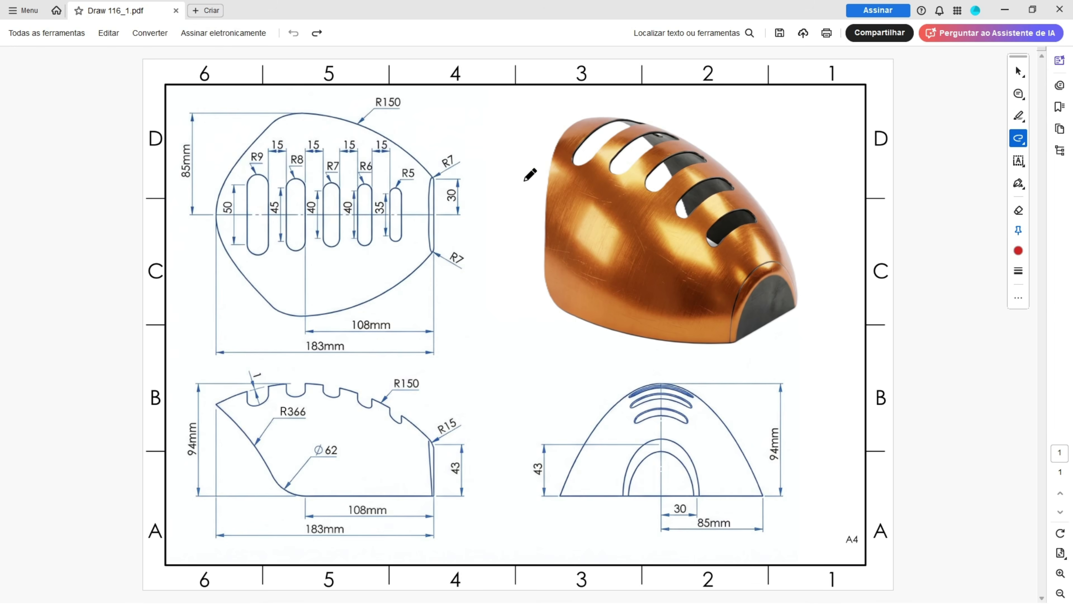
Step: Mark the 3D image and the top view of the PDF drawing with red freehand arrows
mouse_move(482, 133)
left_mouse_down()
mouse_move(545, 134)
mouse_move(527, 143)
left_mouse_up()
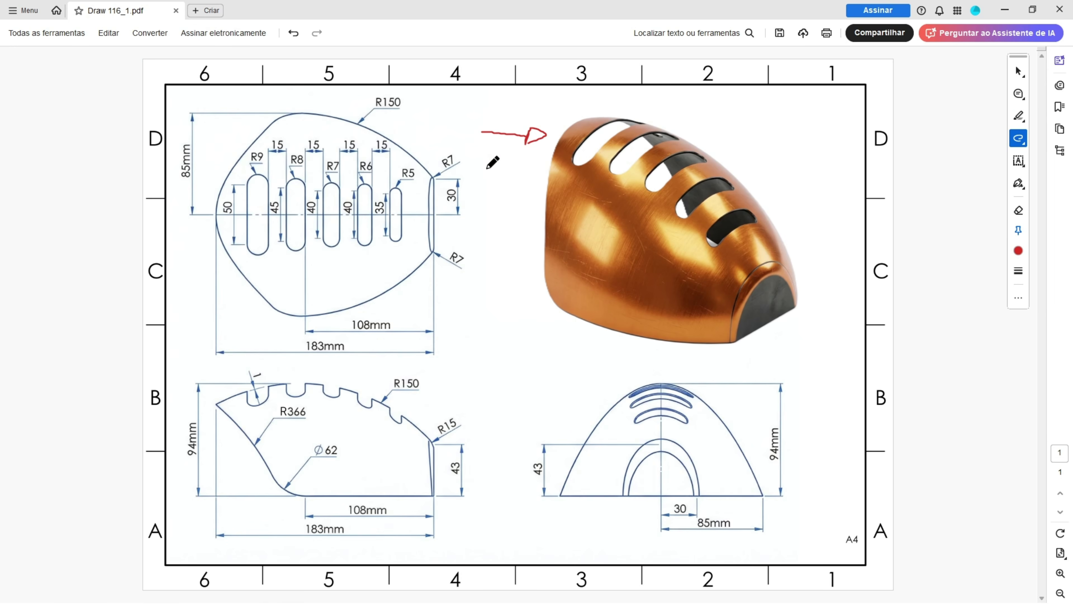
mouse_move(185, 93)
left_mouse_down()
mouse_move(198, 102)
mouse_move(186, 111)
left_mouse_up()
scroll(218, 125, "up", 1, "ctrl")
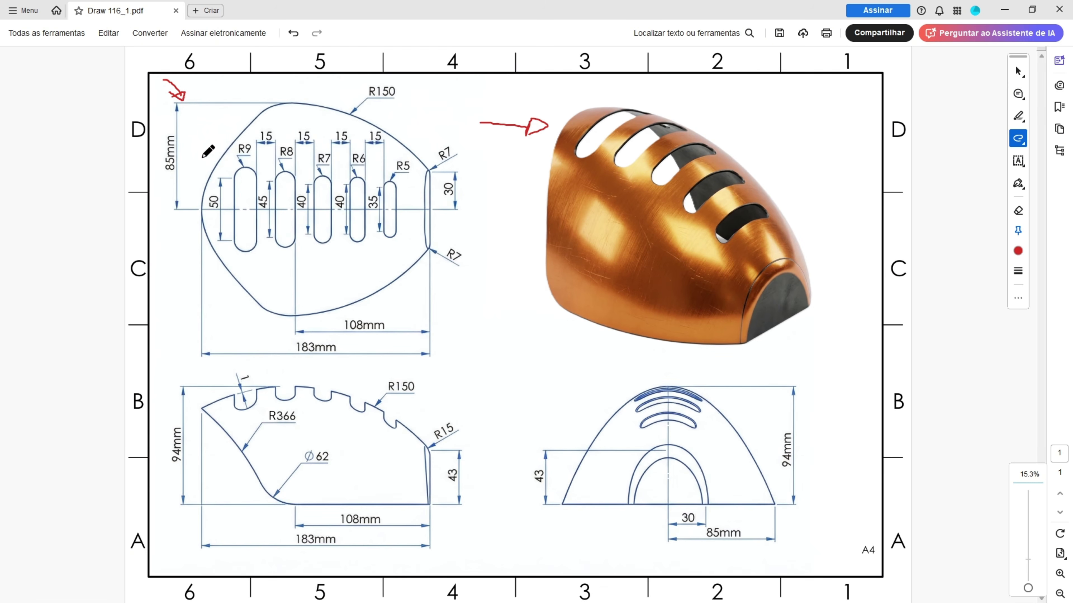
Step: Outline the upper half of the top view with a red freehand rectangle and strike out its 85mm and 183mm dimensions
mouse_move(203, 210)
left_mouse_down()
mouse_move(432, 209)
mouse_move(430, 106)
mouse_move(222, 105)
mouse_move(207, 131)
mouse_move(205, 208)
left_mouse_up()
left_click_drag(175, 131, 167, 178)
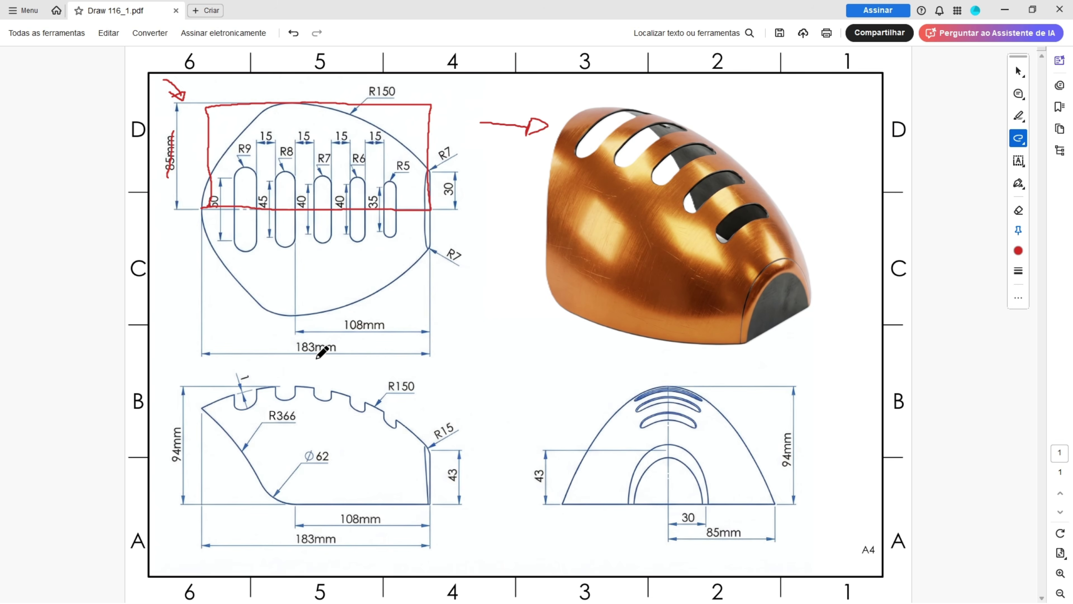
left_click_drag(292, 349, 341, 348)
Step: Mark the centerline's right end and the 108mm reference point in red on the top view, and strike out the 108mm dimension
left_click_drag(435, 204, 425, 206)
left_click(295, 208)
left_click_drag(339, 326, 380, 323)
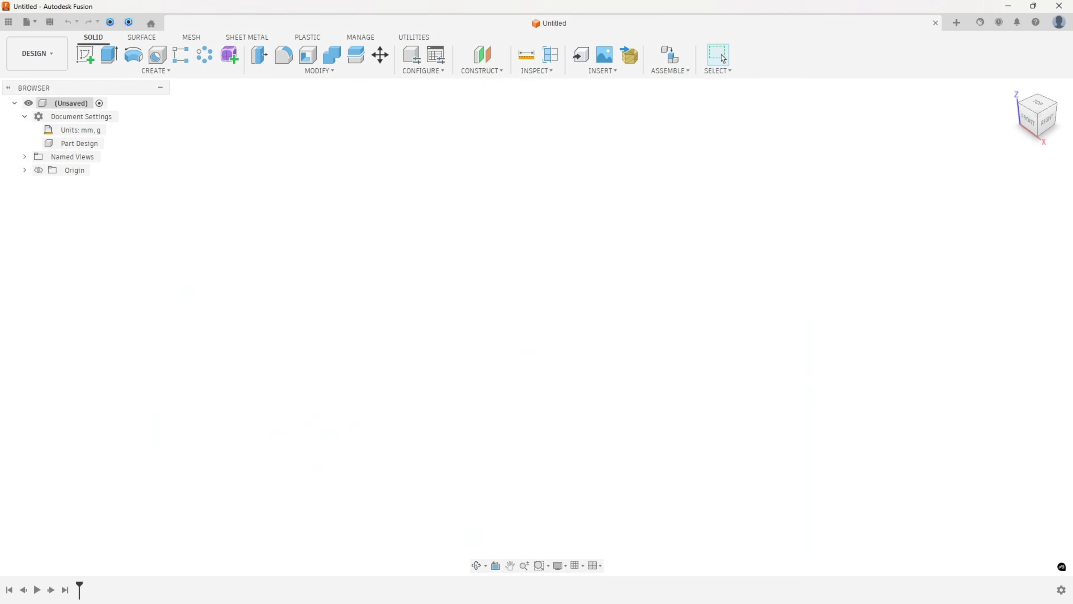
Step: In Autodesk Fusion, sketch a construction rectangle 85 mm high and 183 mm wide on the horizontal plane, placing the width dimension below it
left_click(86, 54)
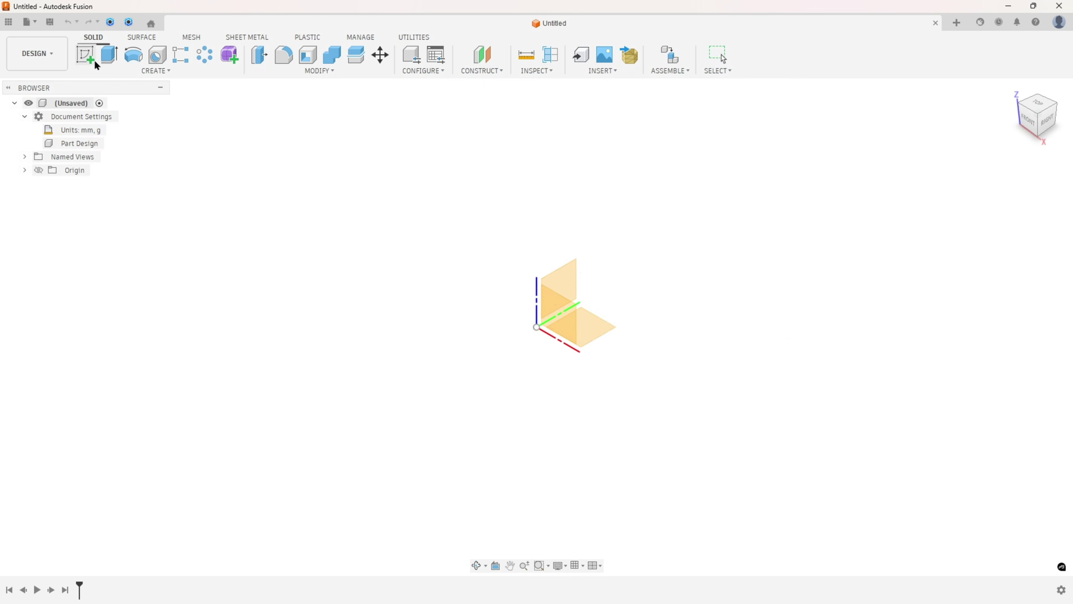
left_click(591, 329)
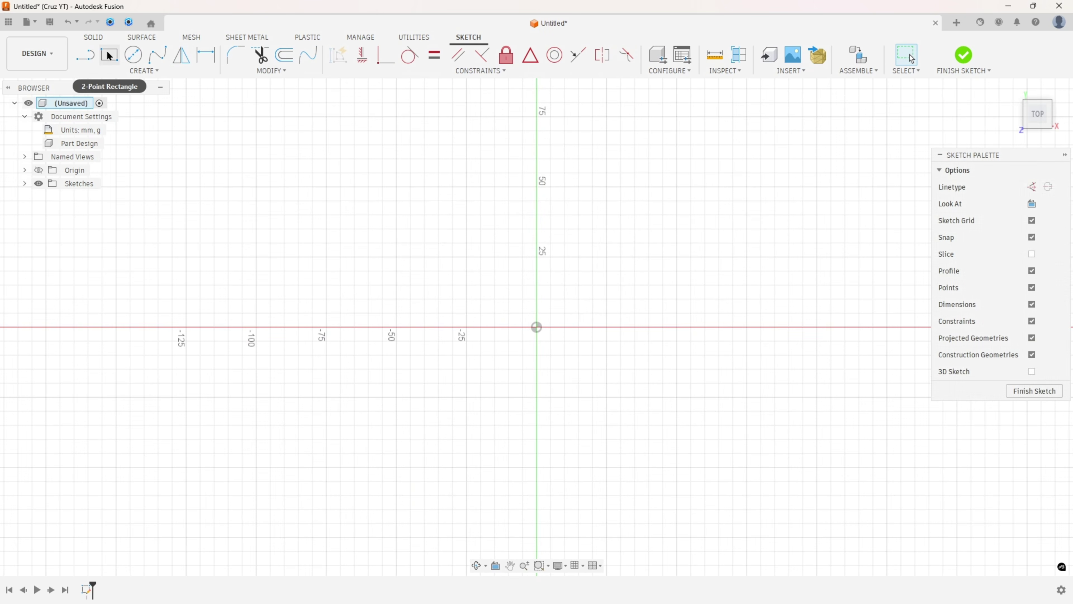
left_click(109, 55)
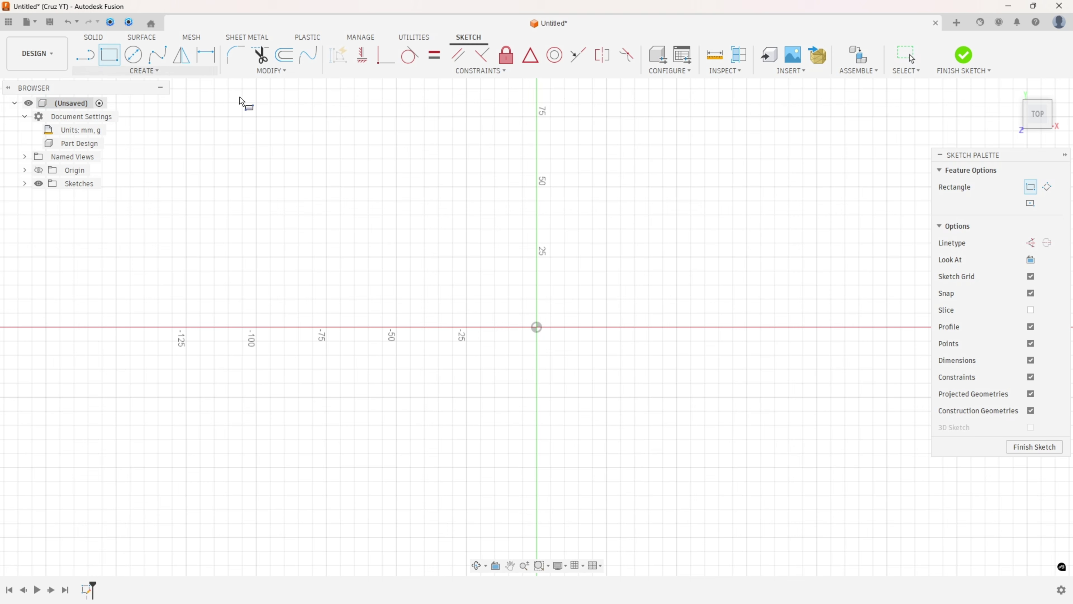
left_click(1031, 242)
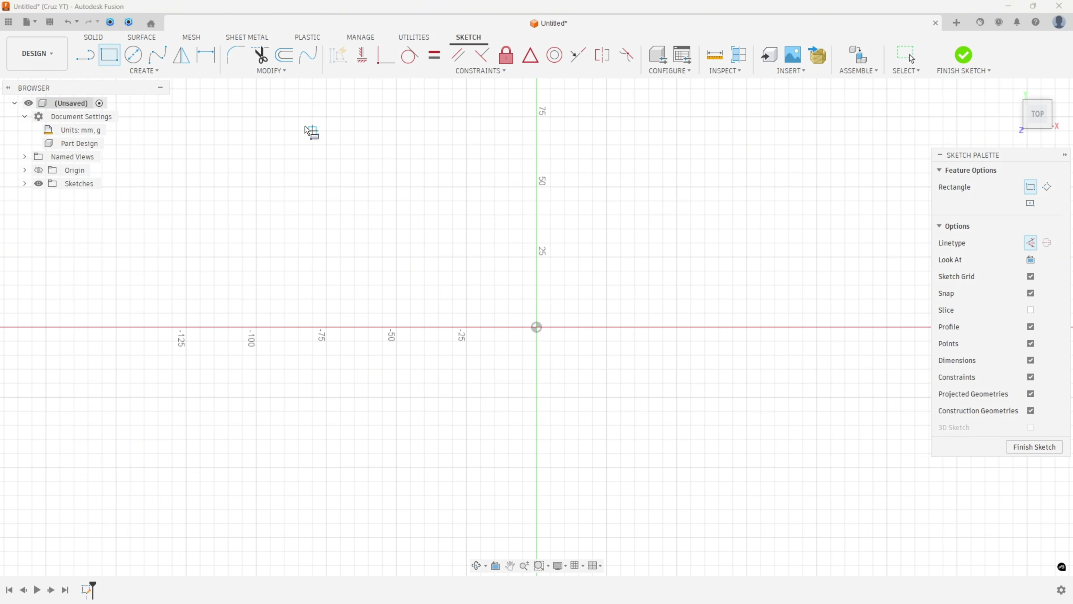
left_click(256, 116)
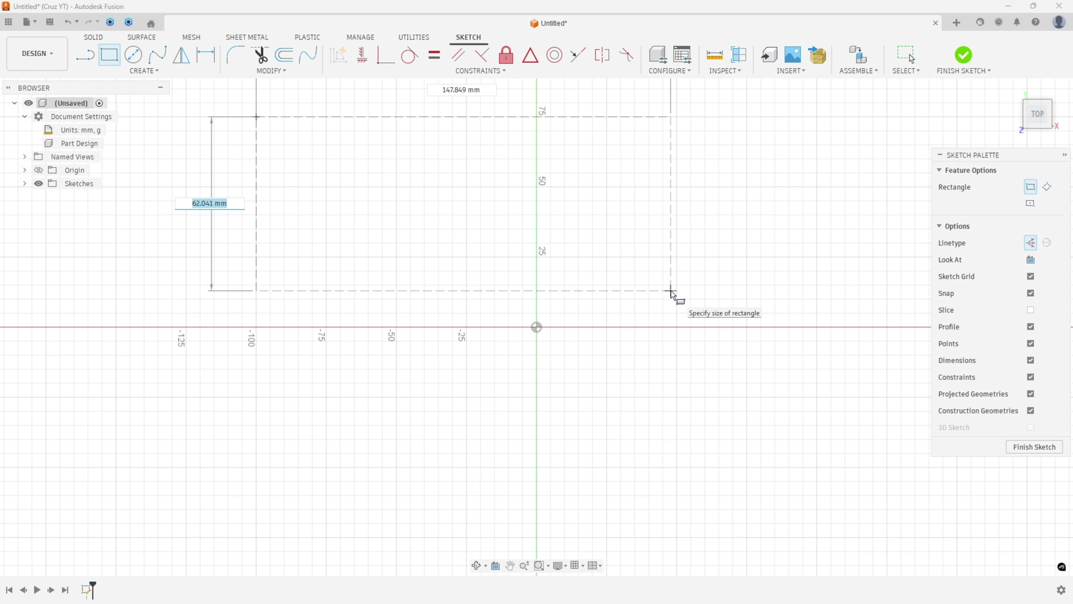
type("85")
key("Tab")
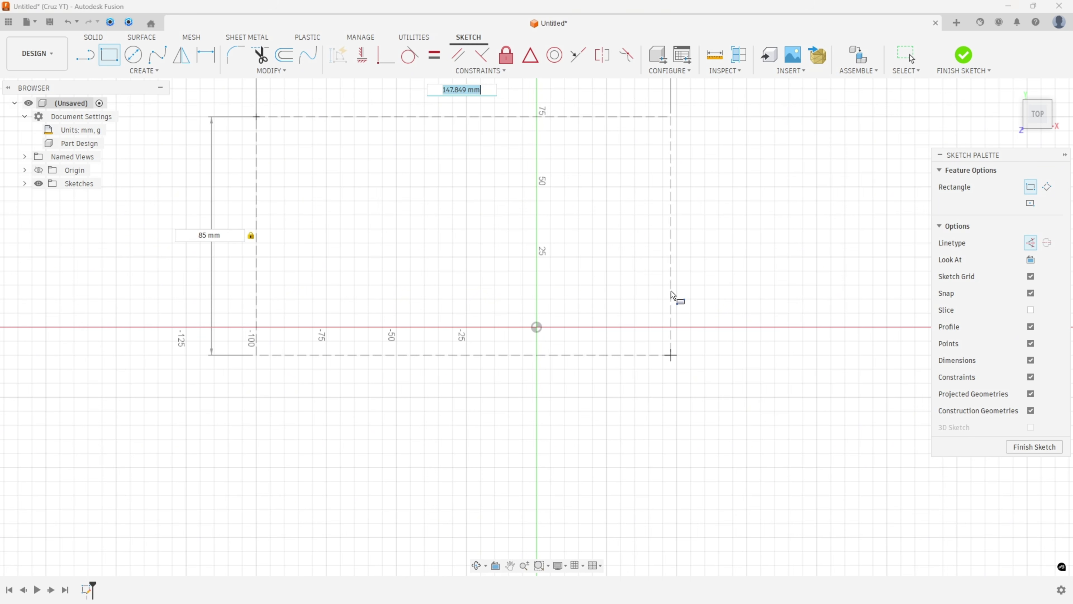
type("183")
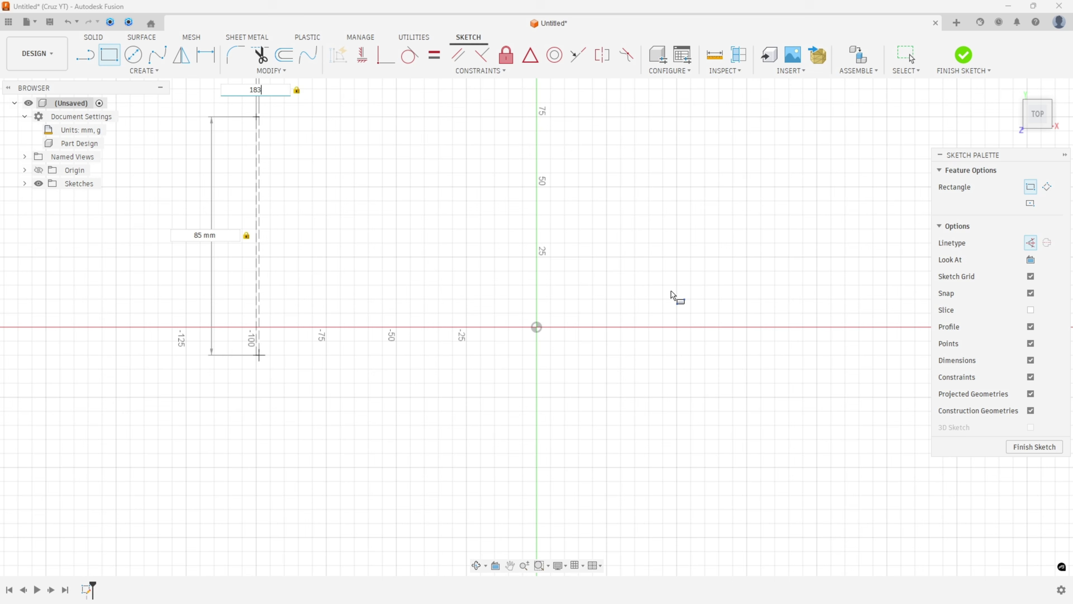
key("Tab")
key("Return")
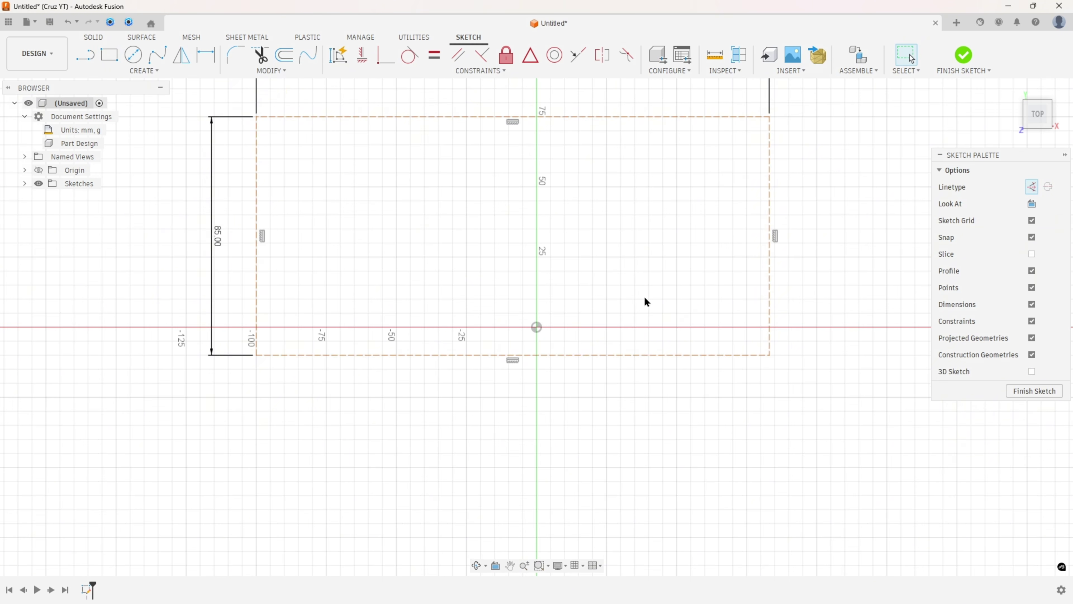
scroll(644, 296, "down", 2)
left_click_drag(503, 169, 487, 483)
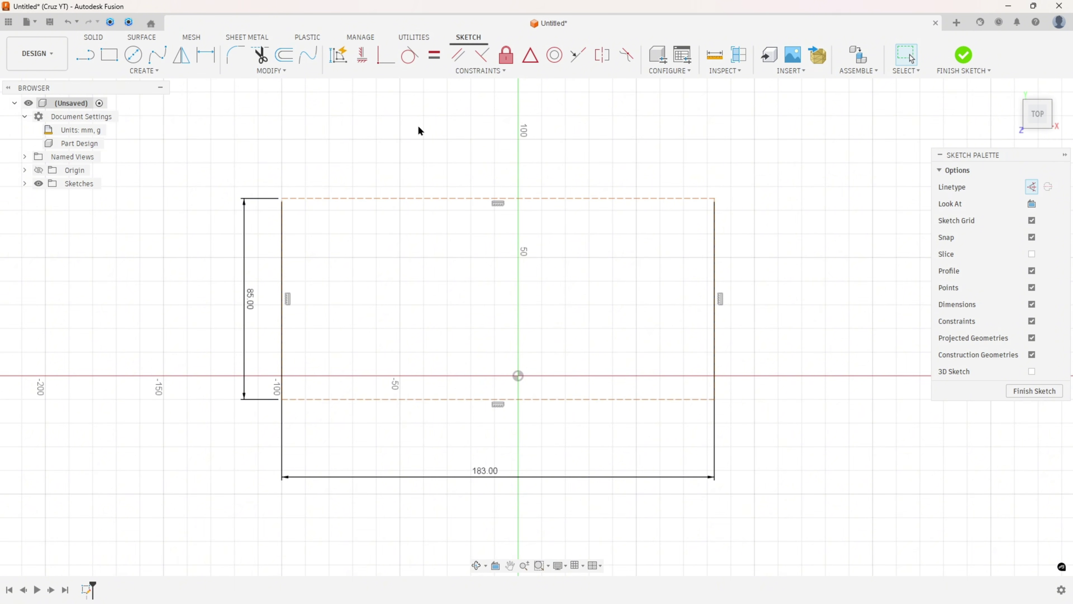
Step: Constrain the rectangle's lower edge to be coincident with the sketch origin
left_click(380, 61)
left_click(446, 399)
left_click(518, 375)
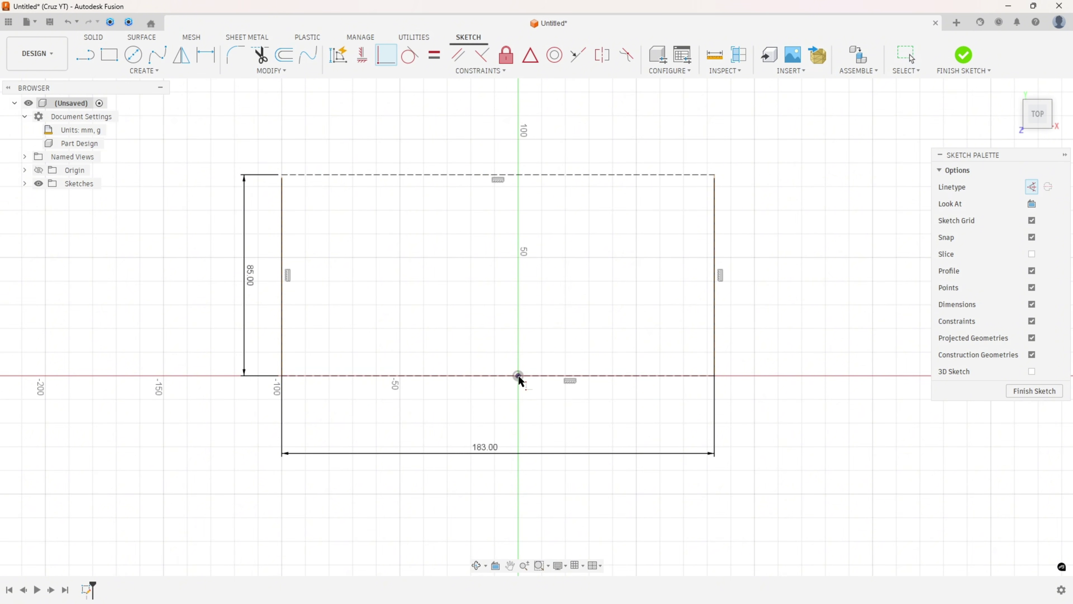
Step: Dimension the distance from the origin to the rectangle's right edge as 108 mm
left_click(206, 55)
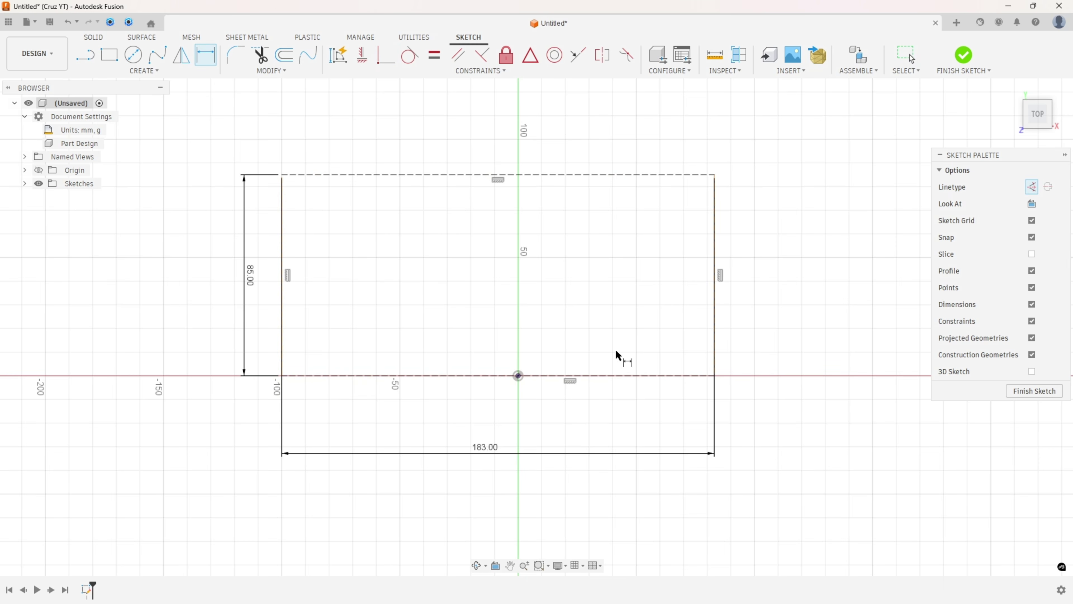
left_click(715, 313)
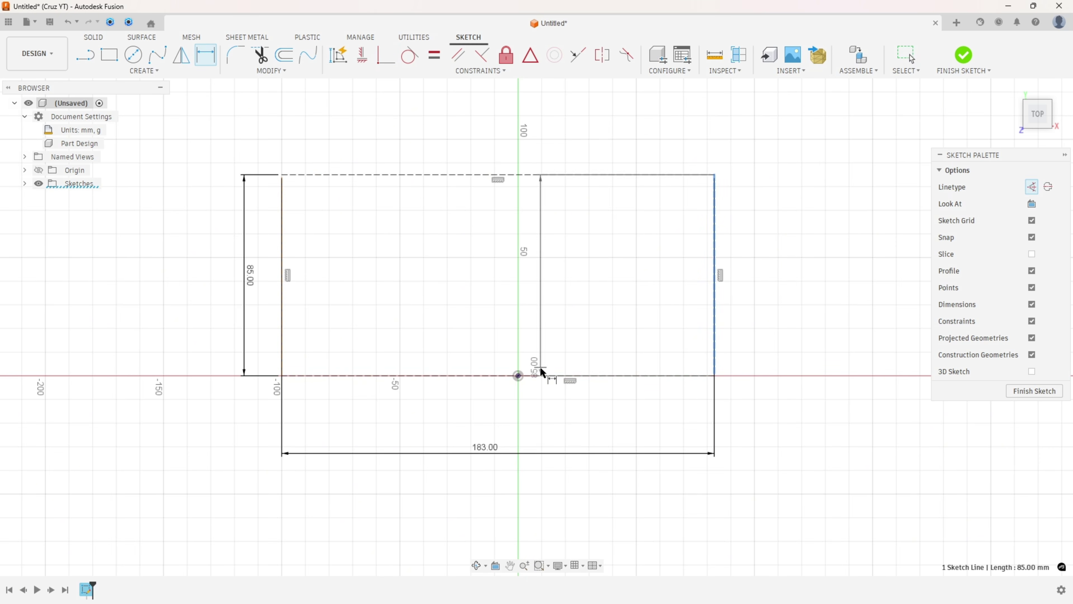
left_click(519, 376)
left_click(558, 421)
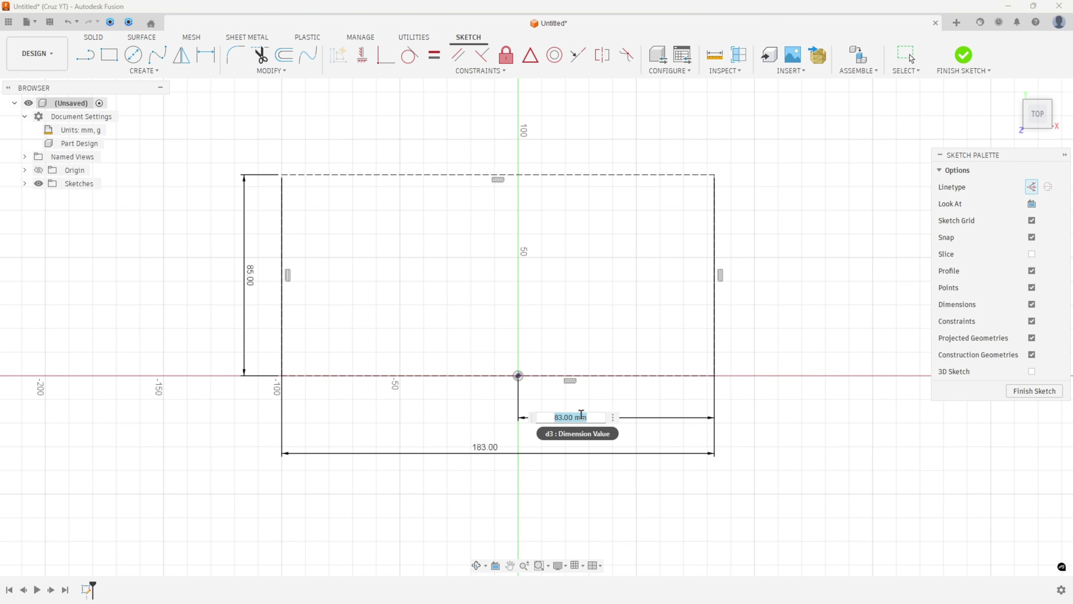
type("108")
key("Return")
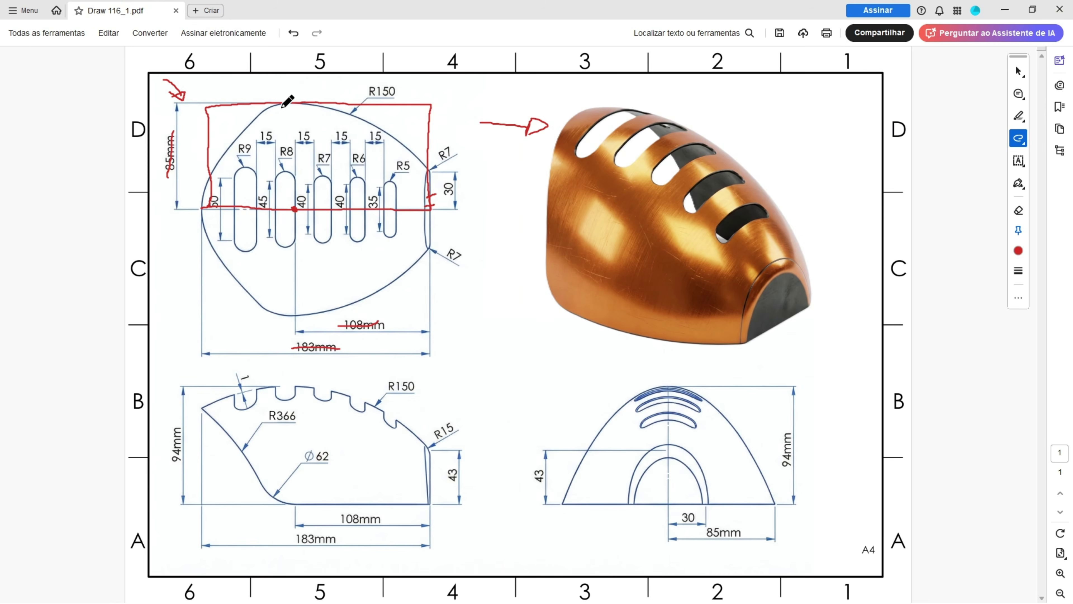
Step: In the PDF drawing, trace the top view's upper arc in red and mark its 30 and R150 dimensions
mouse_move(306, 103)
left_mouse_down()
mouse_move(404, 137)
mouse_move(428, 170)
left_mouse_up()
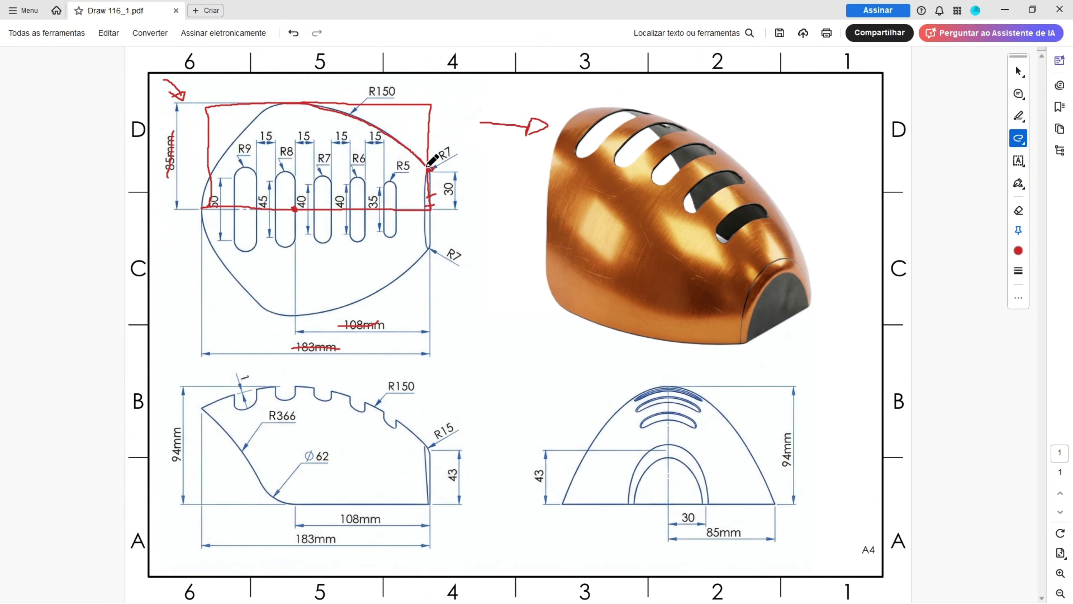
left_click_drag(428, 207, 449, 198)
left_click_drag(358, 91, 407, 90)
left_click_drag(405, 99, 399, 108)
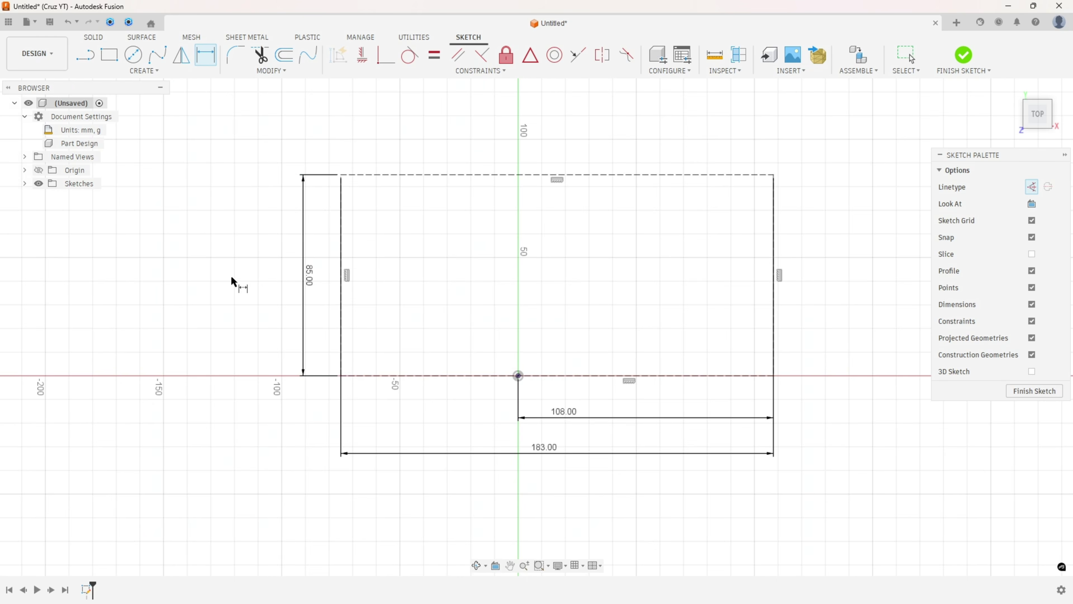
Step: Back in Fusion, draw a three-point arc in normal linetype between the rectangle's right and left sides, bulging upward just below the upper edge
left_click(140, 70)
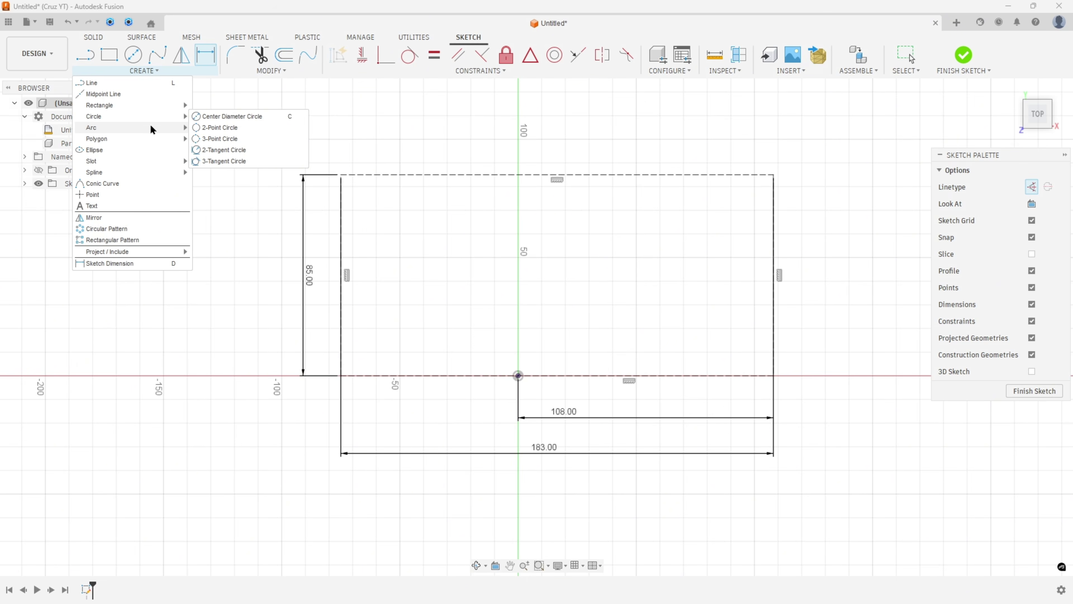
mouse_move(143, 128)
left_click(222, 139)
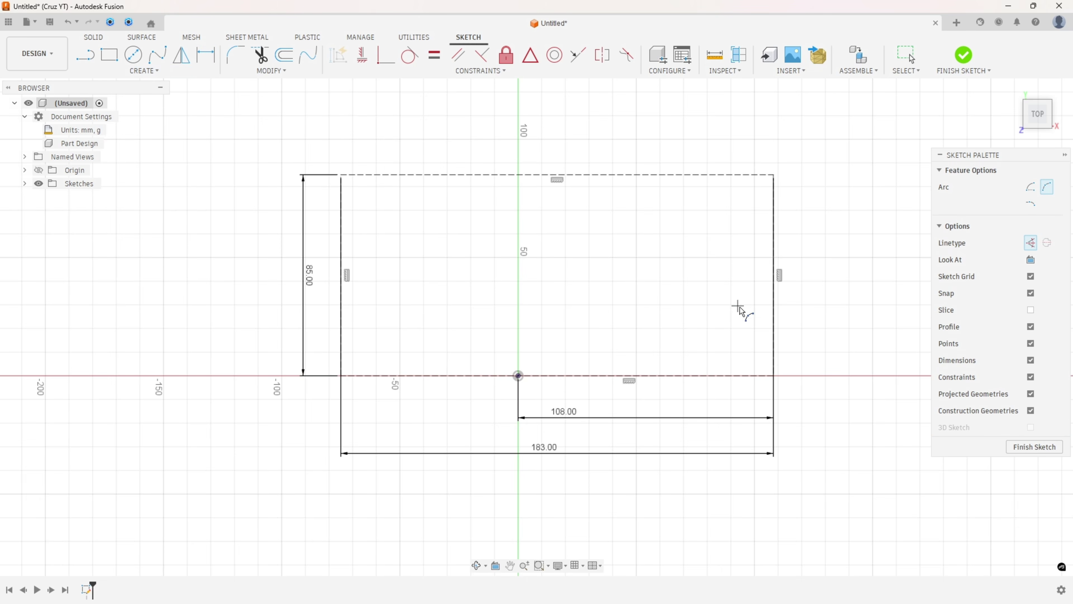
left_click(773, 317)
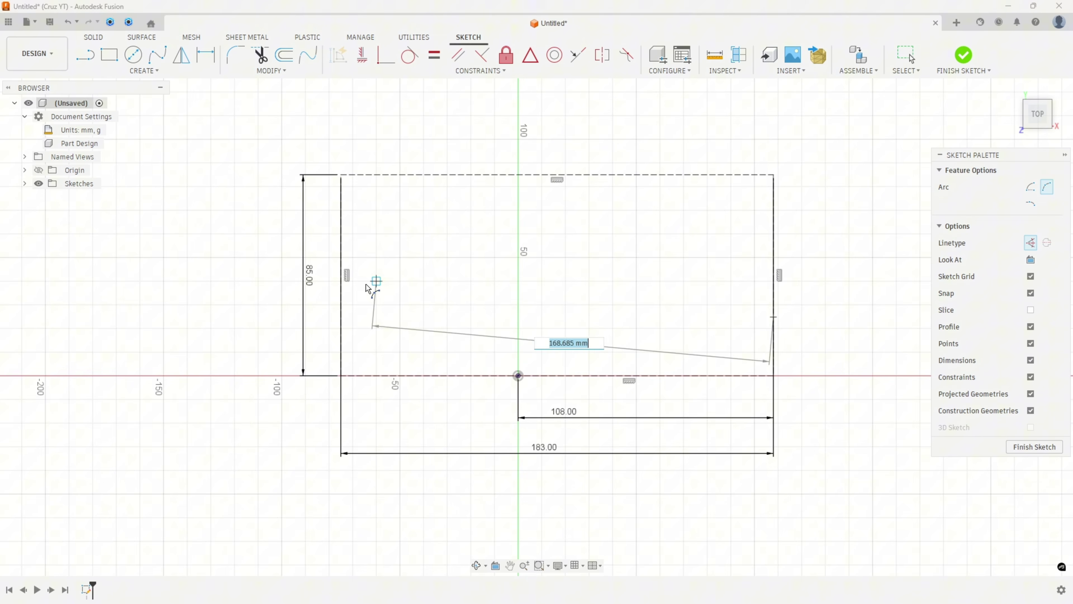
left_click(342, 302)
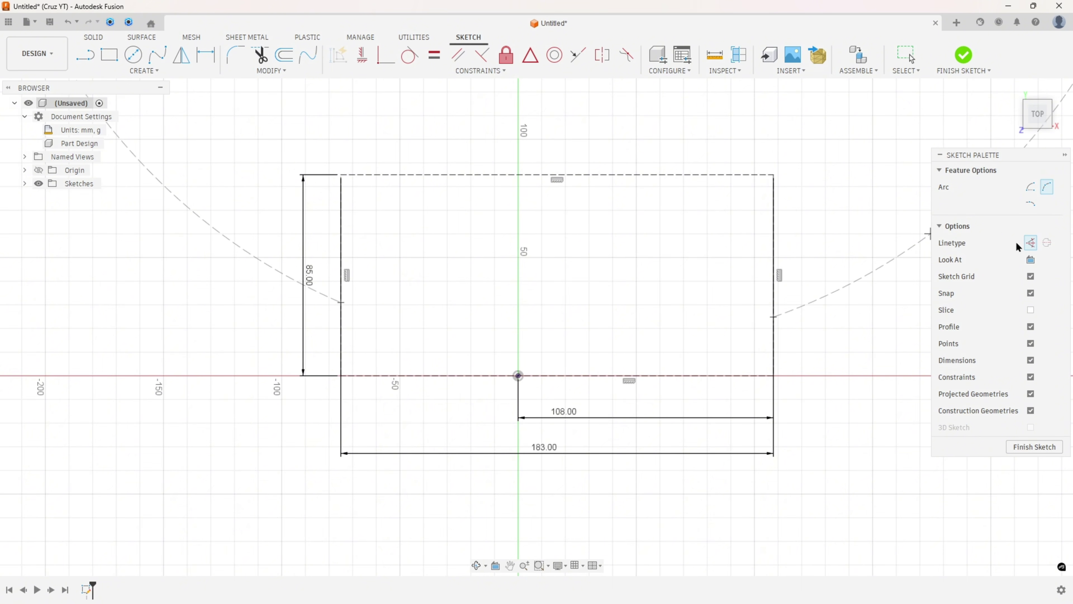
left_click(636, 209)
left_click(586, 190)
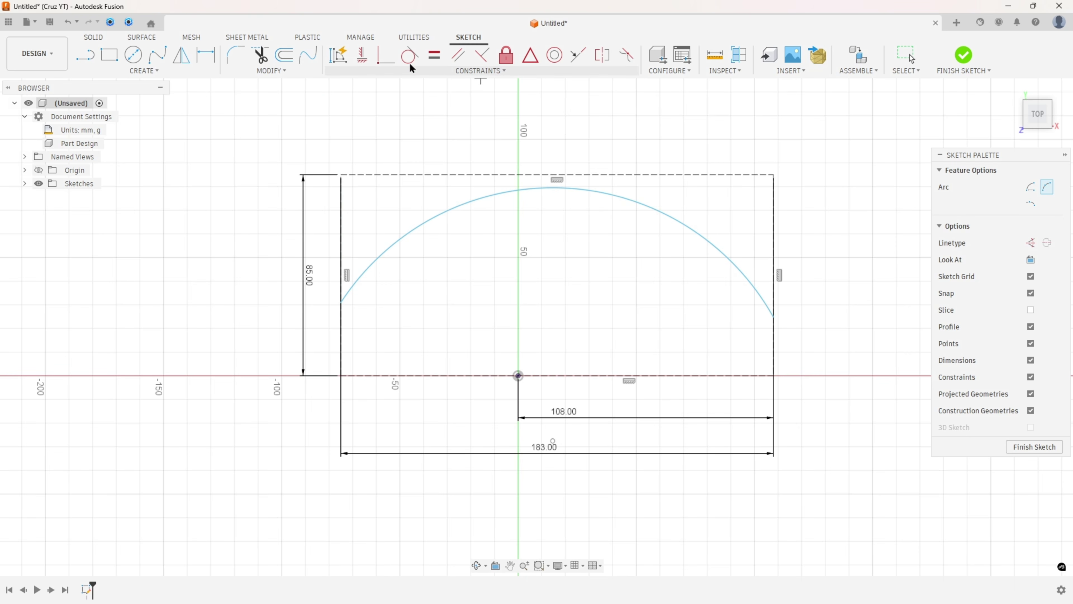
Step: Make the arc tangent to the rectangle's upper edge
left_click(408, 55)
left_click(615, 193)
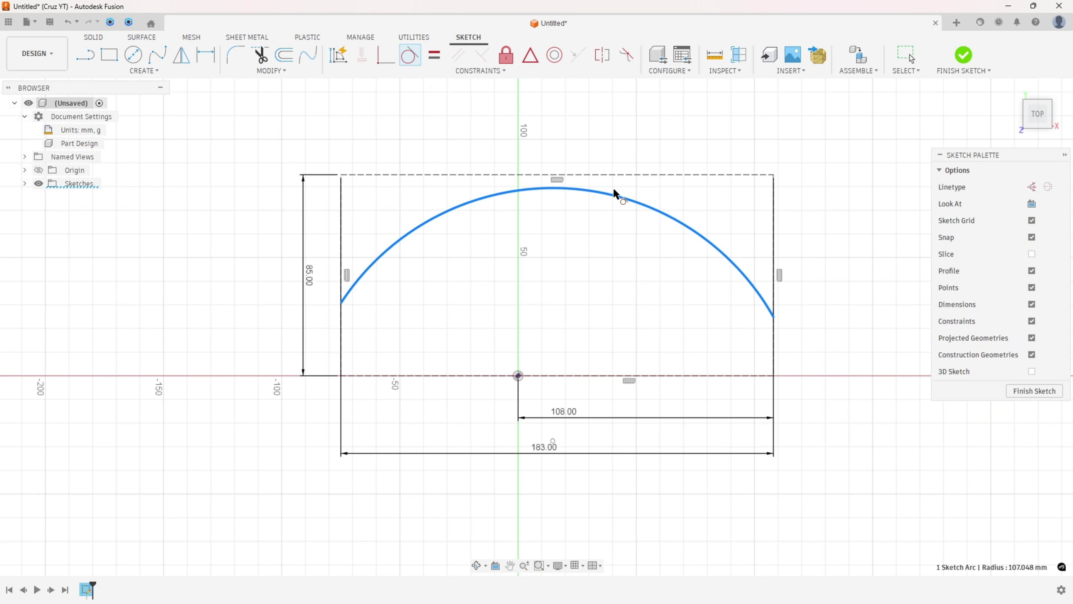
left_click(611, 174)
Step: Dimension the arc's radius as 150 mm
left_click(205, 55)
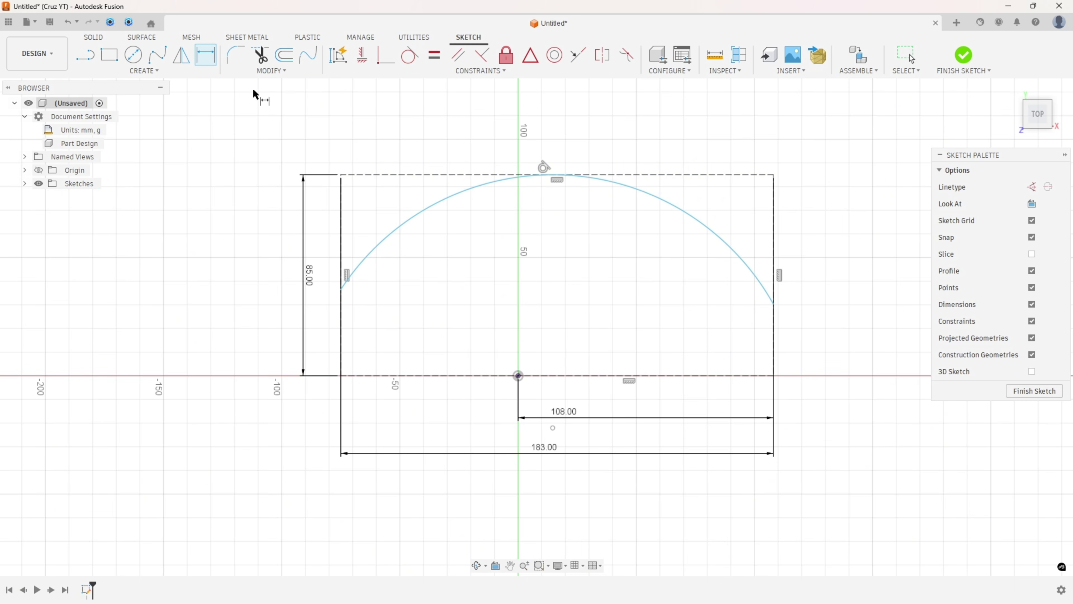
left_click(713, 227)
left_click(786, 125)
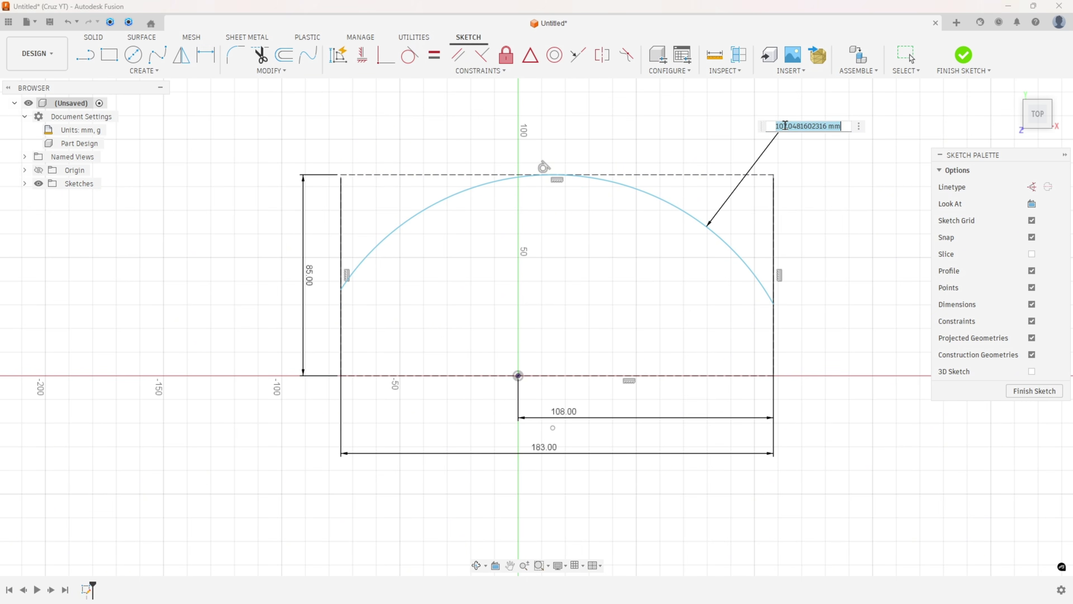
type("150")
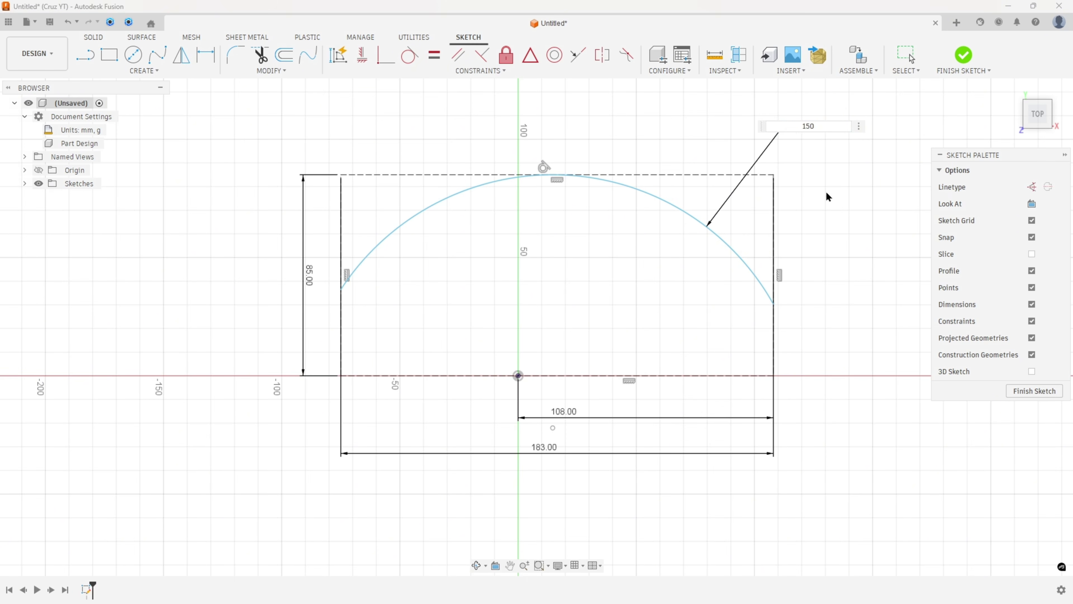
key("Return")
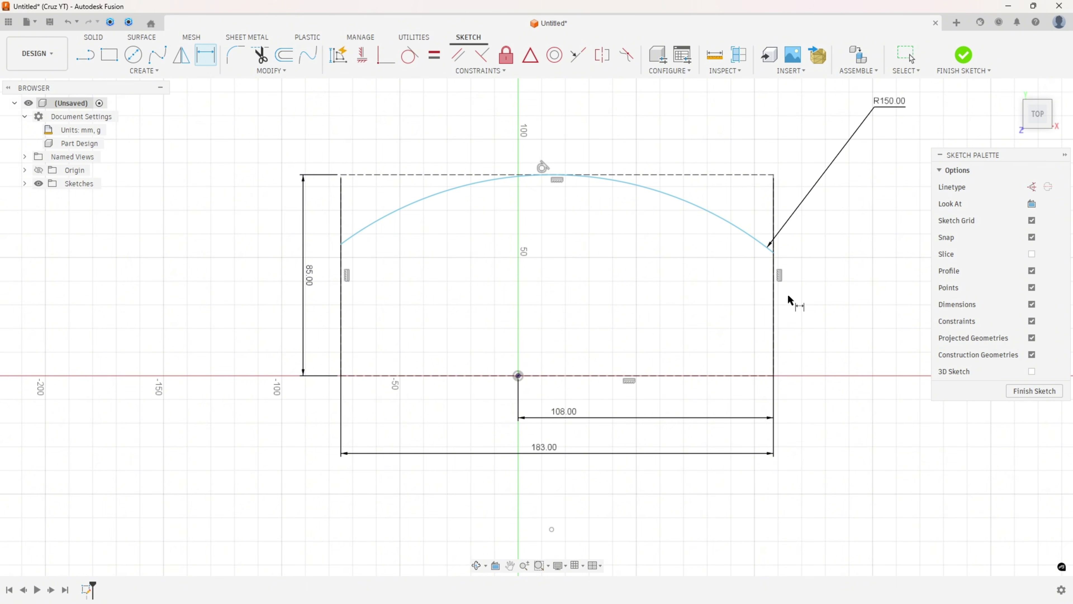
Step: Dimension the height of the arc's right endpoint above the rectangle's lower right corner as 30 mm
left_click(774, 376)
left_click(816, 320)
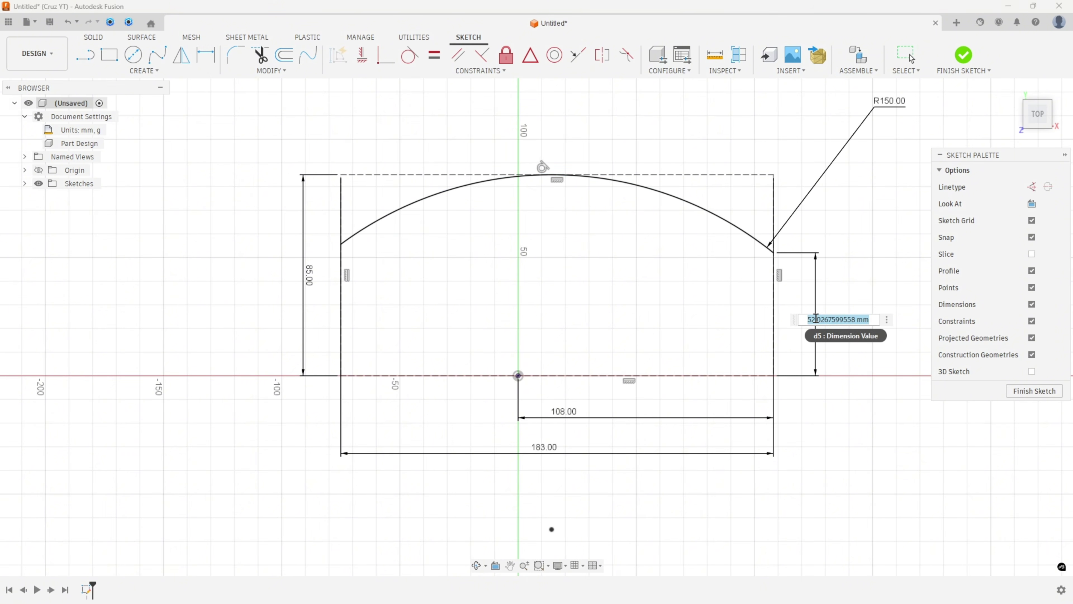
type("30")
key("Return")
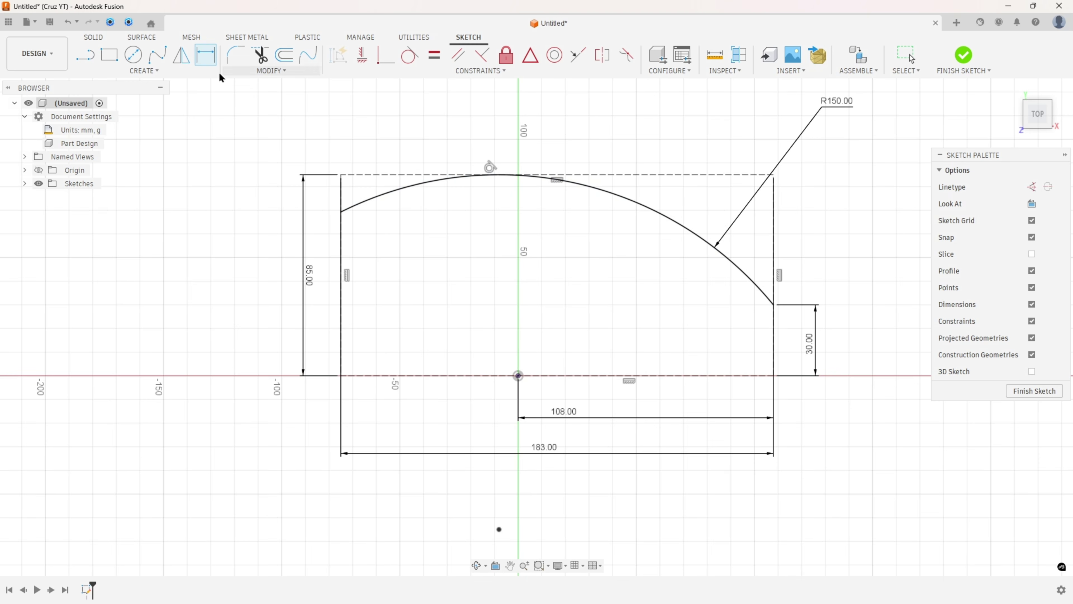
Step: Mirror the R150 arc about the construction rectangle's lower edge and finish the top-view sketch
left_click(182, 55)
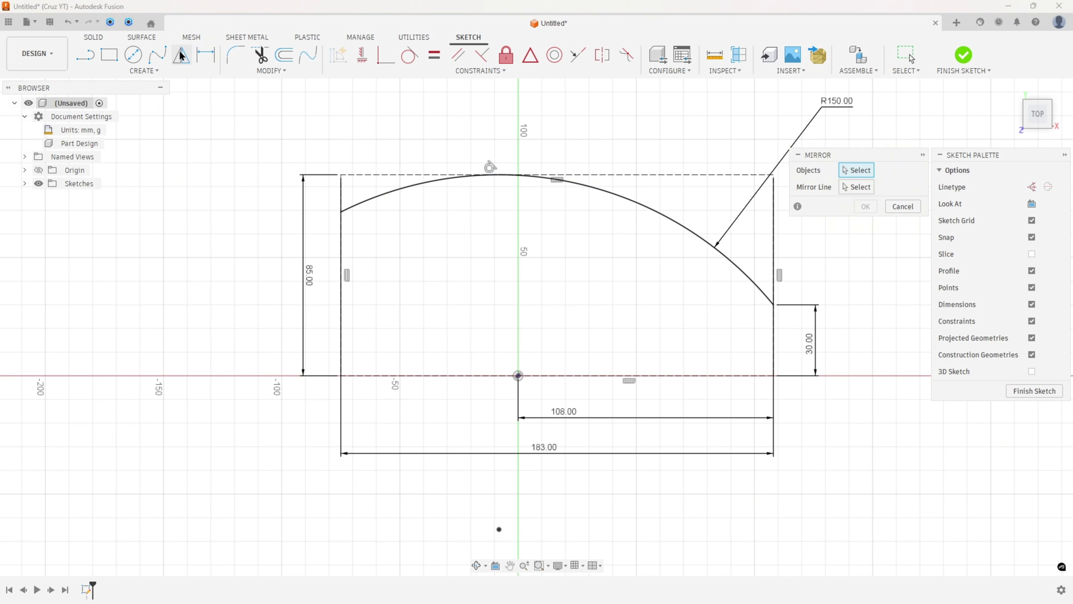
left_click(659, 216)
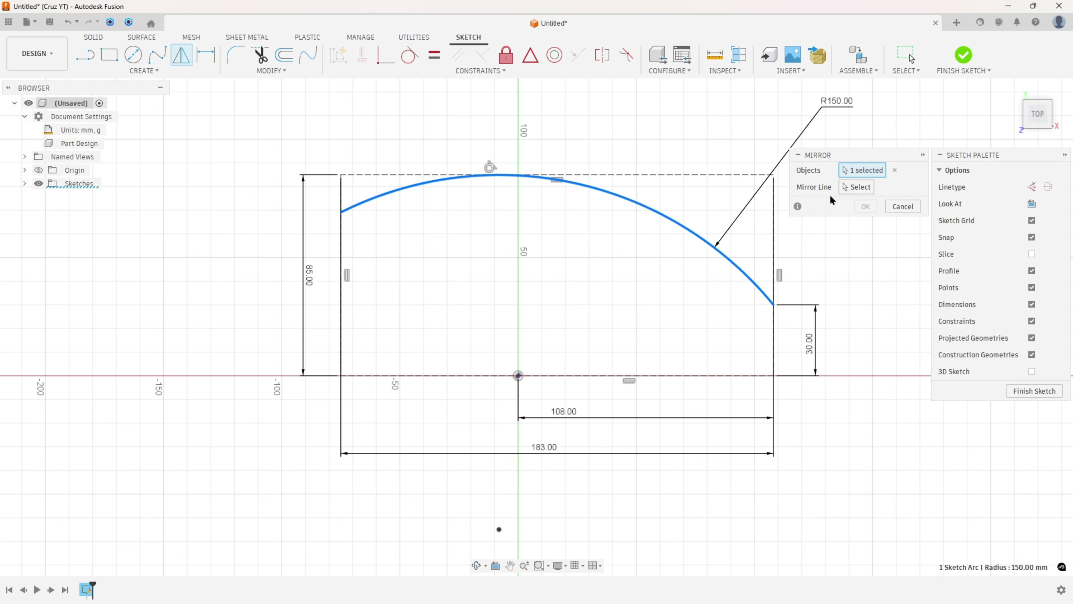
left_click(855, 187)
left_click(487, 380)
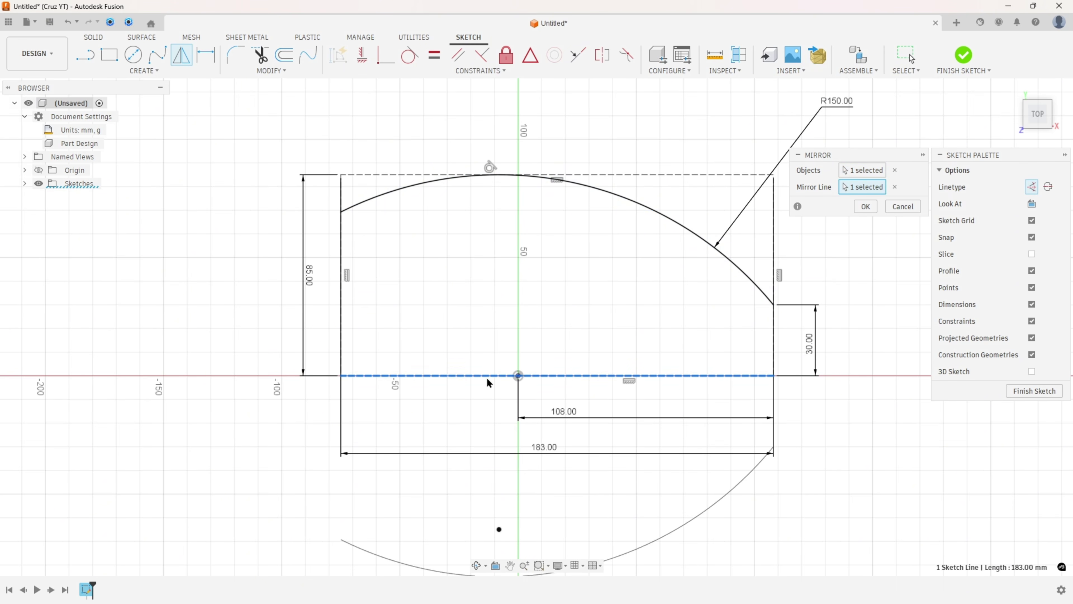
middle_click_drag(585, 340, 584, 286)
left_click(871, 212)
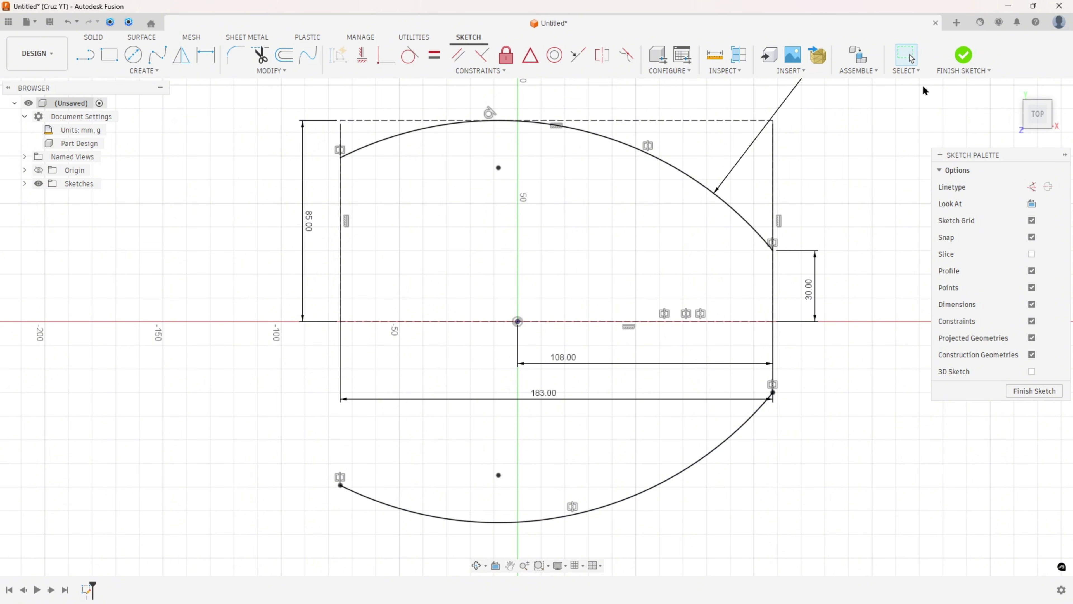
left_click(963, 54)
left_click(24, 185)
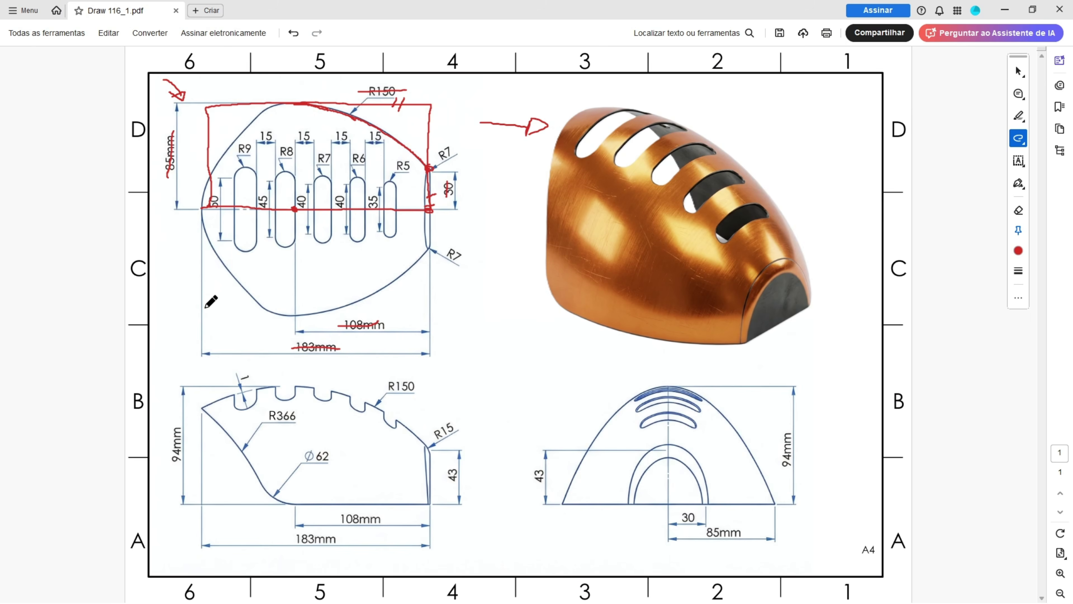
Step: In the drawing PDF, trace the side view's upper arc and right edge in red, and strike through its 94, 183 and 108 mm dimensions
mouse_move(170, 316)
left_mouse_down()
mouse_move(186, 368)
mouse_move(182, 360)
left_mouse_up()
mouse_move(214, 401)
left_mouse_down()
mouse_move(299, 386)
mouse_move(353, 398)
mouse_move(434, 446)
left_mouse_up()
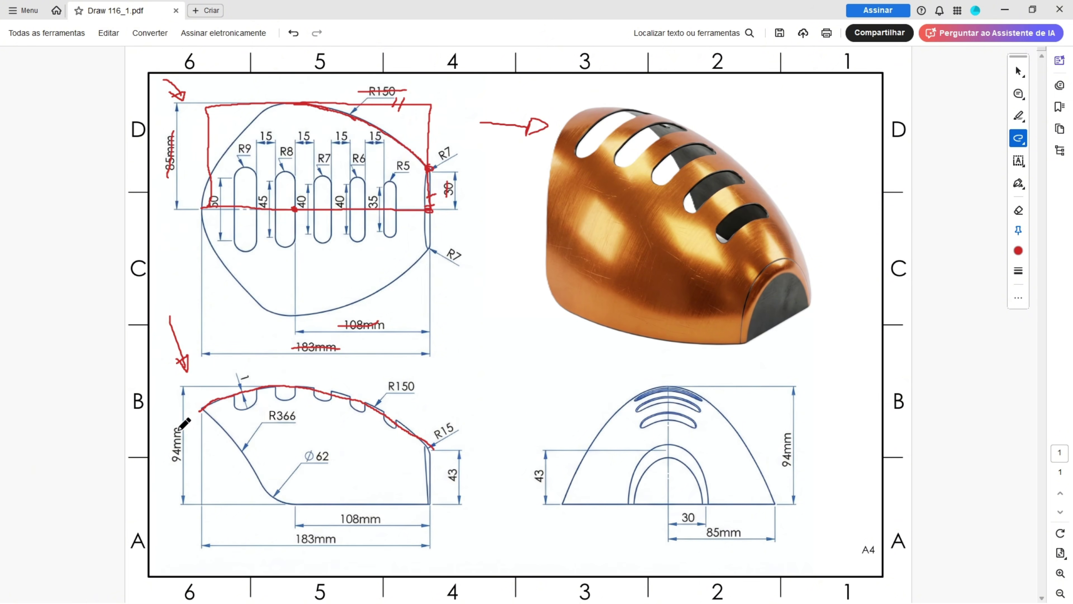
left_click_drag(179, 428, 175, 467)
left_click_drag(288, 539, 326, 538)
left_click_drag(431, 444, 432, 505)
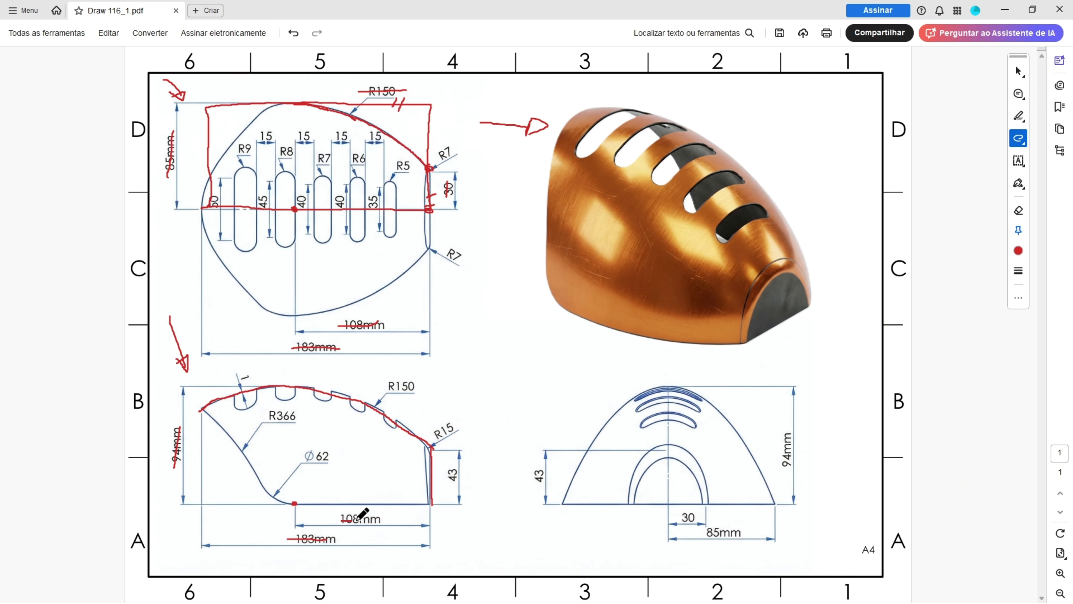
left_click_drag(358, 519, 381, 518)
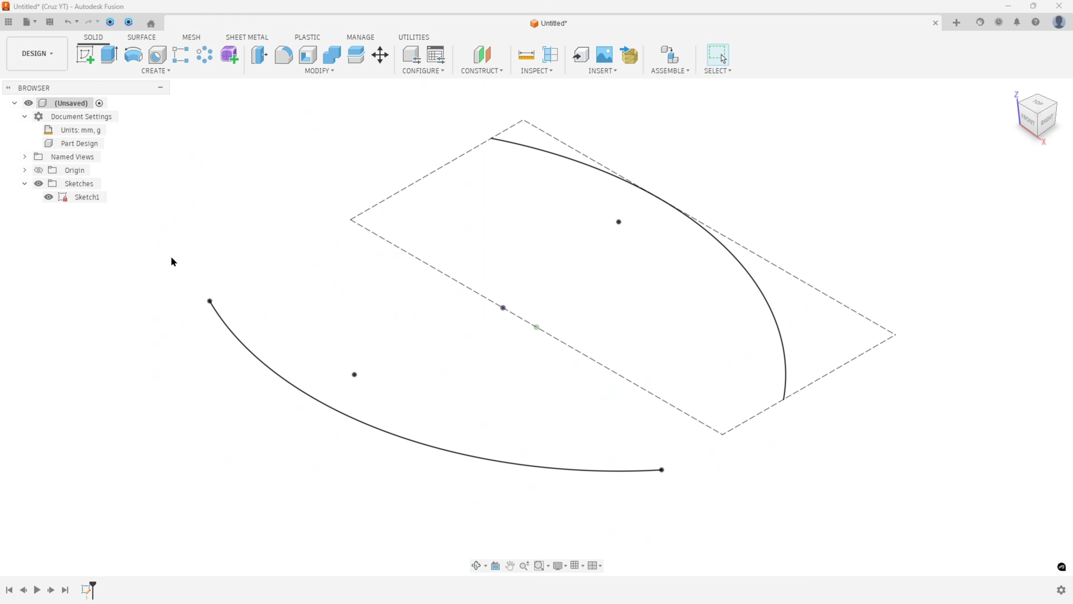
Step: Back in Fusion, start a sketch on the front plane and draw a construction rectangle 183 mm wide and 94 mm high above the horizontal axis
left_click(86, 55)
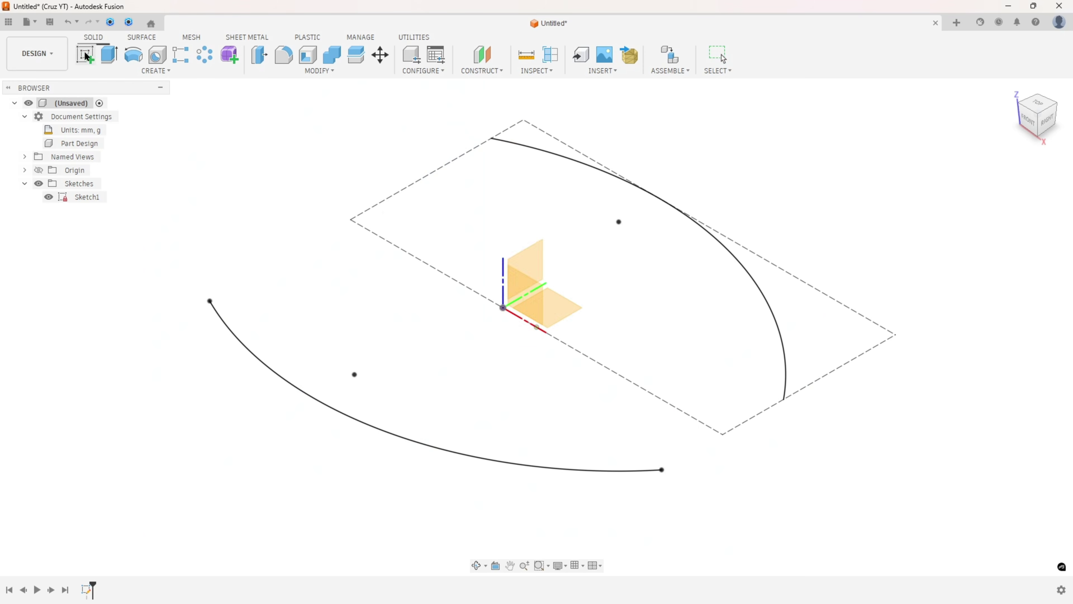
left_click(527, 287)
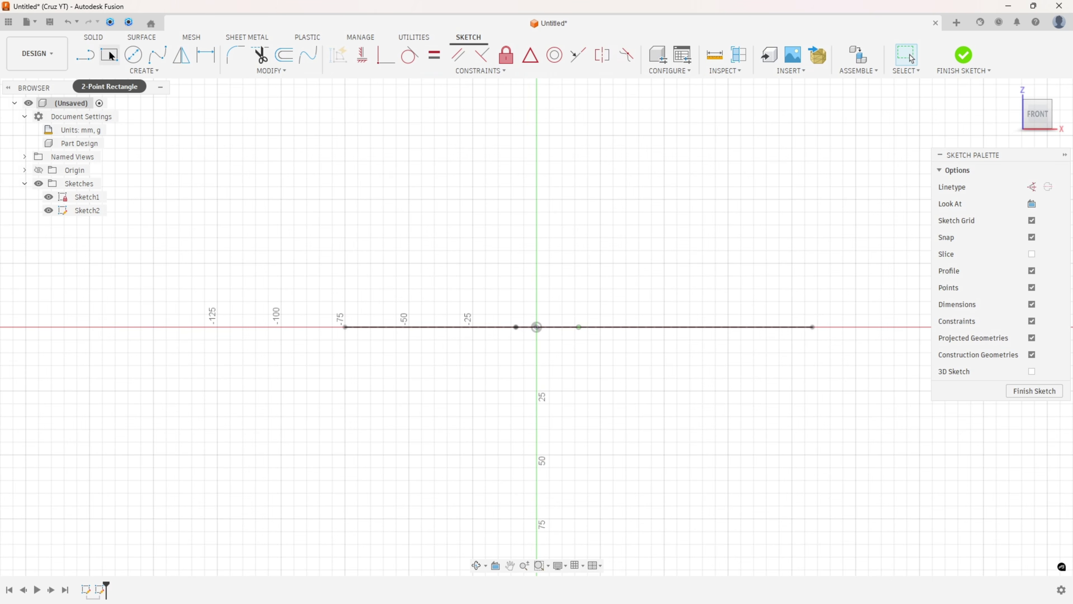
left_click(110, 56)
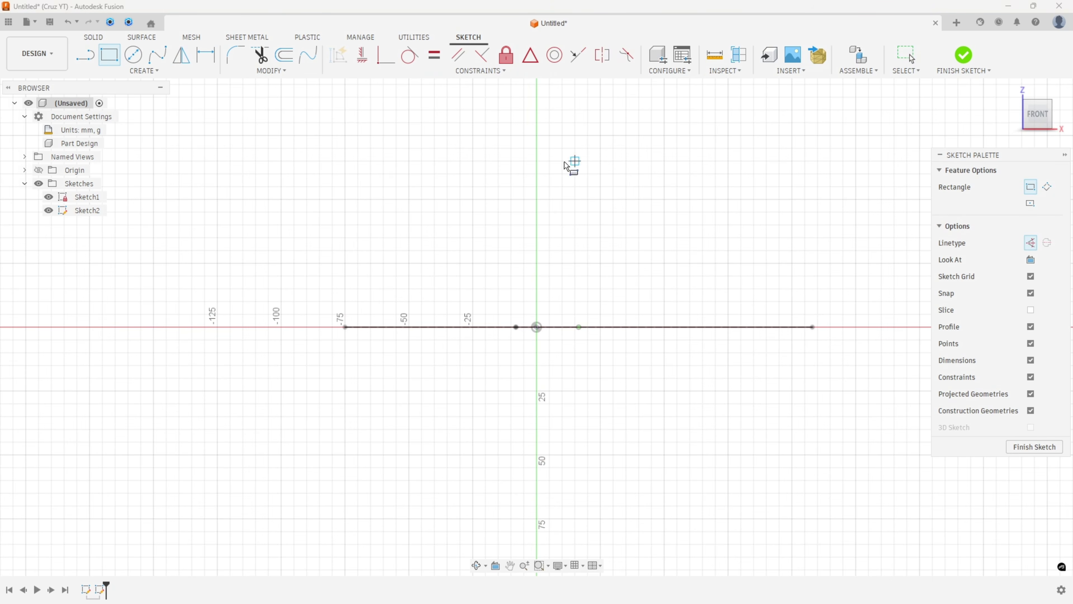
left_click(345, 289)
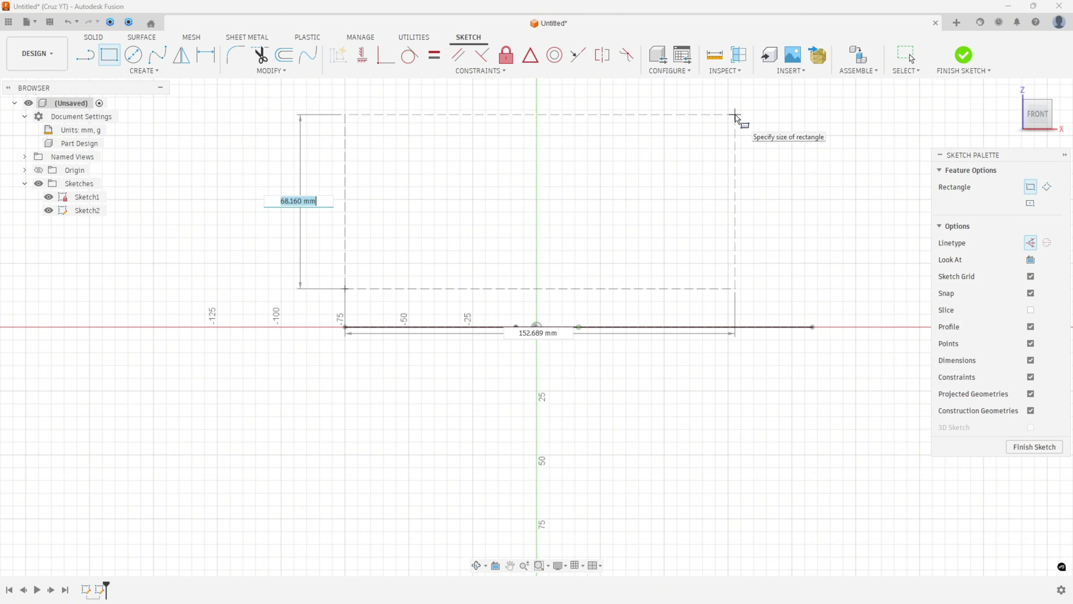
type("94")
key("Tab")
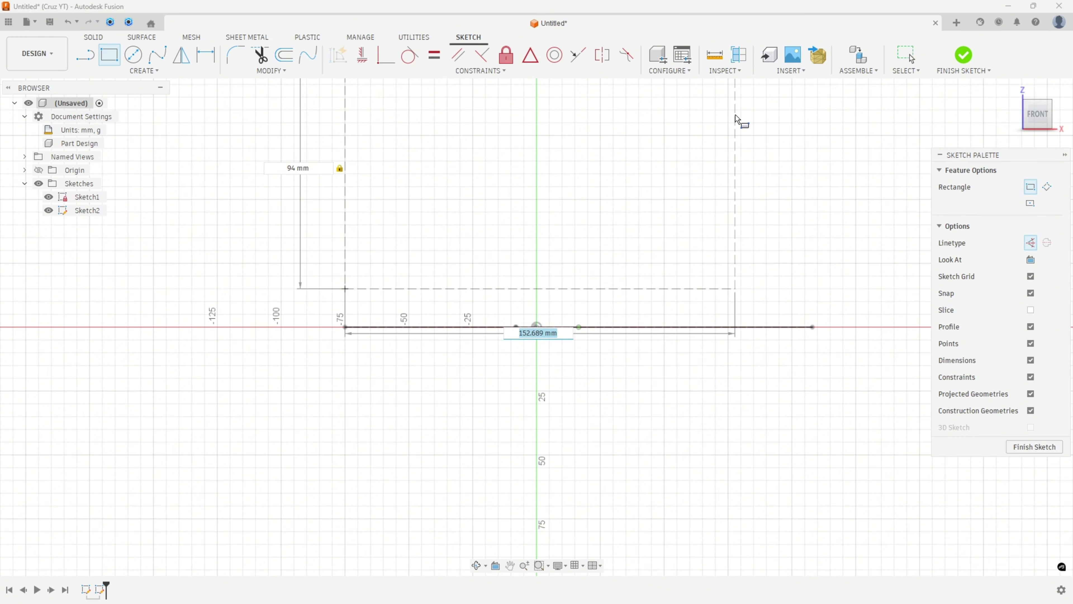
type("18")
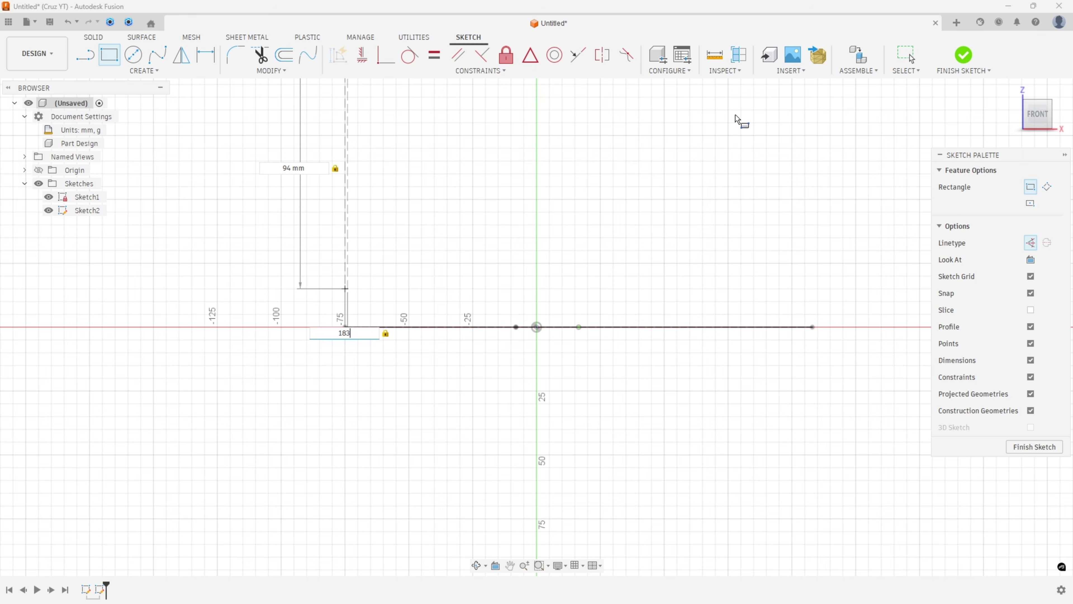
type("3")
key("Return")
key("Escape")
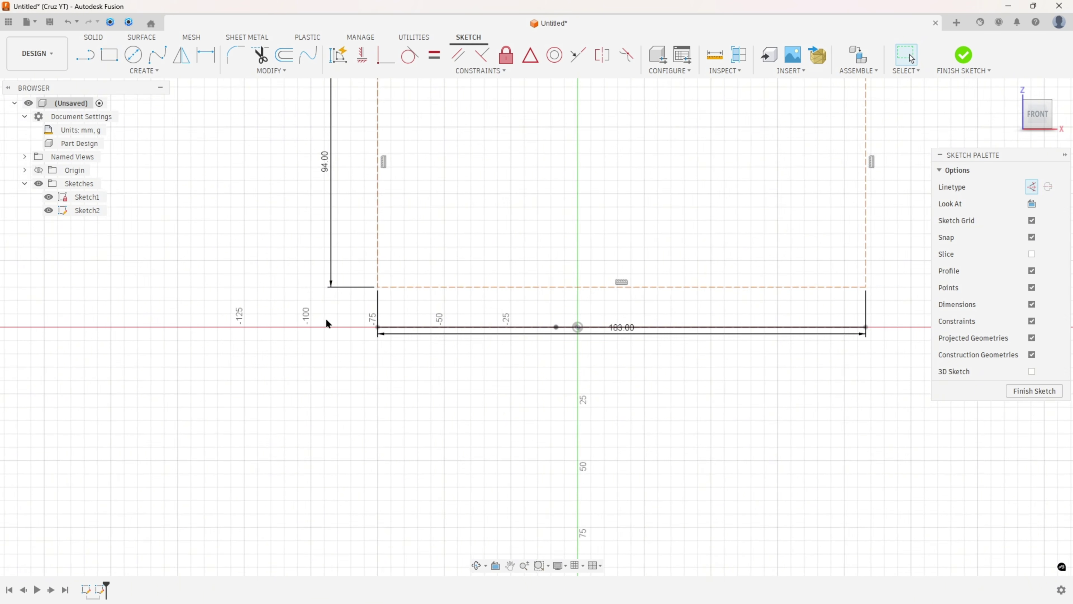
Step: Make the rectangle's lower left corner coincident with the left end of the first sketch's baseline
scroll(326, 323, "up", 1)
left_click(86, 196)
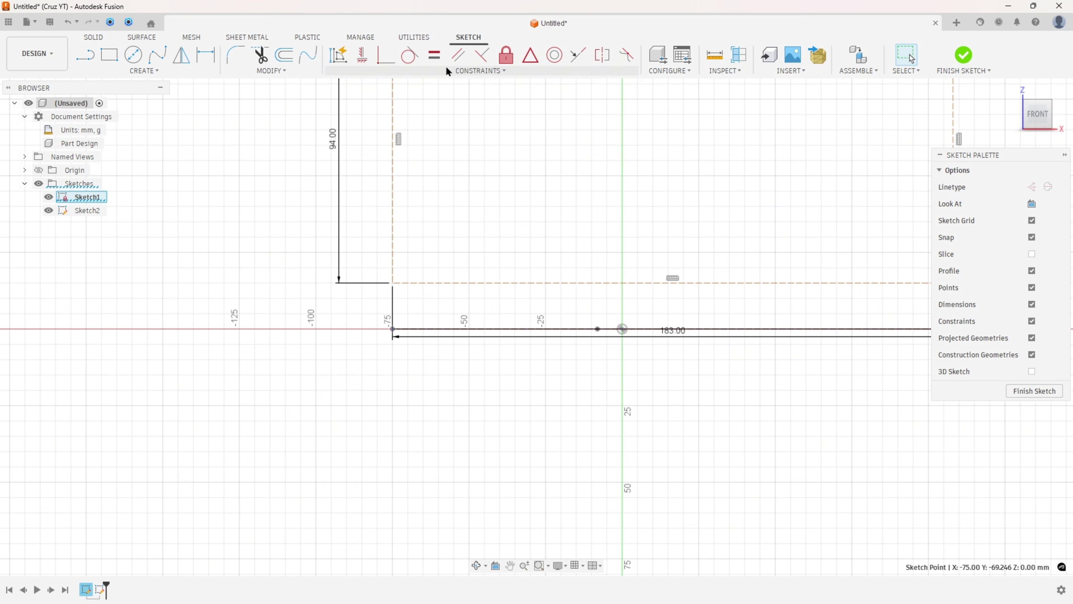
left_click(381, 55)
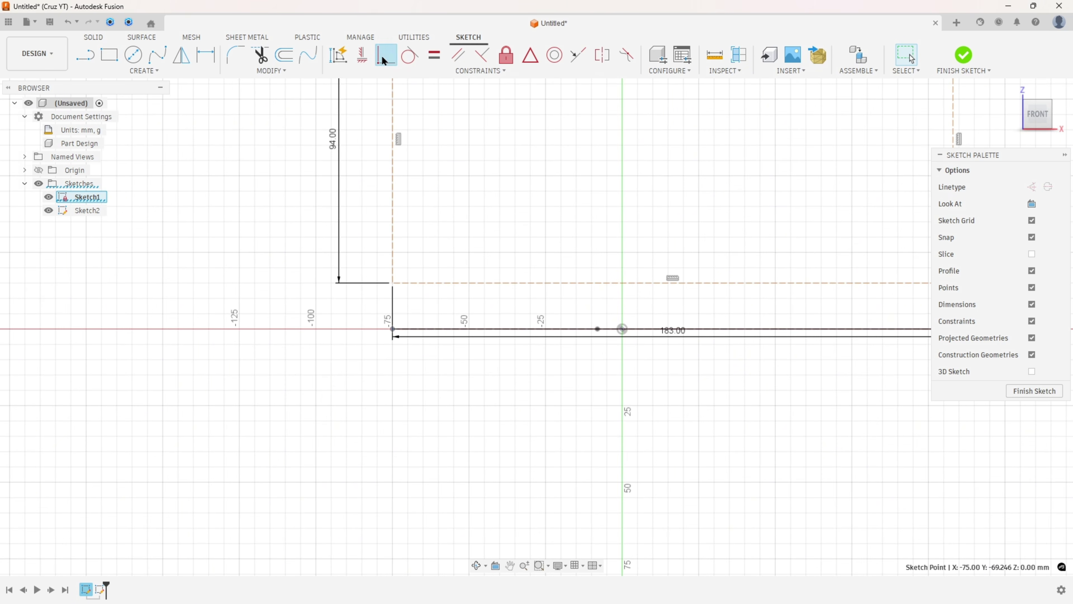
left_click(393, 286)
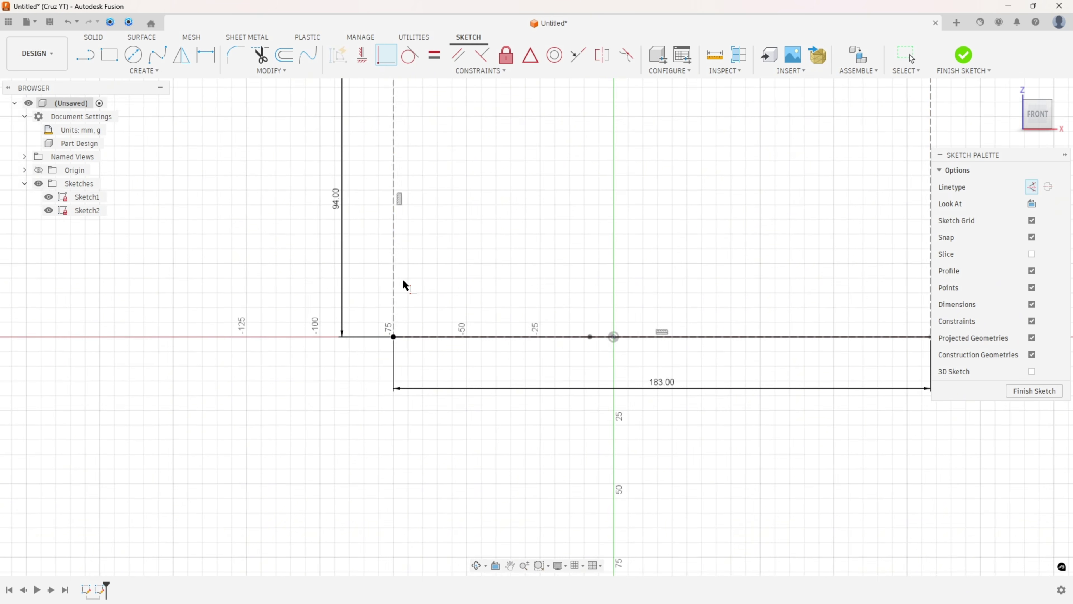
scroll(426, 285, "down", 3)
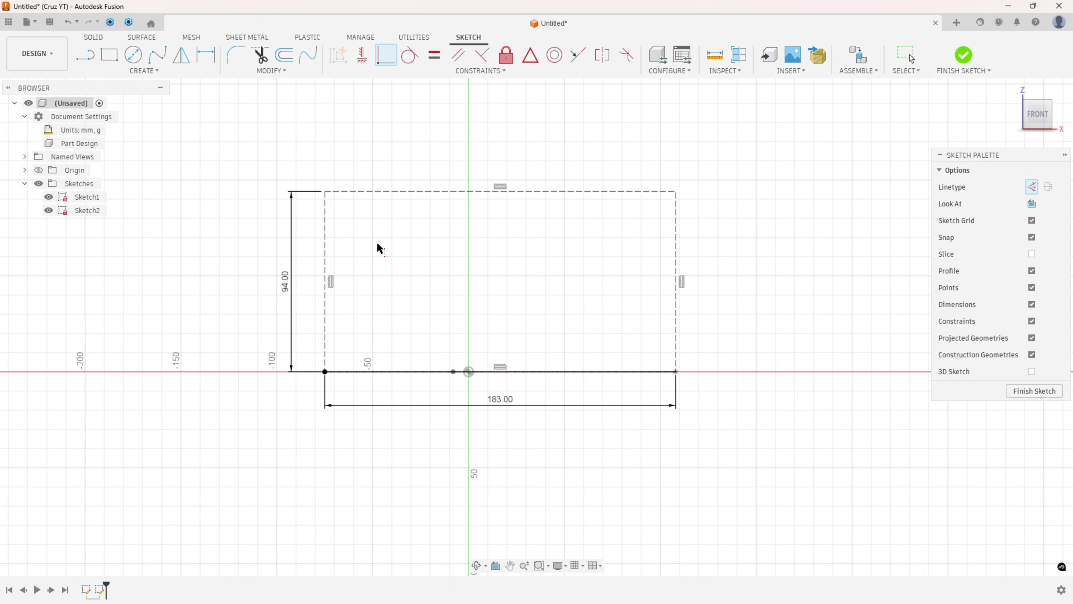
Step: Start the 3-Point Arc command and, in the drawing PDF, mark the side view's R150 radius, 43 mm right-end height and horizontal tangent at the top
left_click(144, 71)
mouse_move(135, 134)
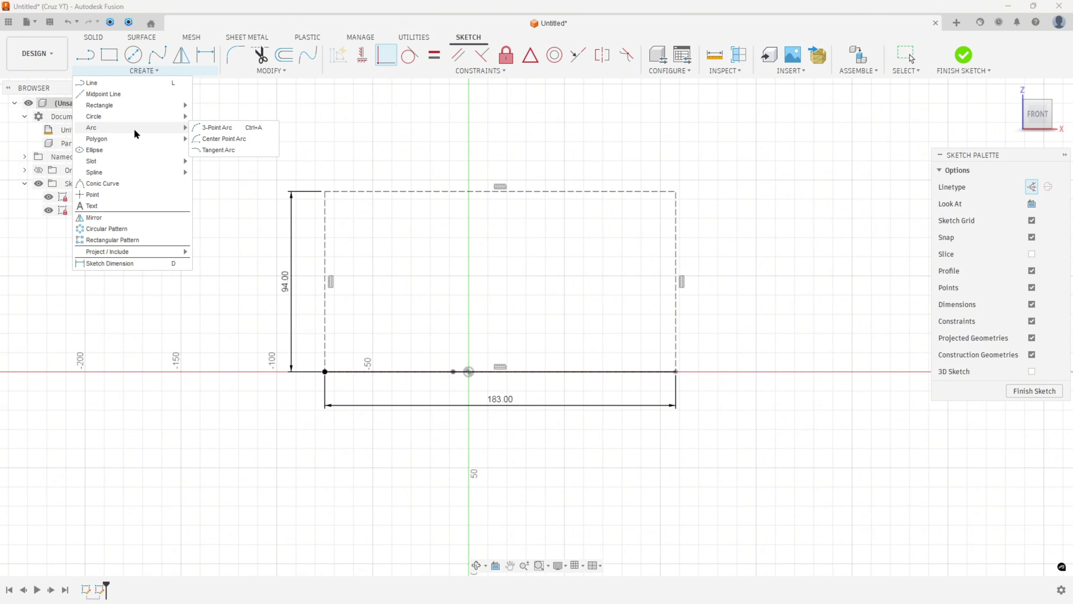
left_click(217, 128)
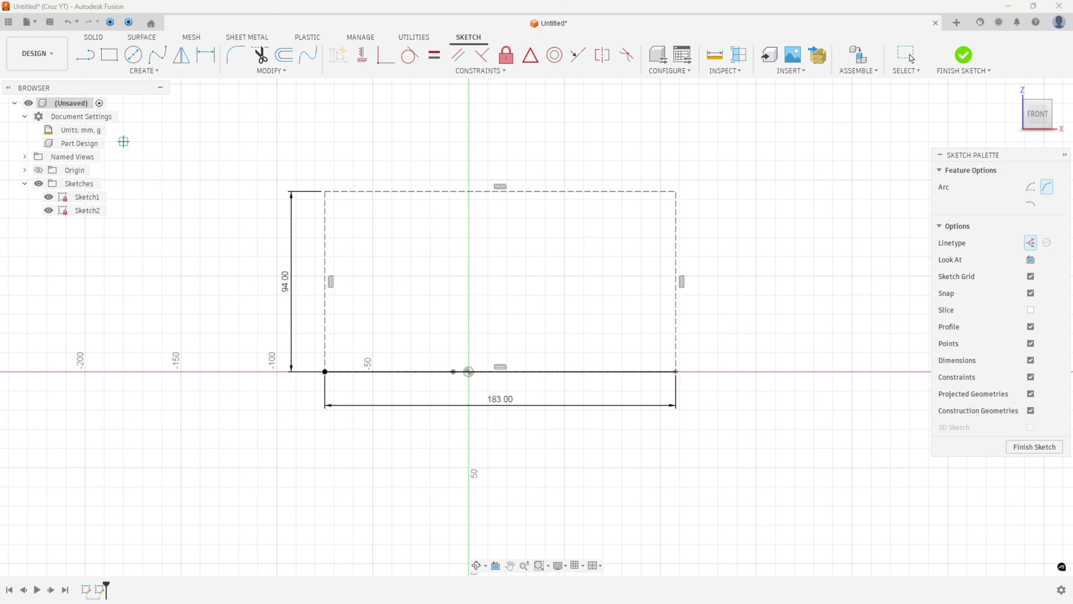
key("alt+Tab")
left_click_drag(383, 392, 430, 392)
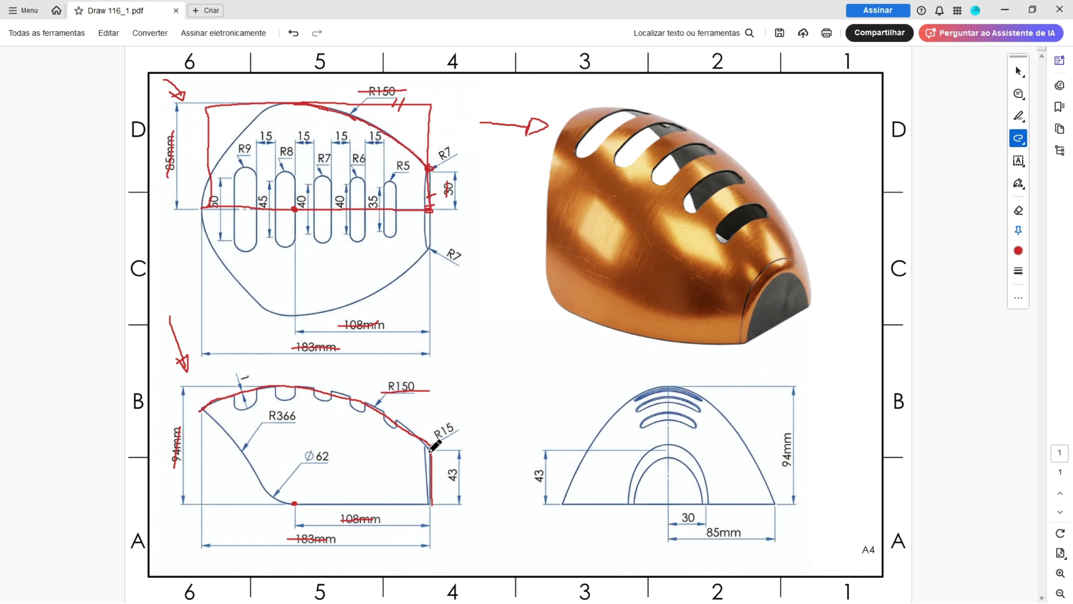
left_click_drag(429, 449, 454, 482)
left_click_drag(207, 386, 316, 388)
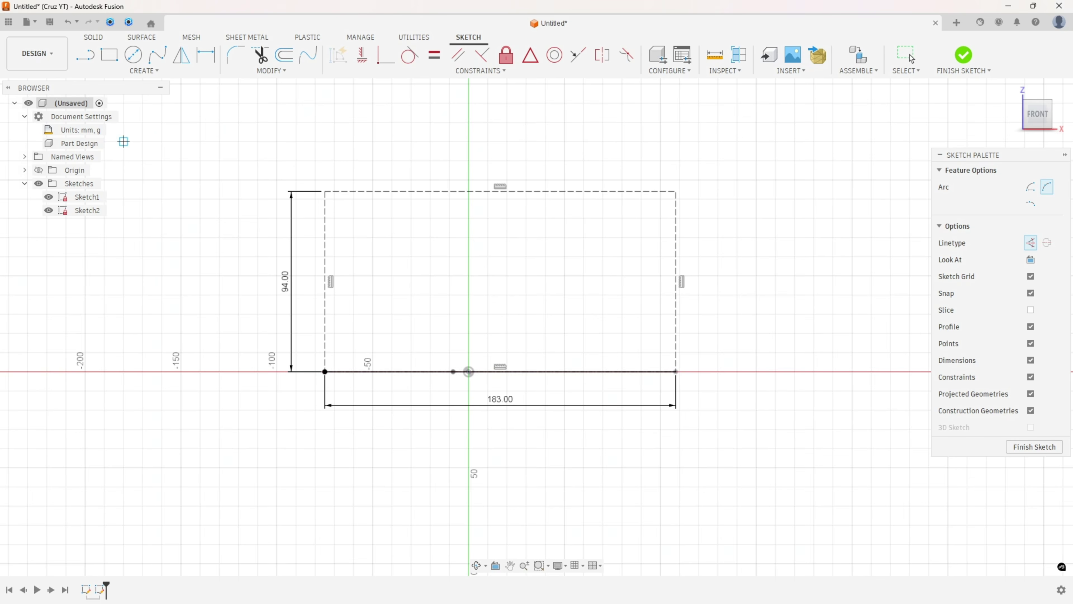
Step: Back in Fusion, draw an upward-bulging arc between the rectangle's right and left sides and convert it from construction to normal linetype
left_click(676, 343)
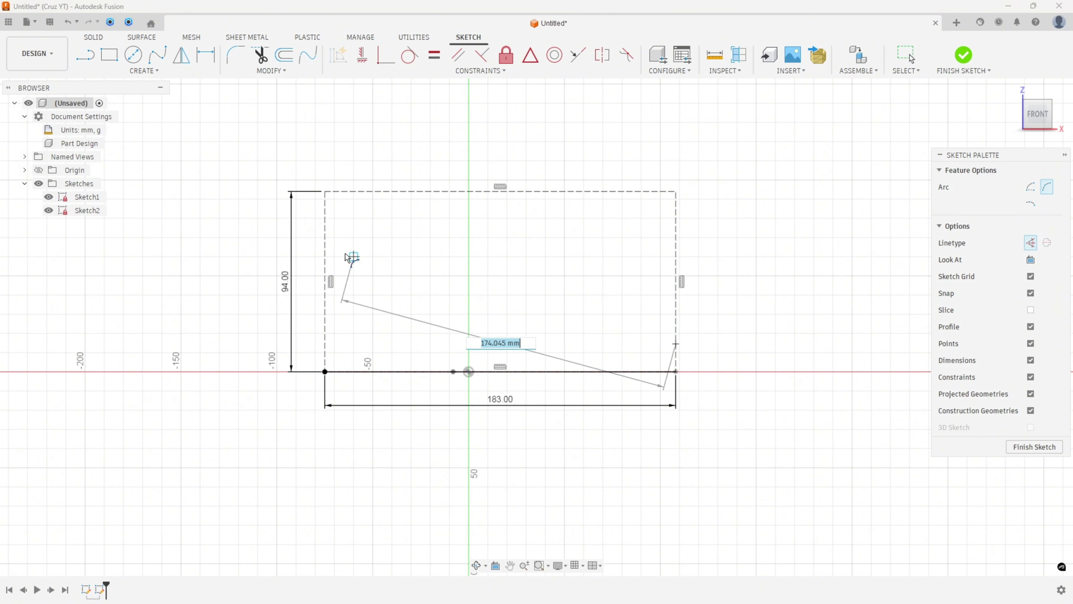
left_click(324, 266)
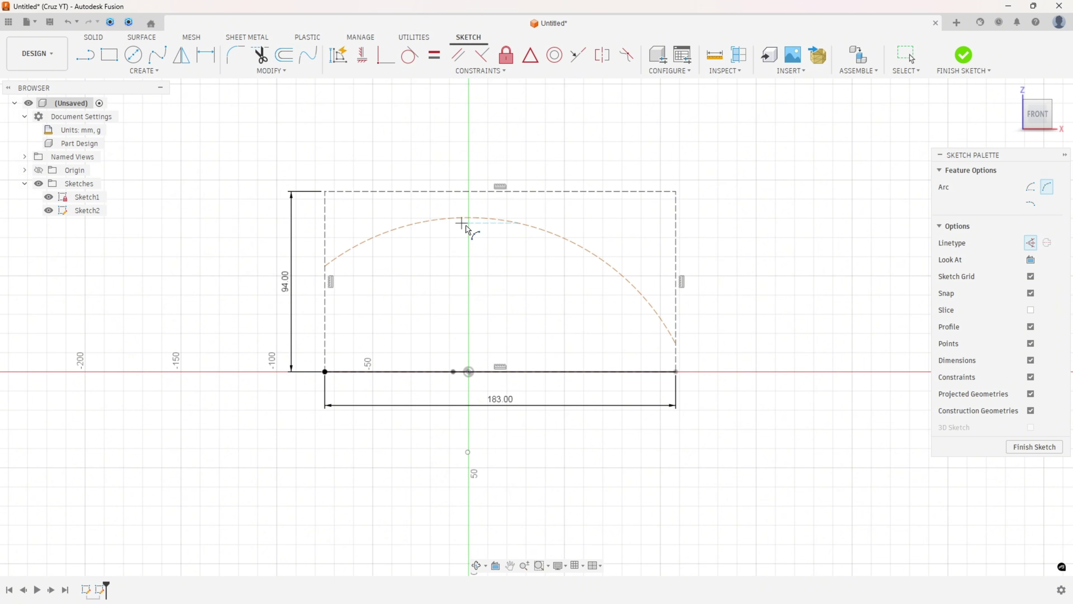
left_click(548, 238)
left_click(585, 250)
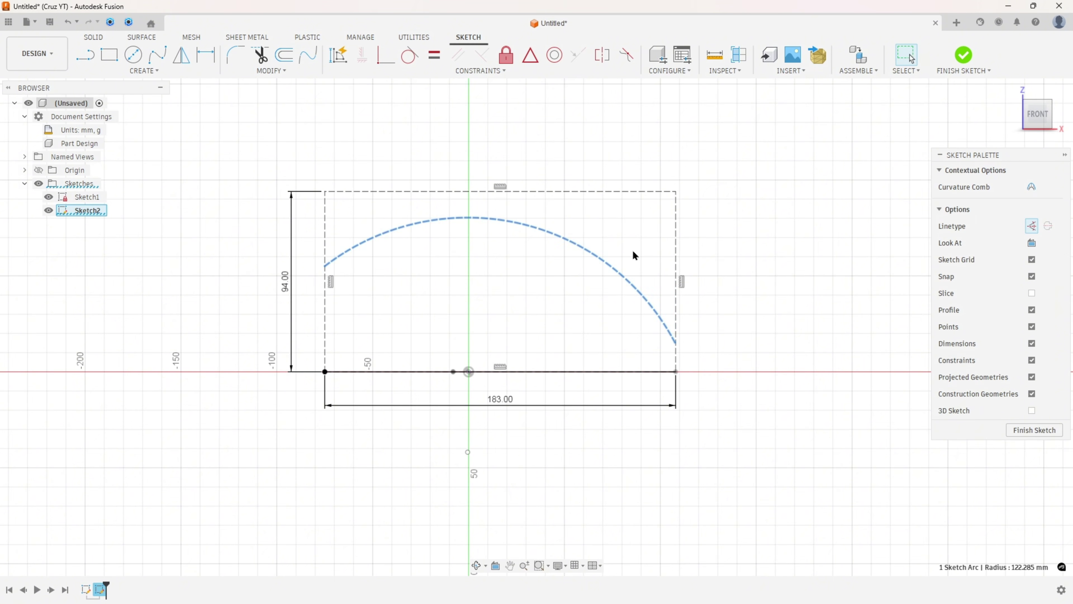
left_click(1048, 226)
left_click(710, 200)
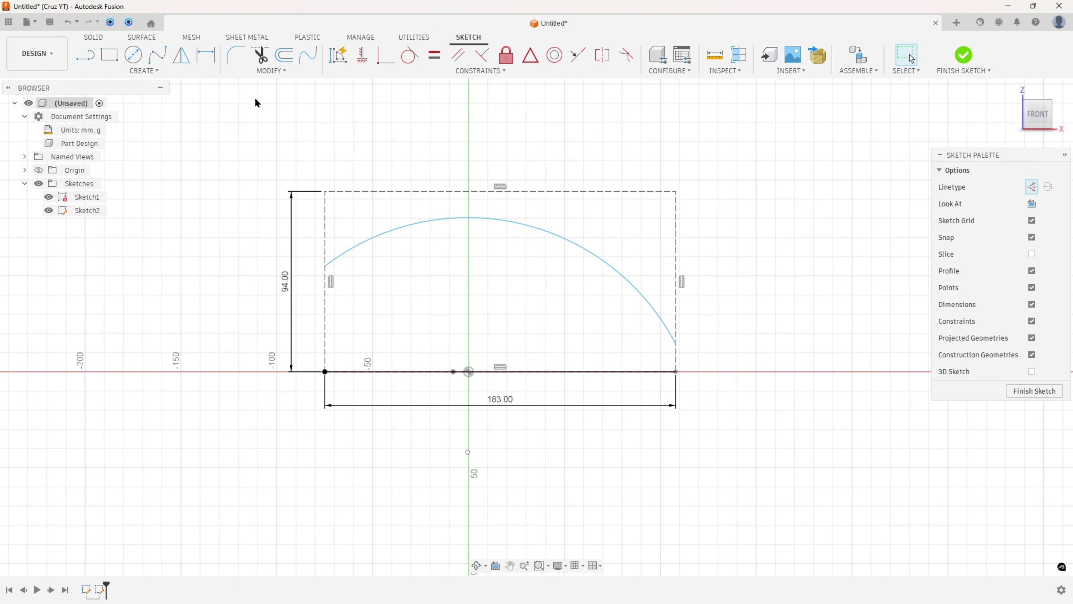
Step: Make the front-view arc tangent to the top edge of the 94 mm high rectangle
left_click(408, 57)
left_click(504, 221)
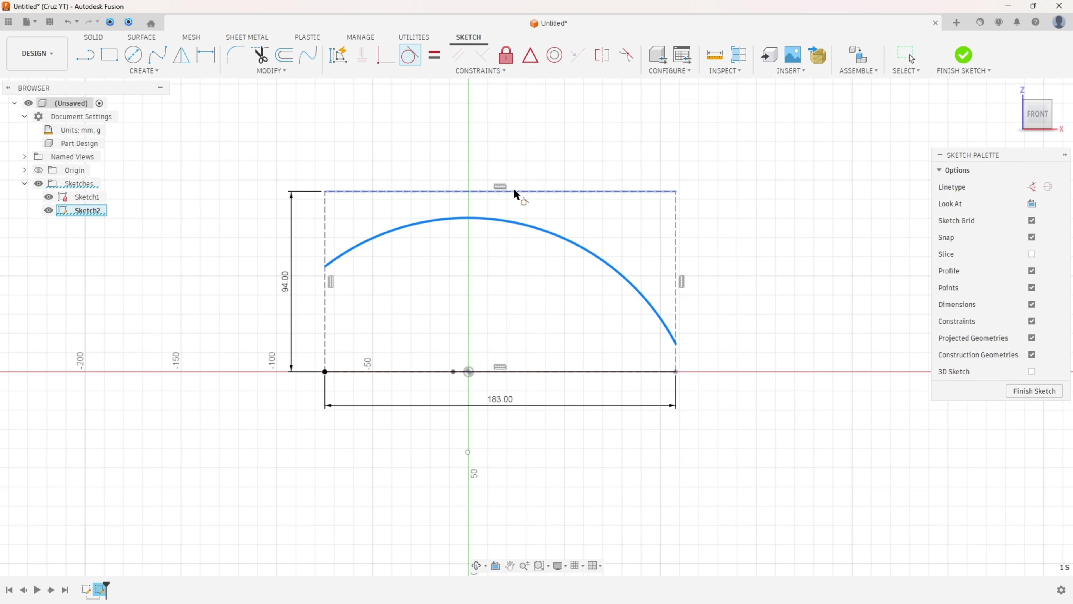
left_click(515, 192)
Step: Dimension the front-view arc's radius as 150 mm
left_click(206, 56)
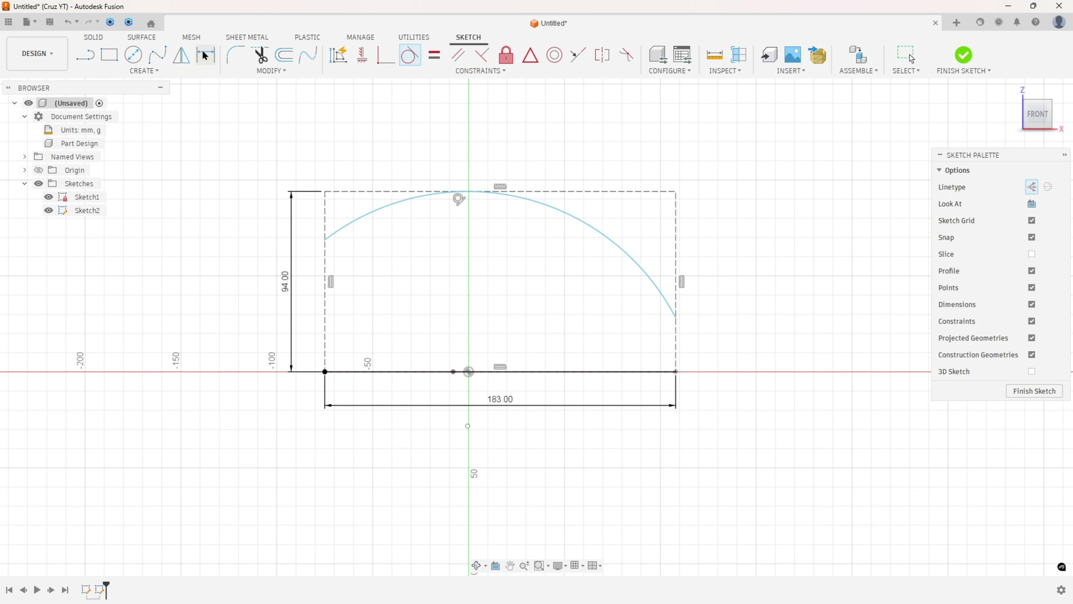
left_click(593, 229)
left_click(659, 157)
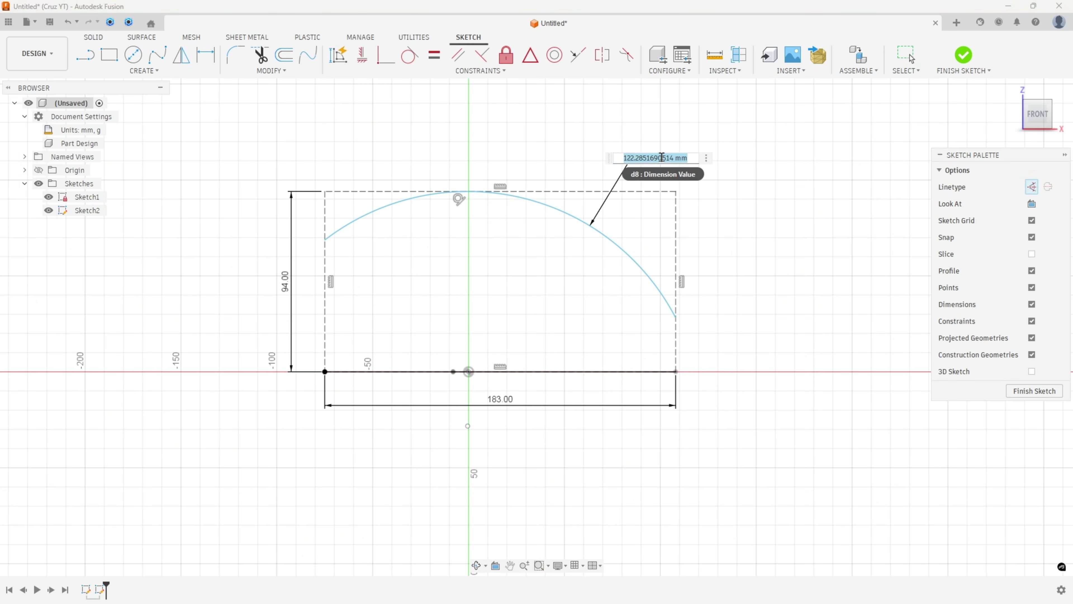
type("150")
key("Return")
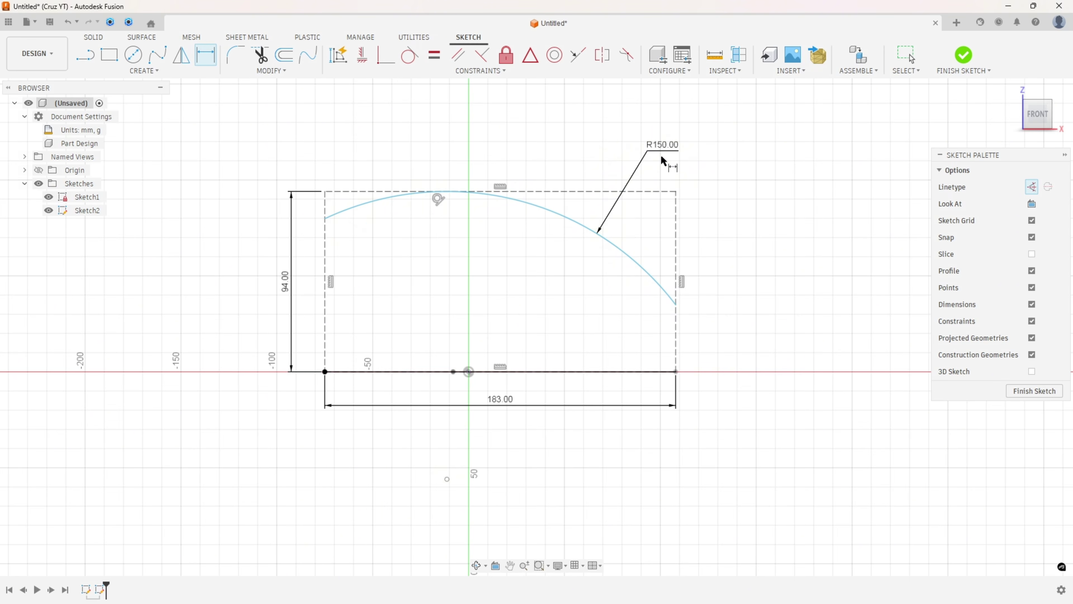
Step: Dimension the arc's right endpoint 43 mm above the rectangle's lower right corner and finish the sketch
left_click(676, 305)
left_click(677, 372)
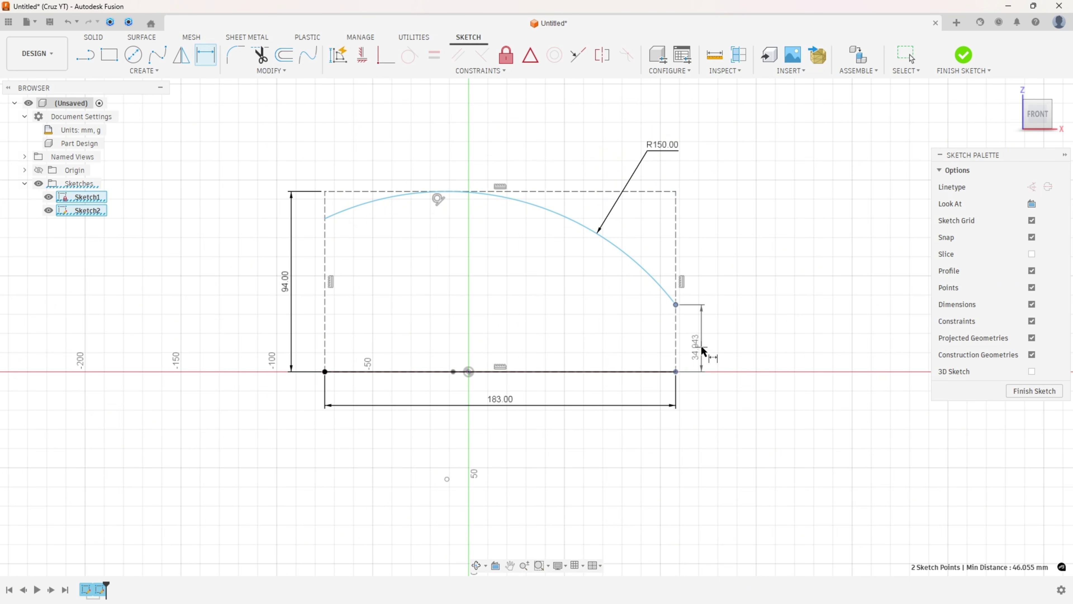
left_click(703, 350)
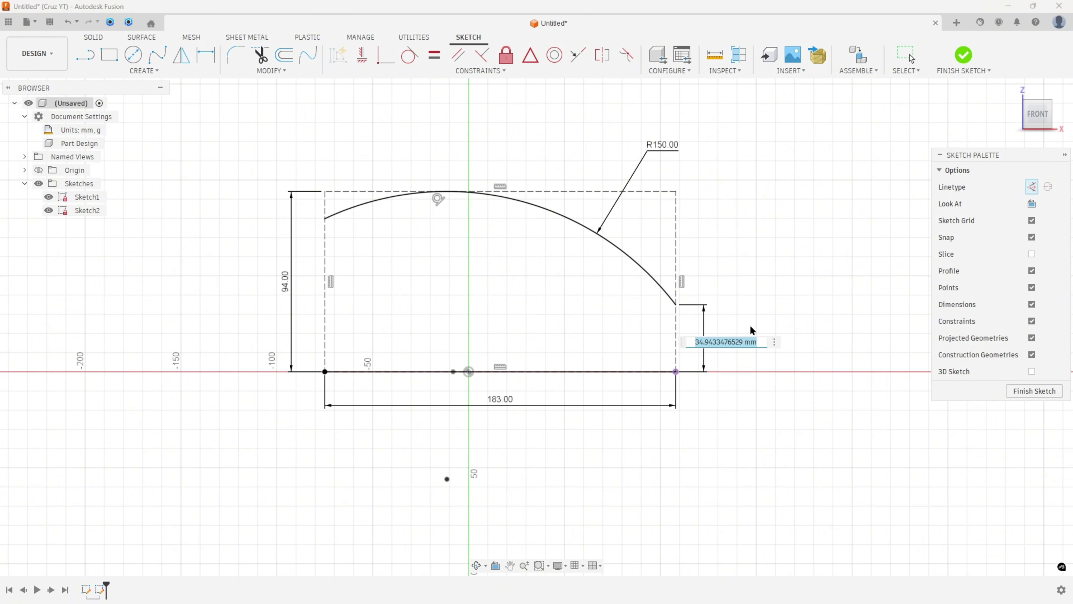
type("43")
key("Return")
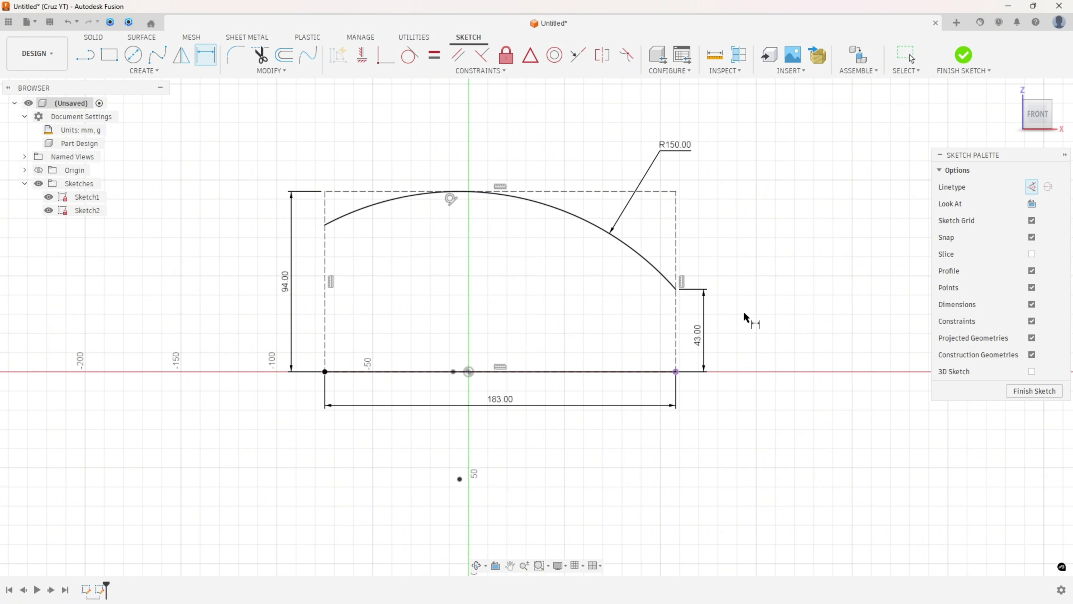
left_click(964, 55)
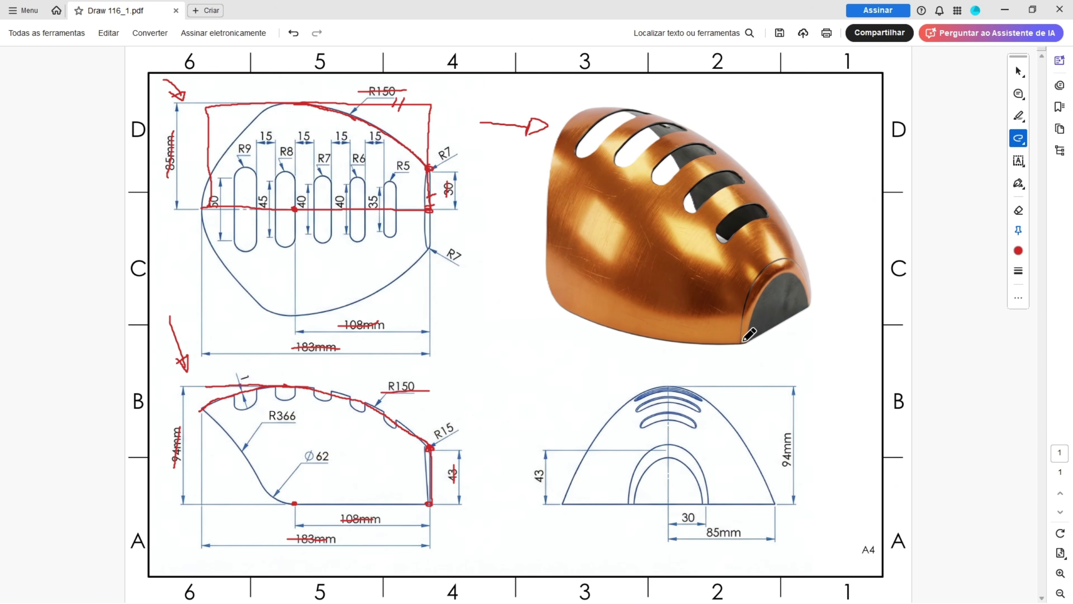
Step: In the PDF drawing, trace the shell's small end opening and mark the end view, the 108 mm distance and the small end's edge
mouse_move(743, 340)
left_mouse_down()
mouse_move(769, 269)
mouse_move(792, 265)
mouse_move(810, 310)
left_mouse_up()
mouse_move(564, 381)
left_mouse_down()
mouse_move(597, 435)
mouse_move(574, 434)
left_mouse_up()
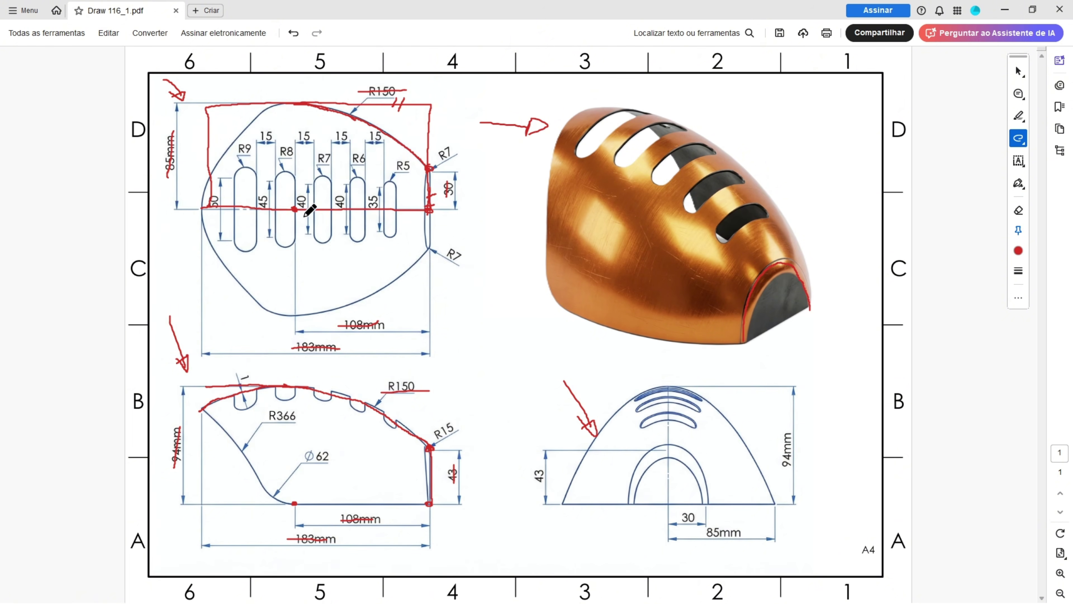
left_click_drag(341, 325, 377, 324)
mouse_move(431, 167)
left_mouse_down()
mouse_move(433, 233)
mouse_move(442, 165)
mouse_move(430, 239)
left_mouse_up()
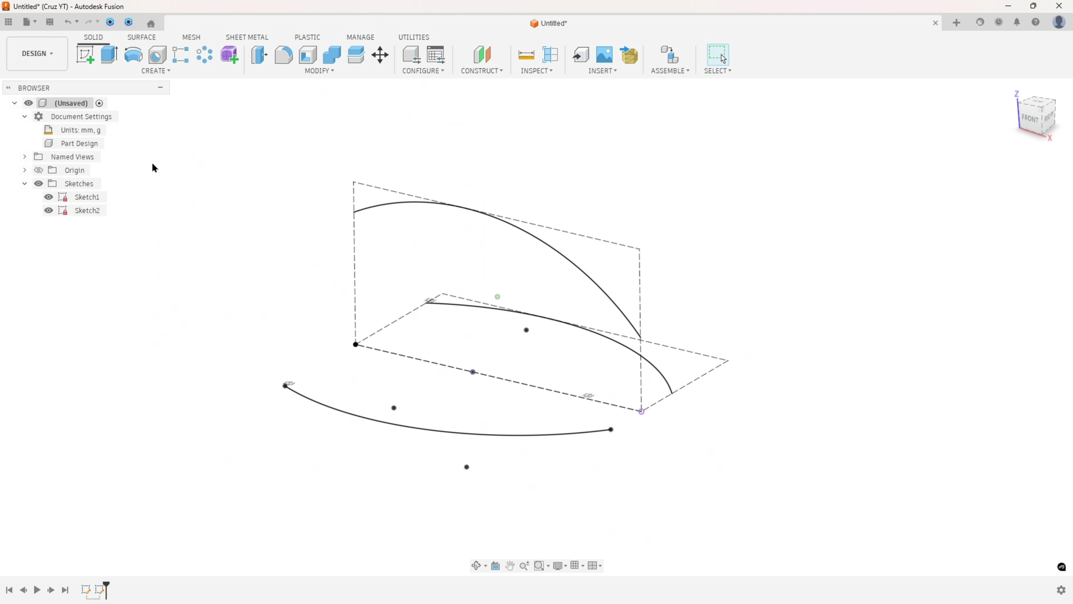
Step: Back in Fusion, create a construction plane offset 108 mm from the YZ origin plane, at the small end of the profile sketches
left_click(481, 55)
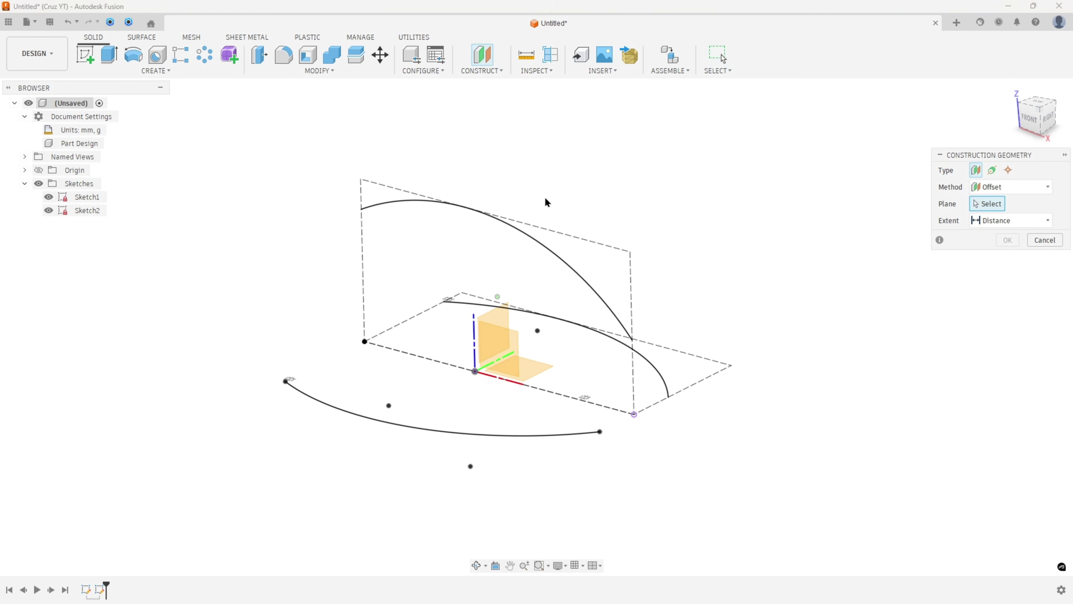
middle_click_drag(548, 203, 514, 211, "shift")
left_click(524, 331)
middle_click_drag(765, 327, 753, 287, "shift")
type("108")
left_click(1008, 256)
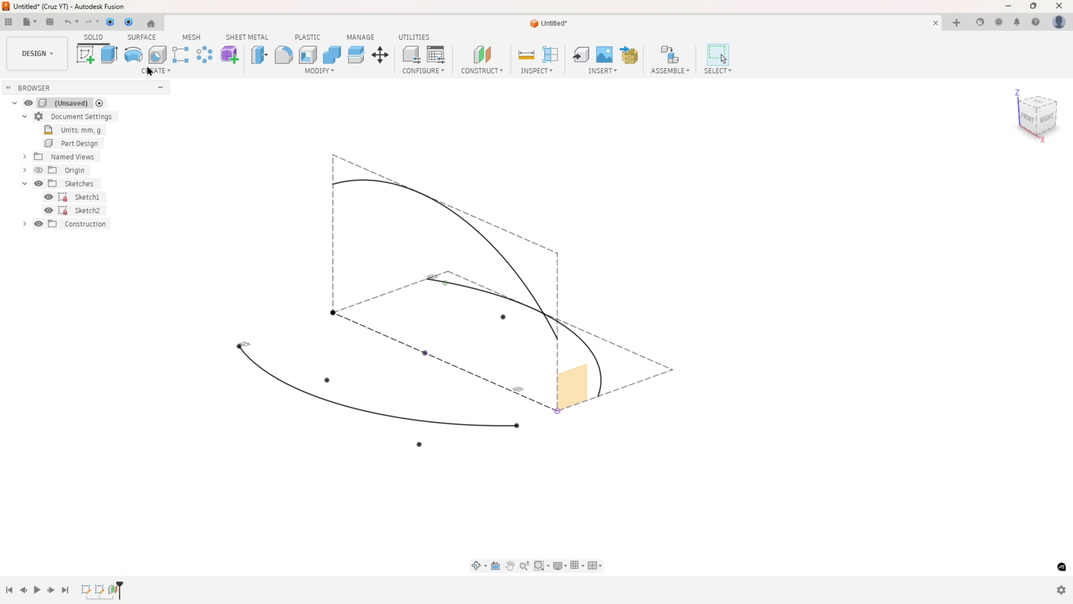
Step: Start a sketch on the offset plane and project the three profile arcs' endpoints at the small end into it
left_click(83, 57)
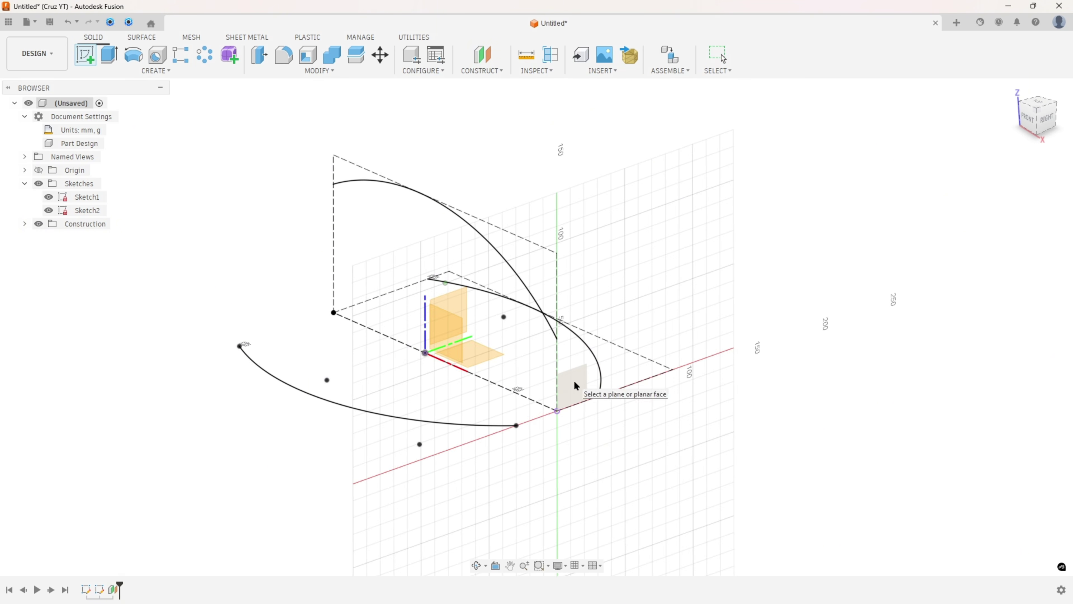
left_click(559, 378)
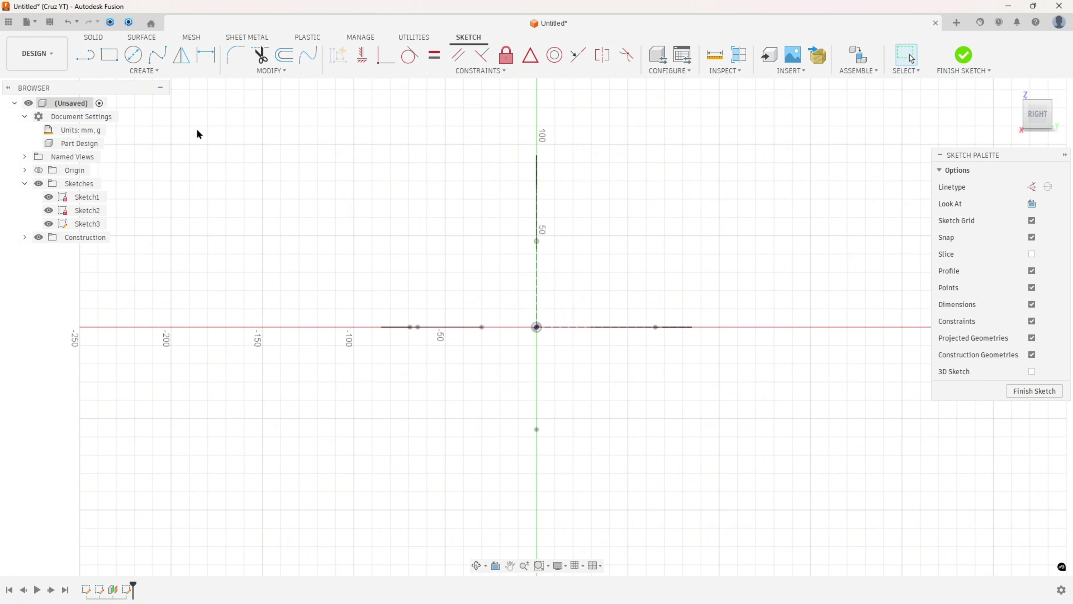
left_click(154, 73)
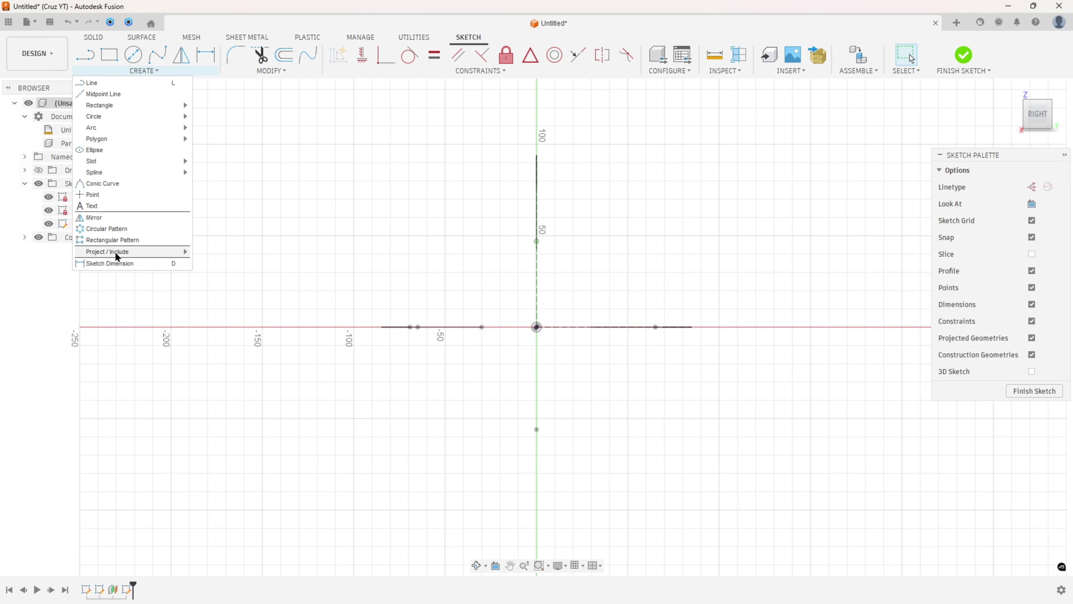
mouse_move(132, 253)
left_click(213, 252)
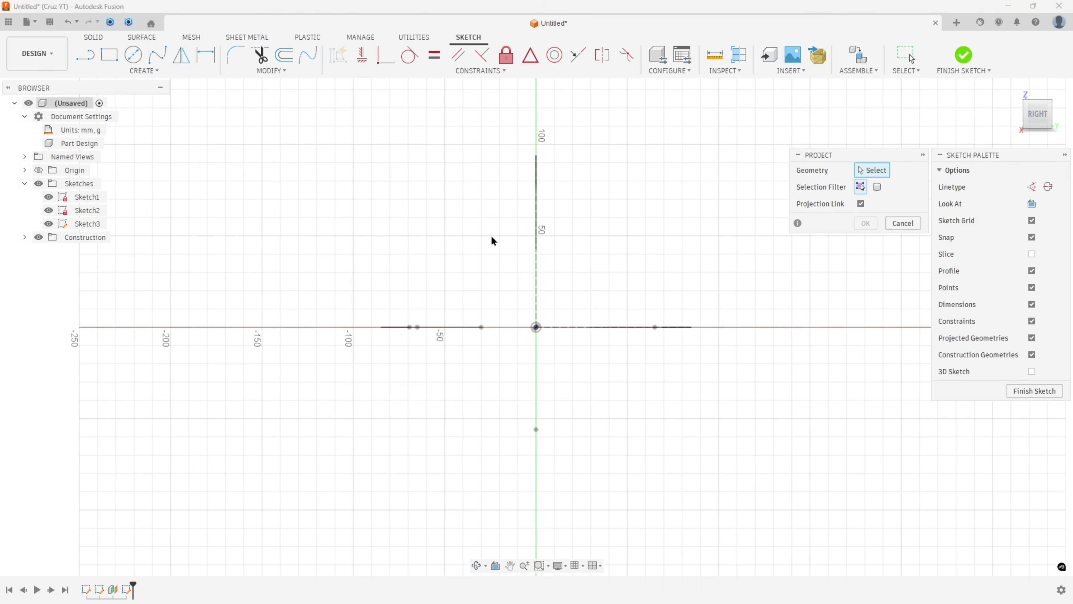
middle_click_drag(478, 224, 524, 296, "shift")
scroll(605, 359, "up", 4)
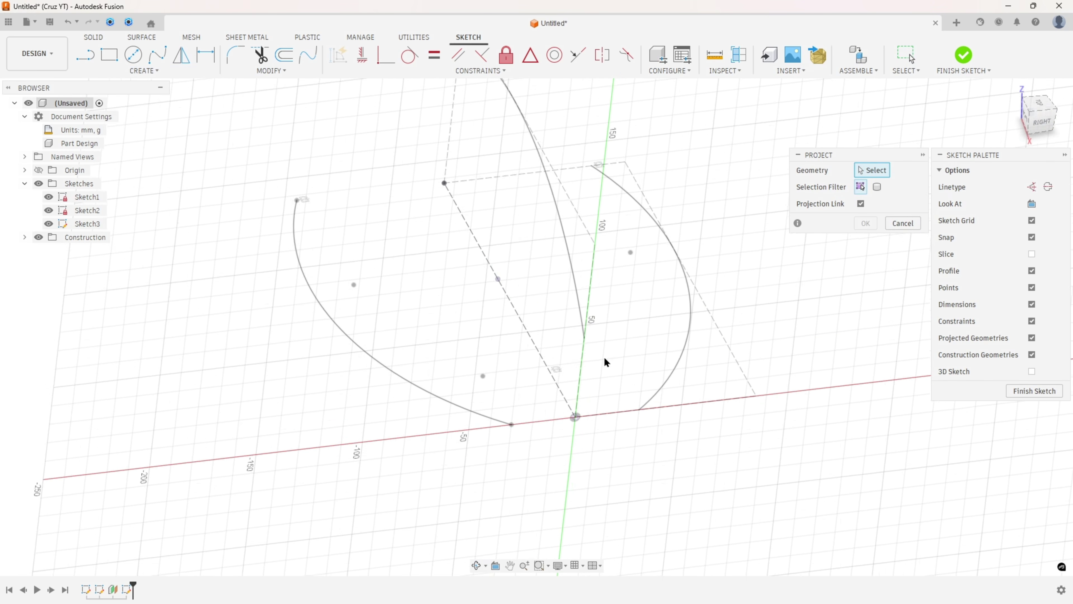
left_click(490, 440)
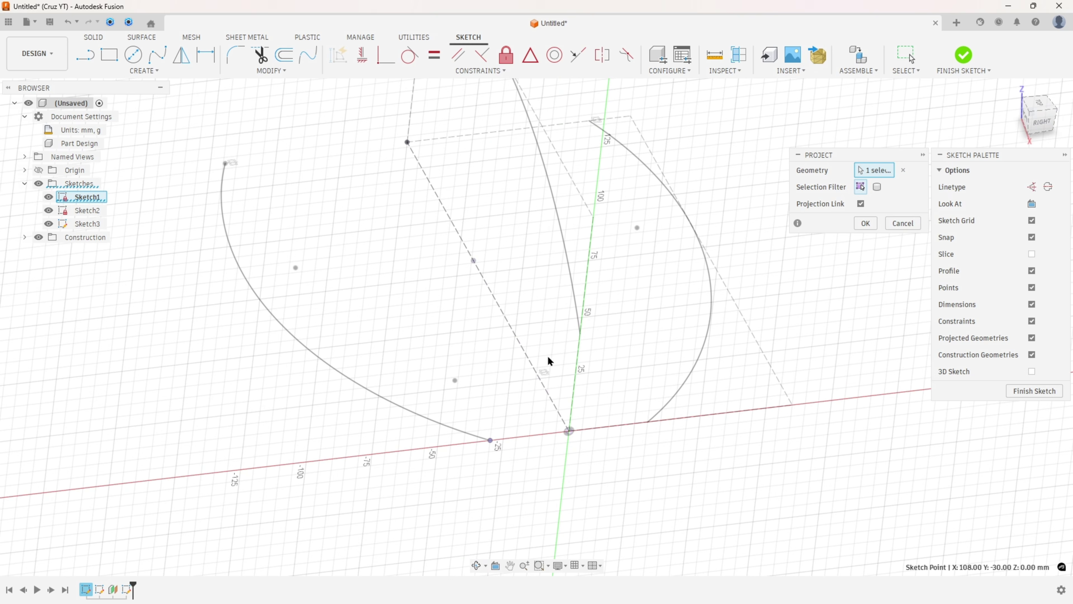
left_click(581, 335)
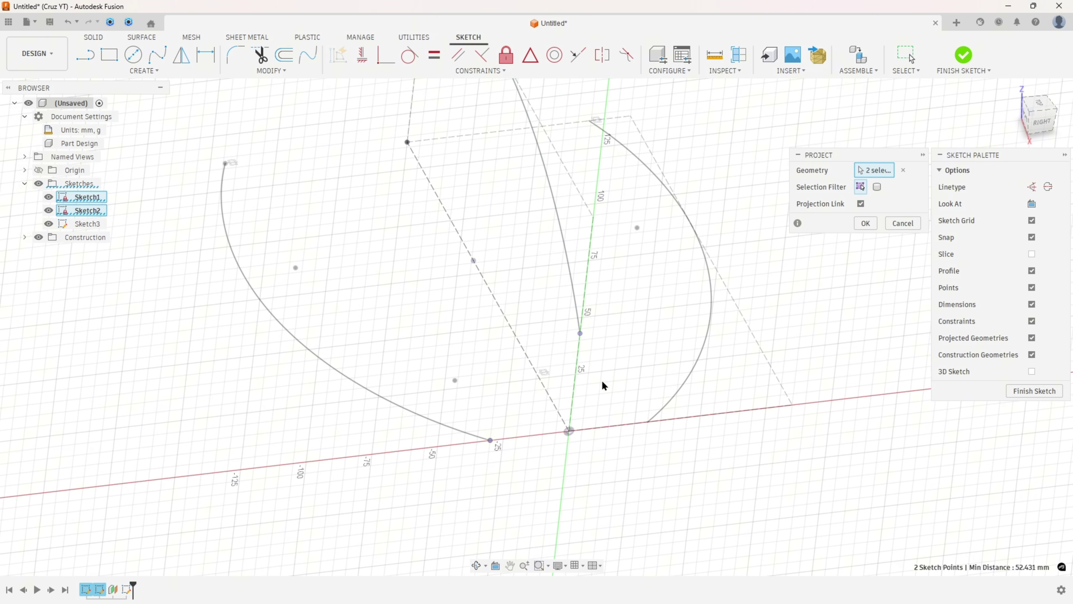
left_click(649, 423)
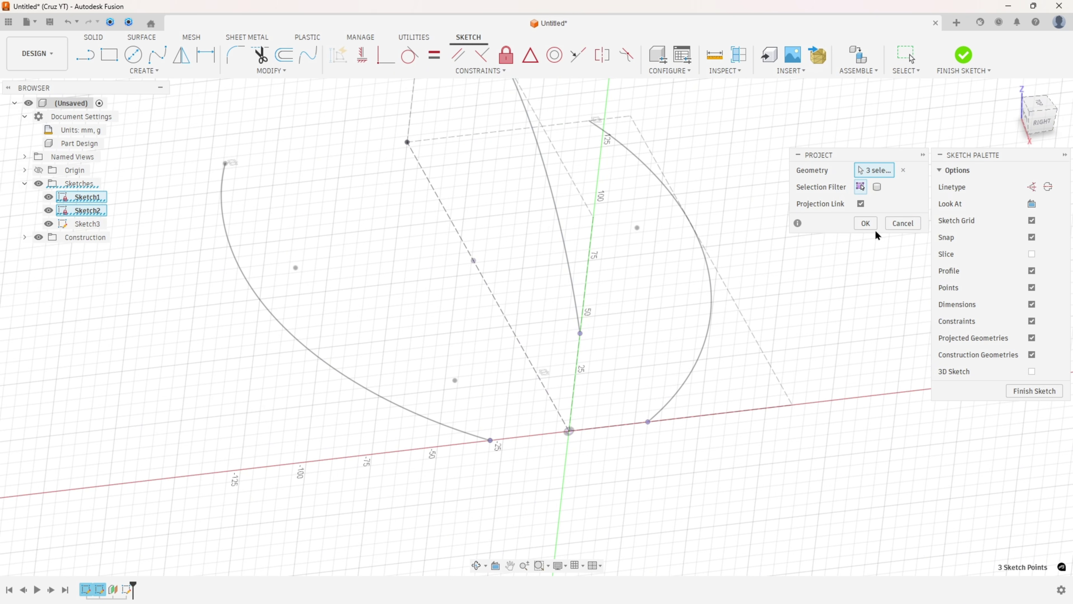
left_click(865, 224)
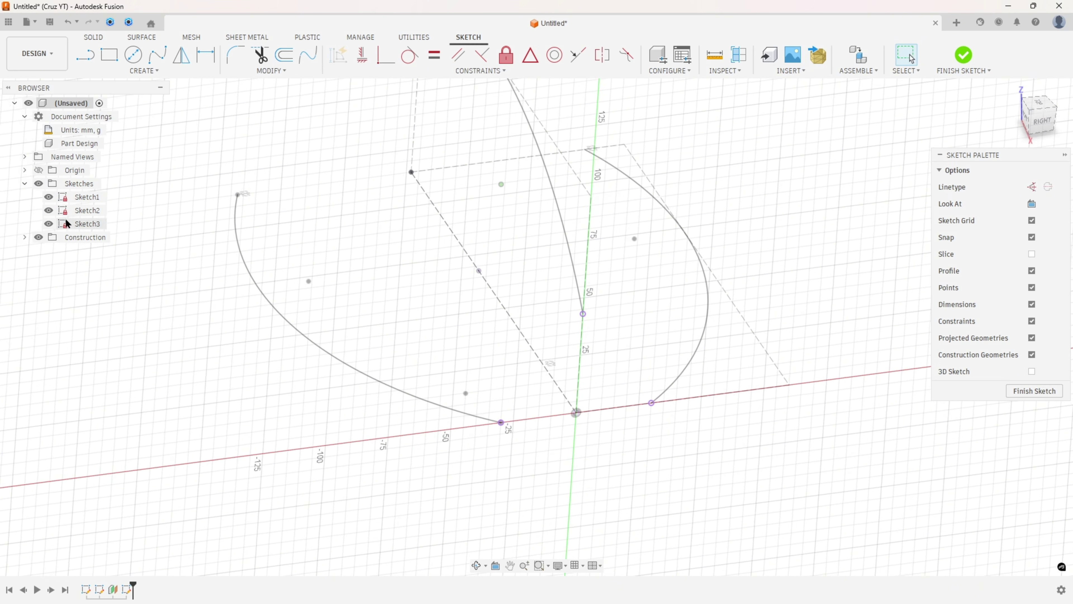
Step: Hide Sketch1 and Sketch2 and view the new sketch straight on from the right
left_click(49, 197)
left_click(49, 210)
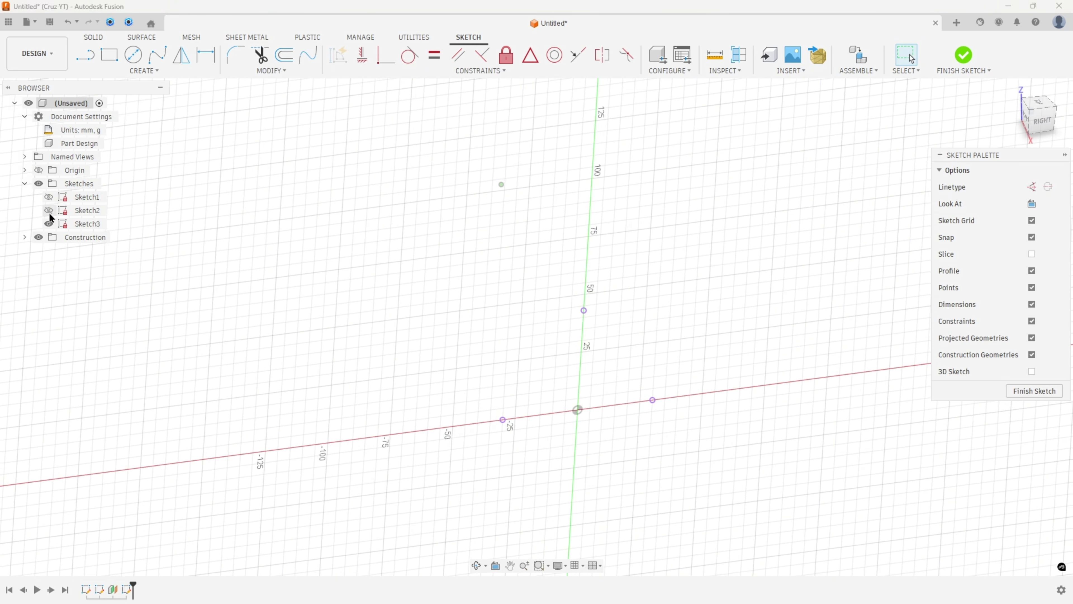
middle_click_drag(524, 300, 455, 374, "shift")
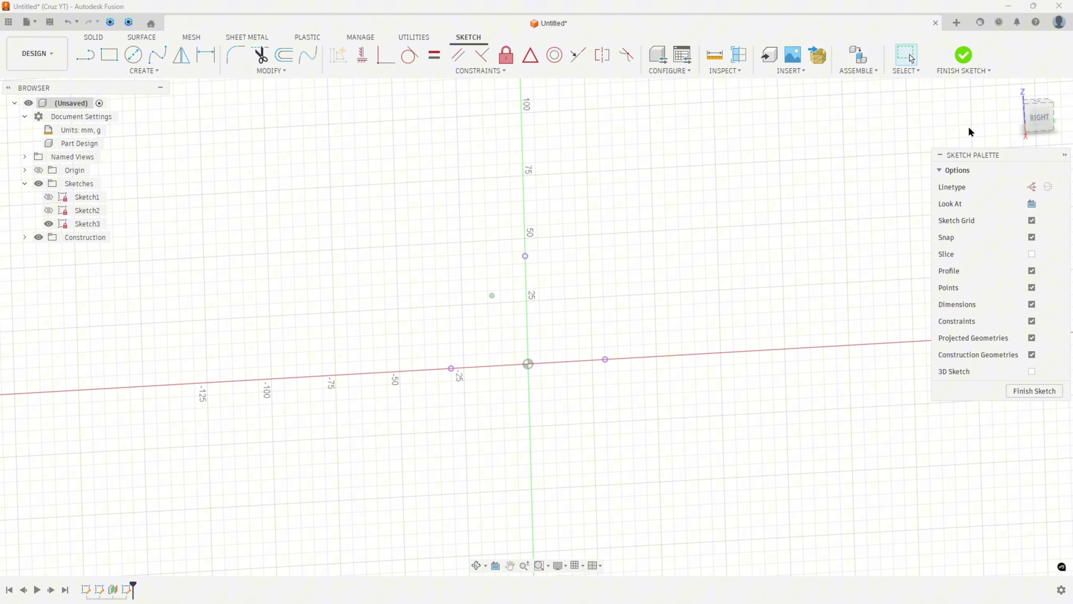
left_click(1039, 117)
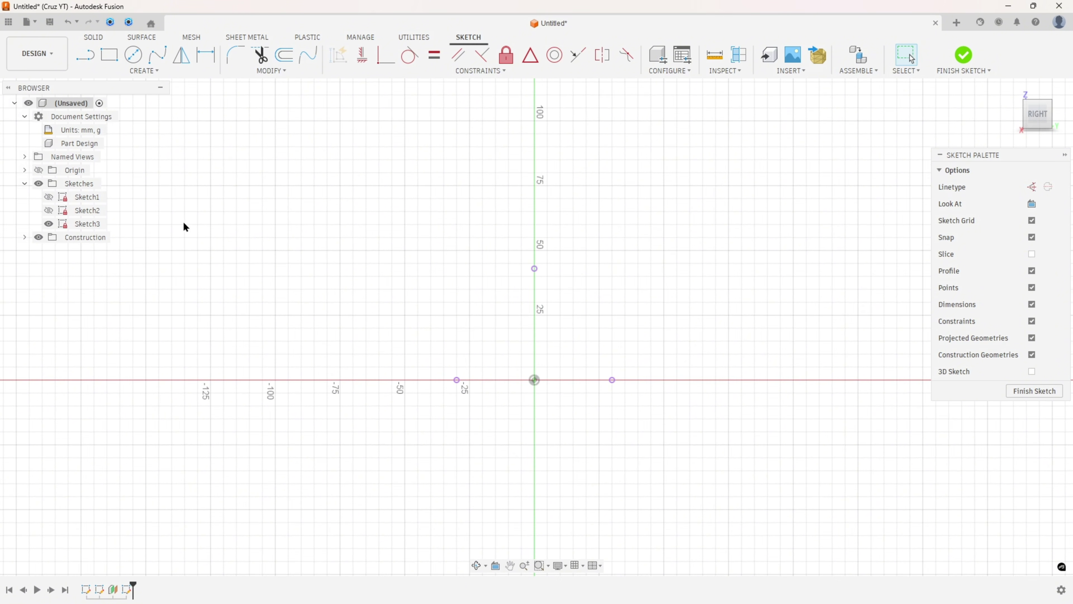
Step: Switch to the PDF drawing and trace the small arch in the end view, marking its 30 and 43 dimensions and vertical axis
key("alt+Tab")
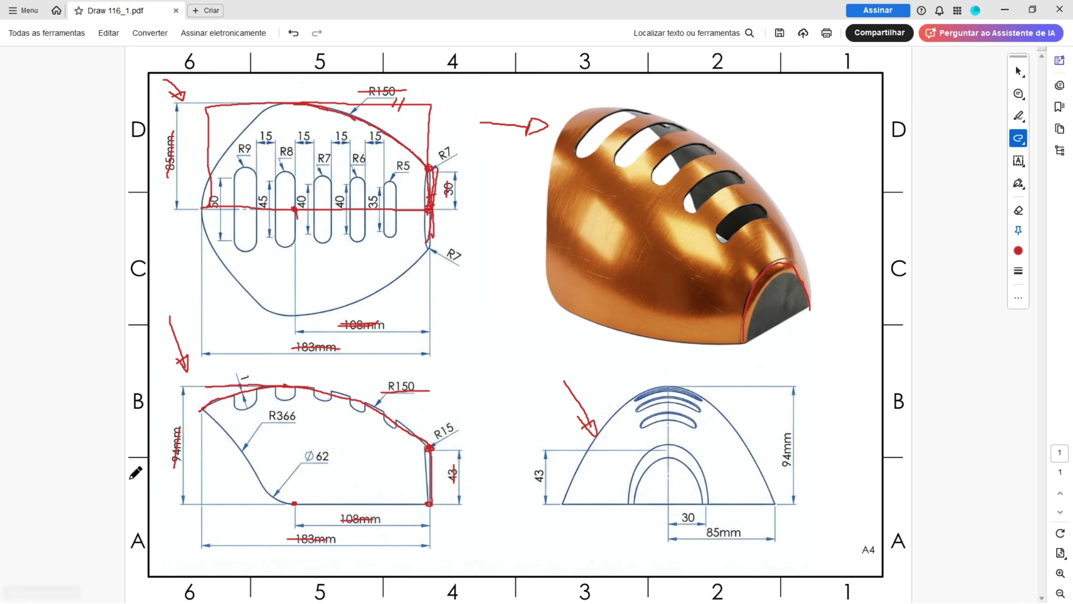
mouse_move(637, 505)
left_mouse_down()
mouse_move(700, 505)
mouse_move(699, 461)
mouse_move(667, 449)
left_mouse_up()
left_click_drag(631, 499, 697, 517)
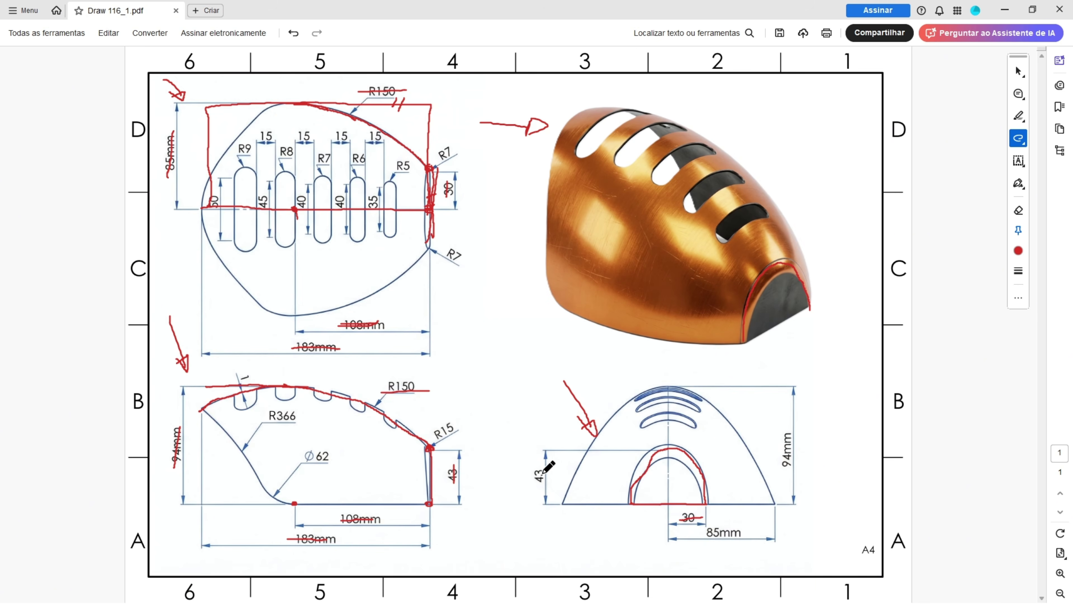
left_click_drag(542, 468, 541, 493)
left_click_drag(669, 503, 669, 456)
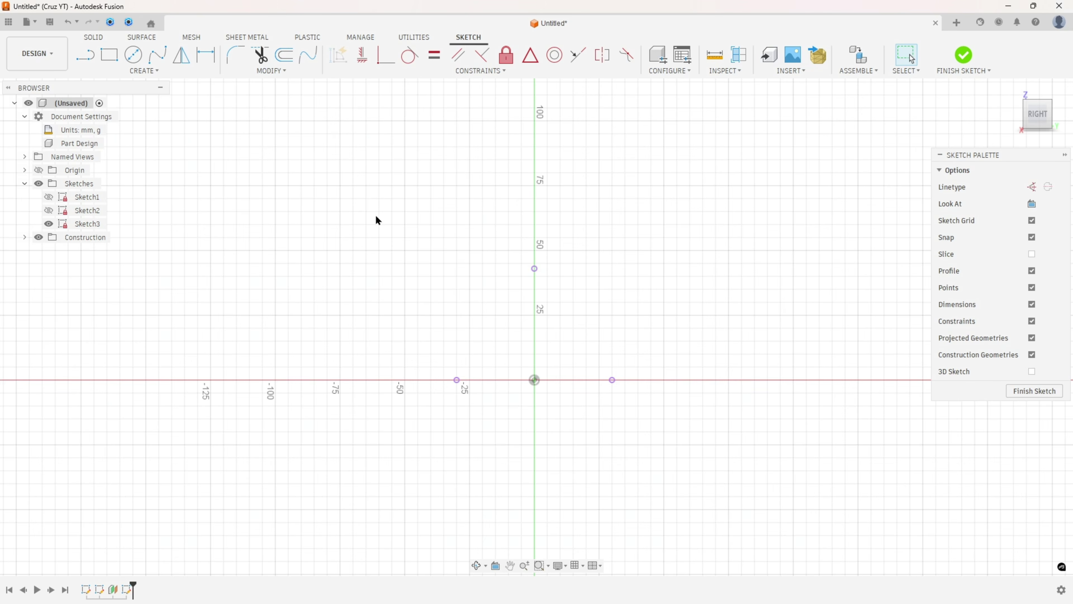
Step: Back in Fusion, draw an ellipse centred on the sketch origin, about 50 mm high and 17 mm wide
left_click(142, 71)
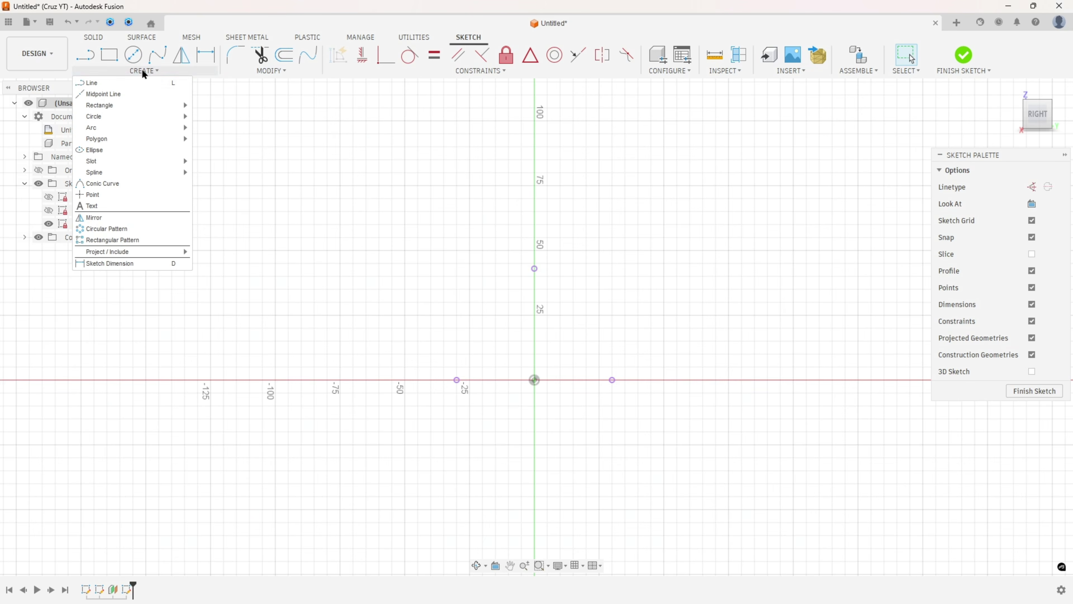
left_click(114, 152)
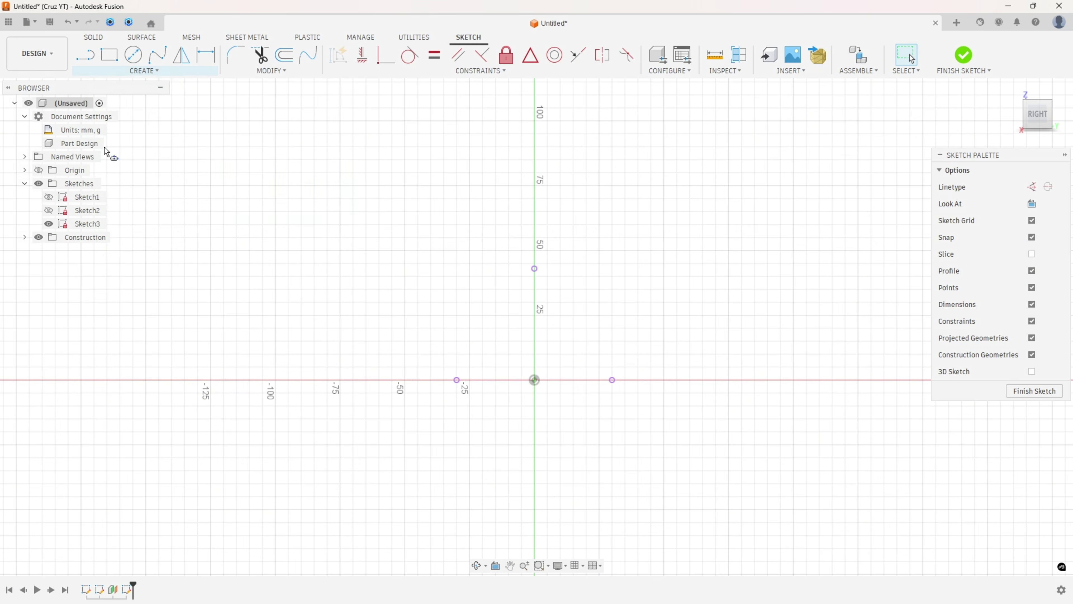
left_click(535, 380)
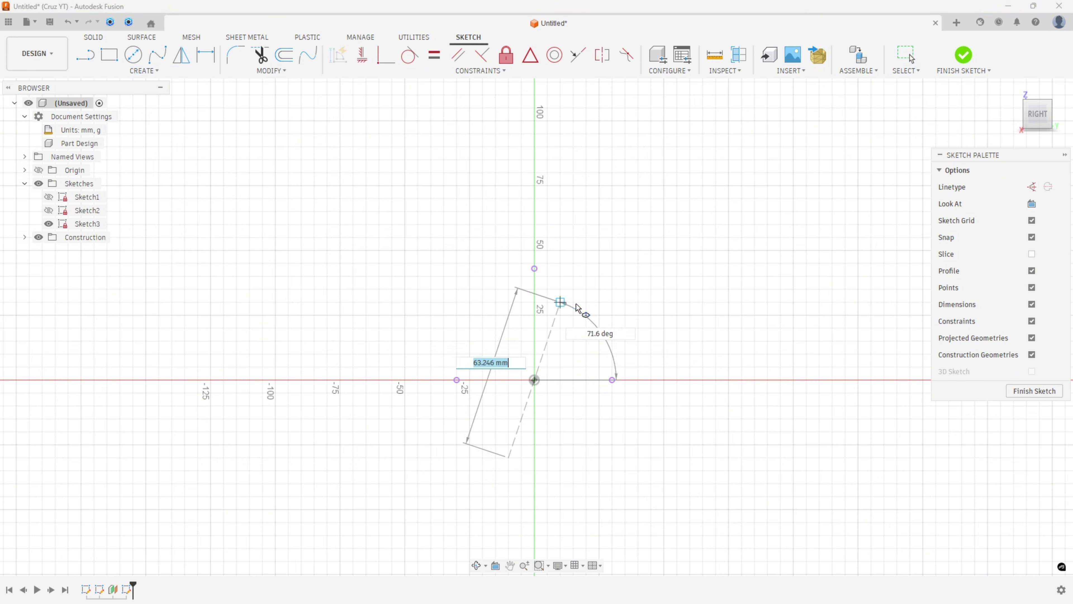
left_click(536, 315)
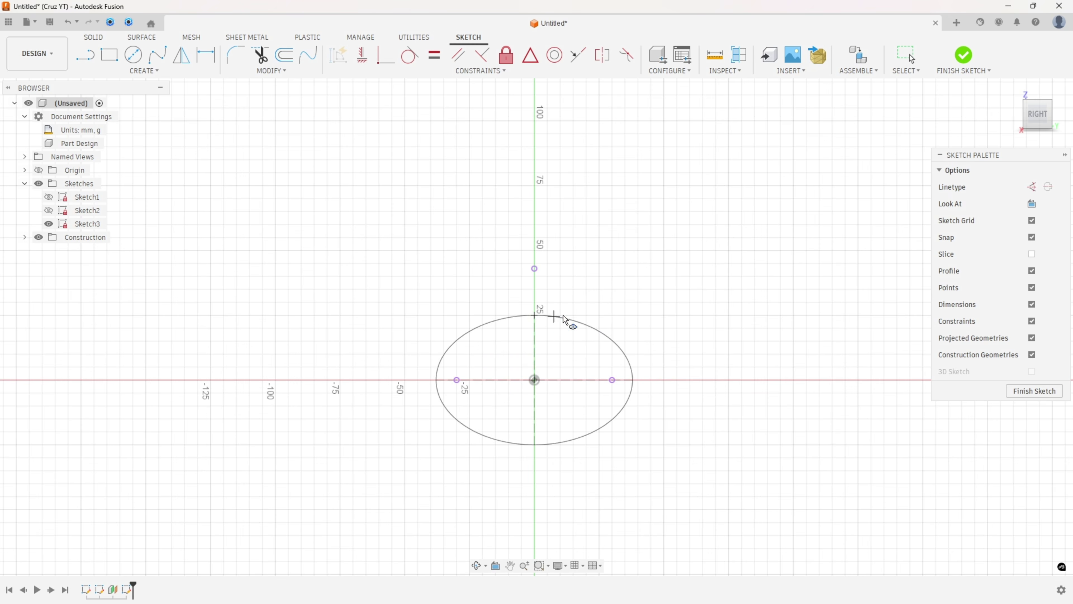
left_click(554, 331)
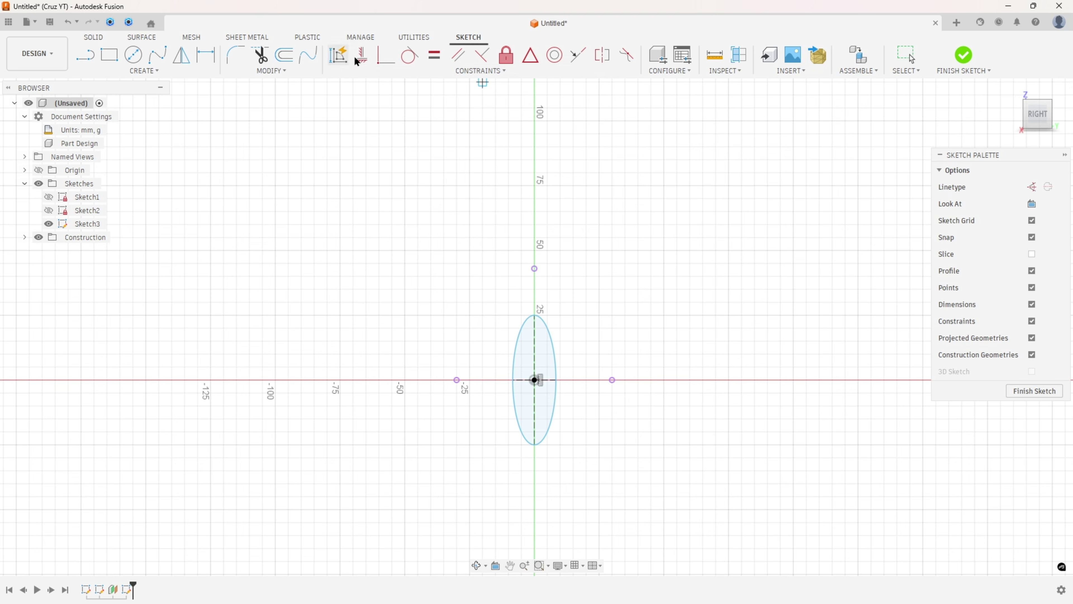
Step: Make the ellipse's top and left axis endpoints coincident with the projected top and left points
left_click(386, 55)
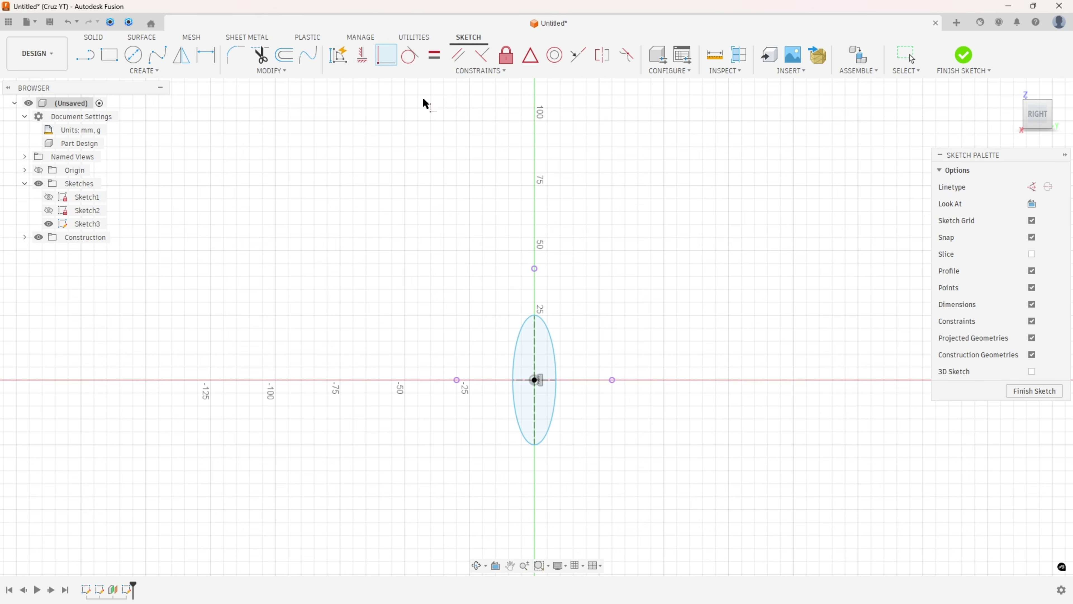
left_click(535, 316)
left_click(535, 269)
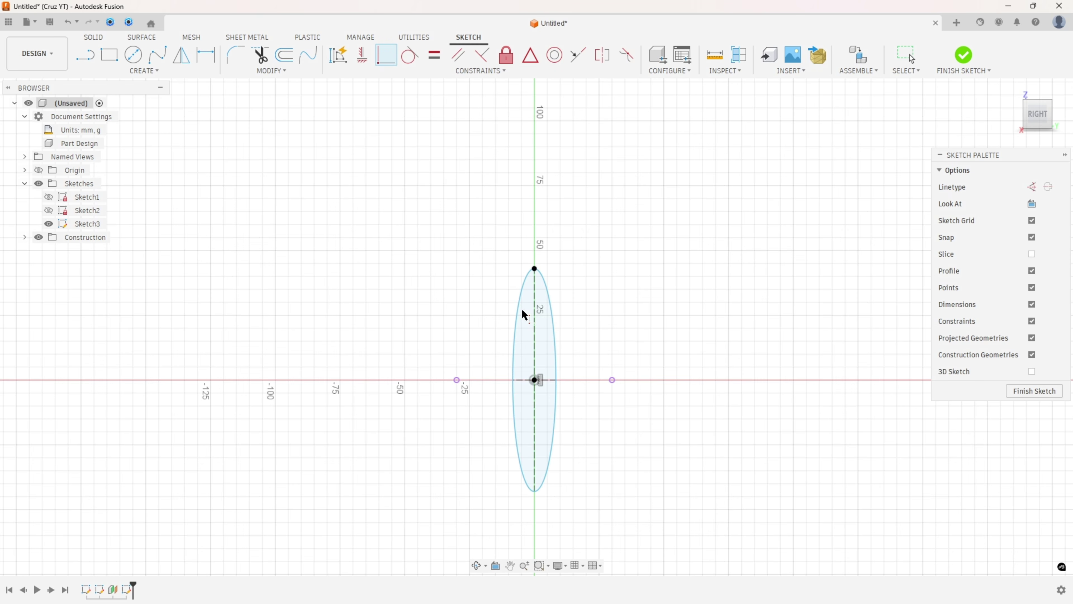
left_click(513, 380)
left_click(456, 380)
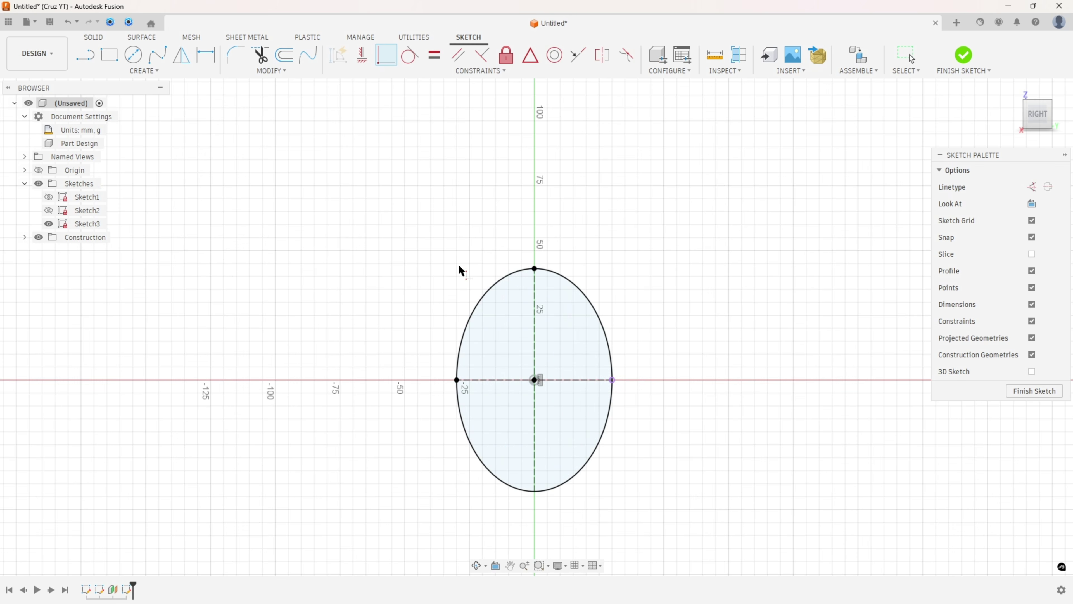
Step: Draw a horizontal line across the ellipse between the projected left and right points and trim away the ellipse's lower half
left_click(86, 56)
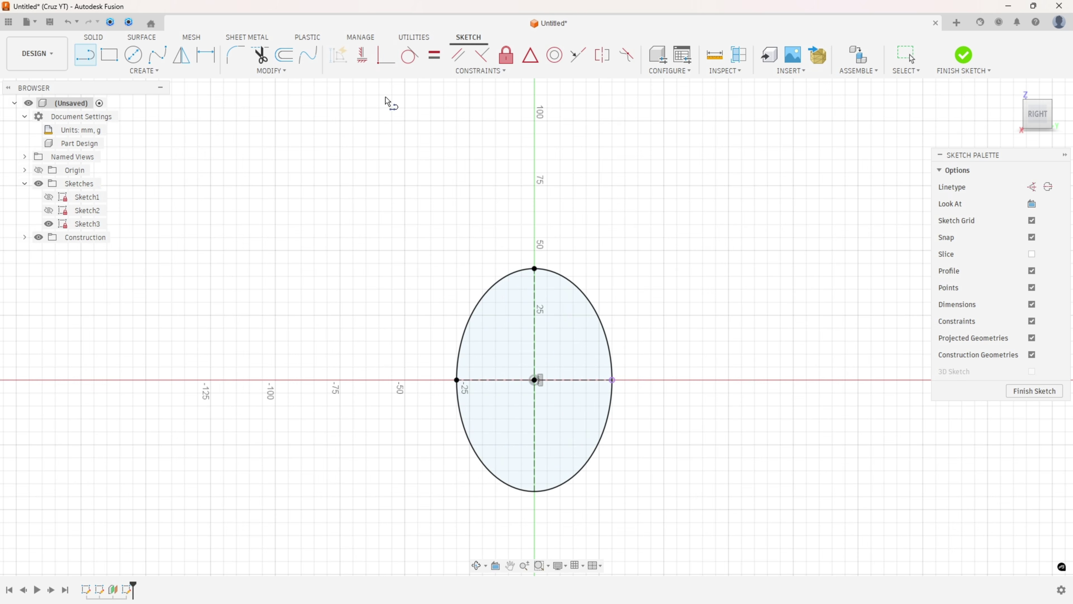
left_click(457, 380)
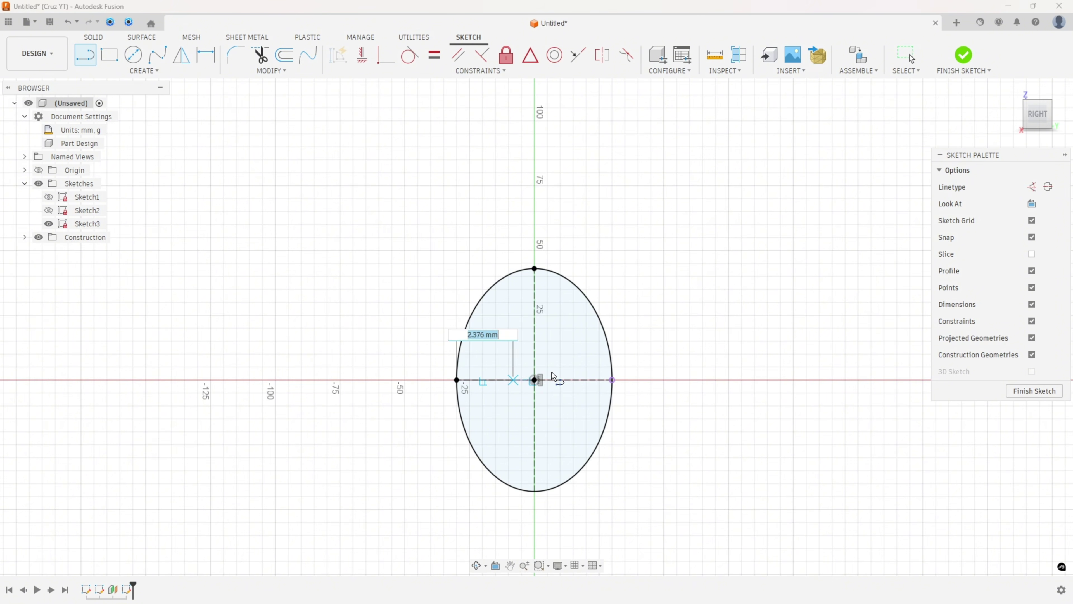
double_click(613, 380)
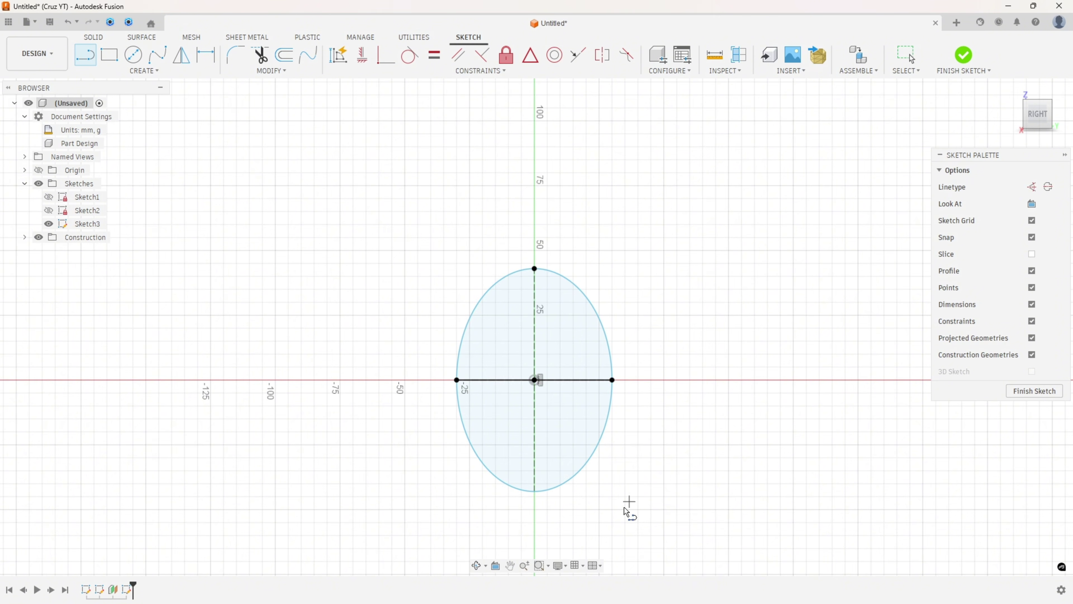
left_click(264, 54)
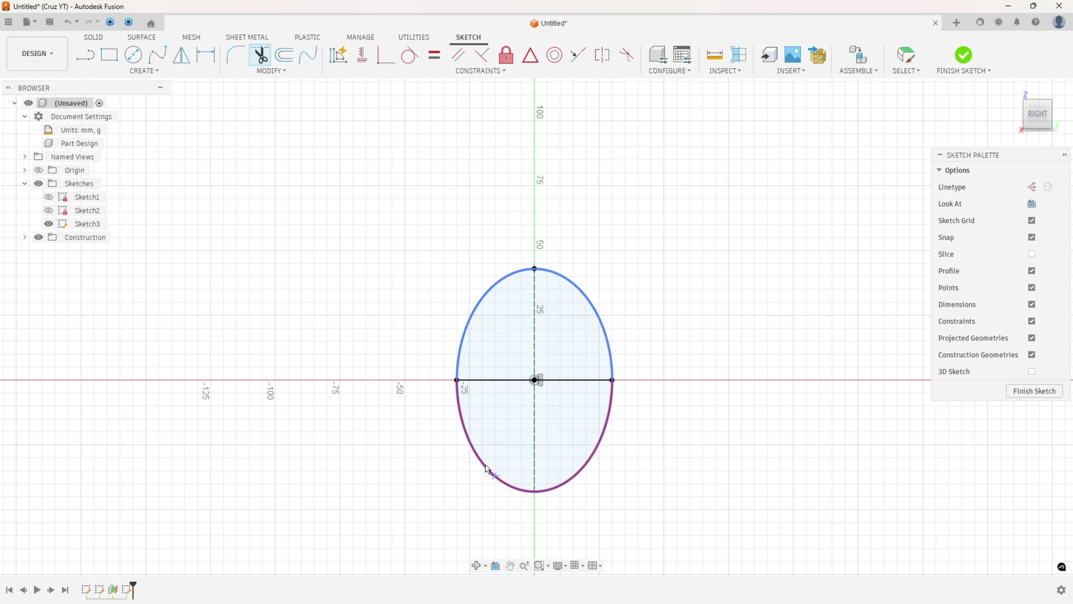
left_click(463, 481)
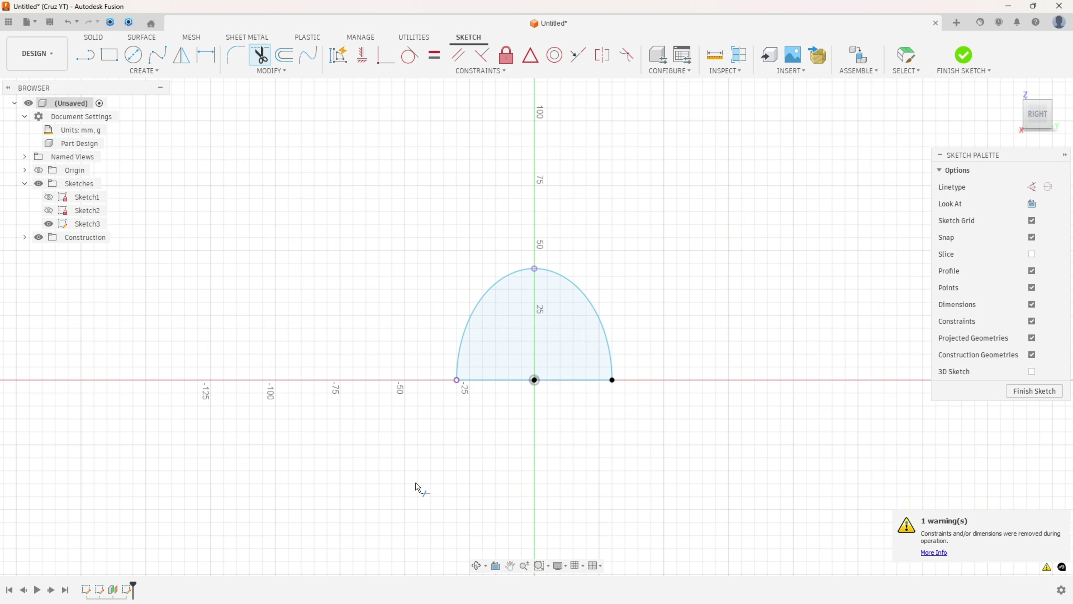
key("Escape")
Step: Constrain the top of the remaining half-ellipse coincident with the projected top point
left_click(570, 277)
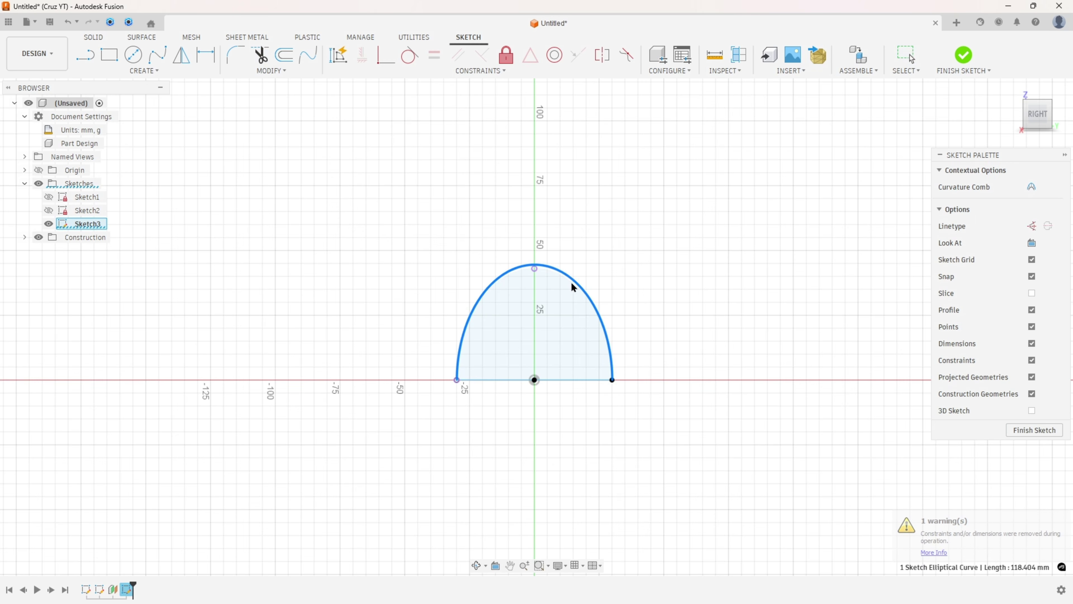
left_click(412, 138)
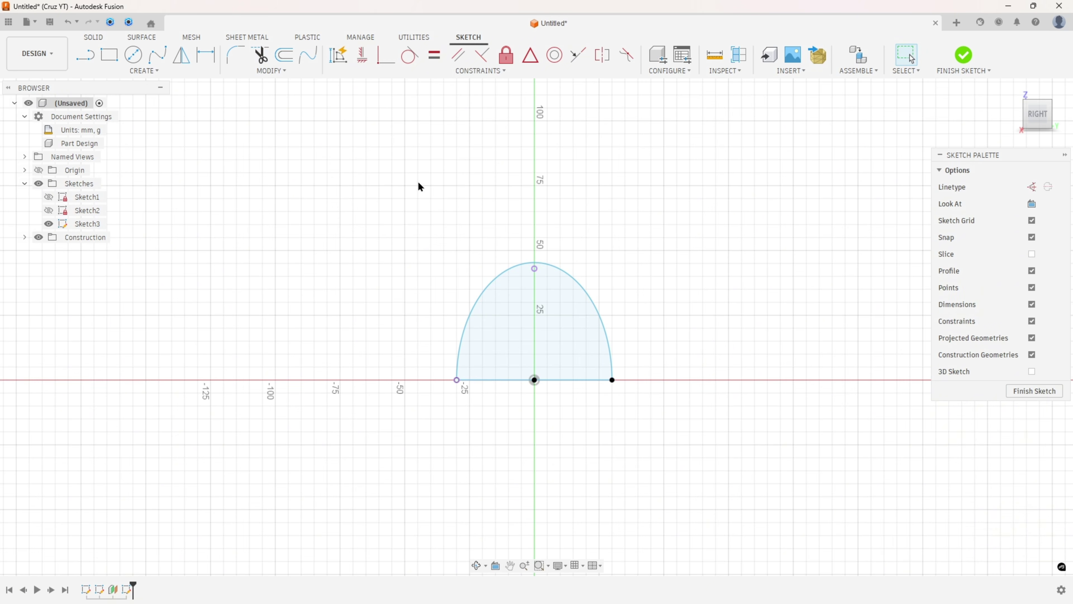
left_click(386, 59)
left_click(533, 270)
left_click(534, 269)
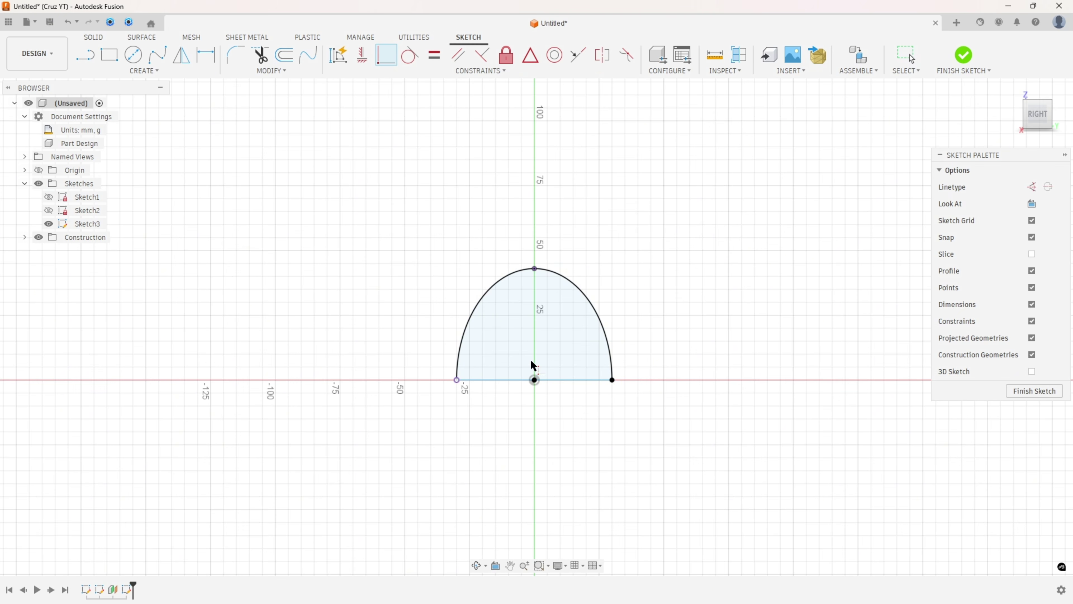
Step: Pull the baseline's loose left endpoint below the half-ellipse and make it coincident with the arc's left end to close the profile
key("Escape")
mouse_move(476, 381)
left_mouse_down()
mouse_move(479, 431)
mouse_move(479, 417)
left_mouse_up()
left_click(385, 55)
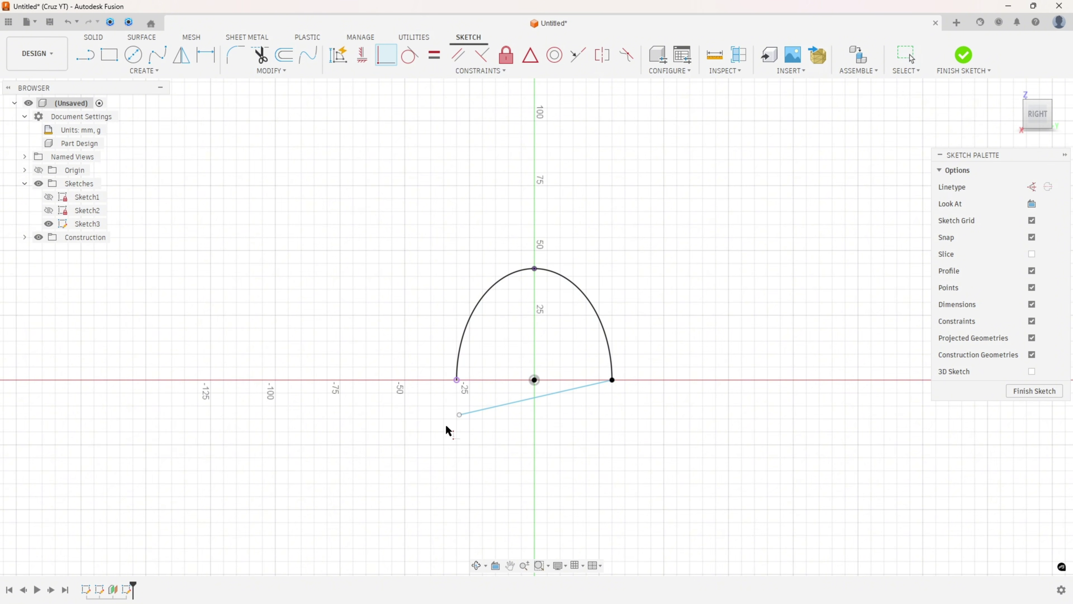
left_click(459, 414)
left_click(457, 380)
key("Escape")
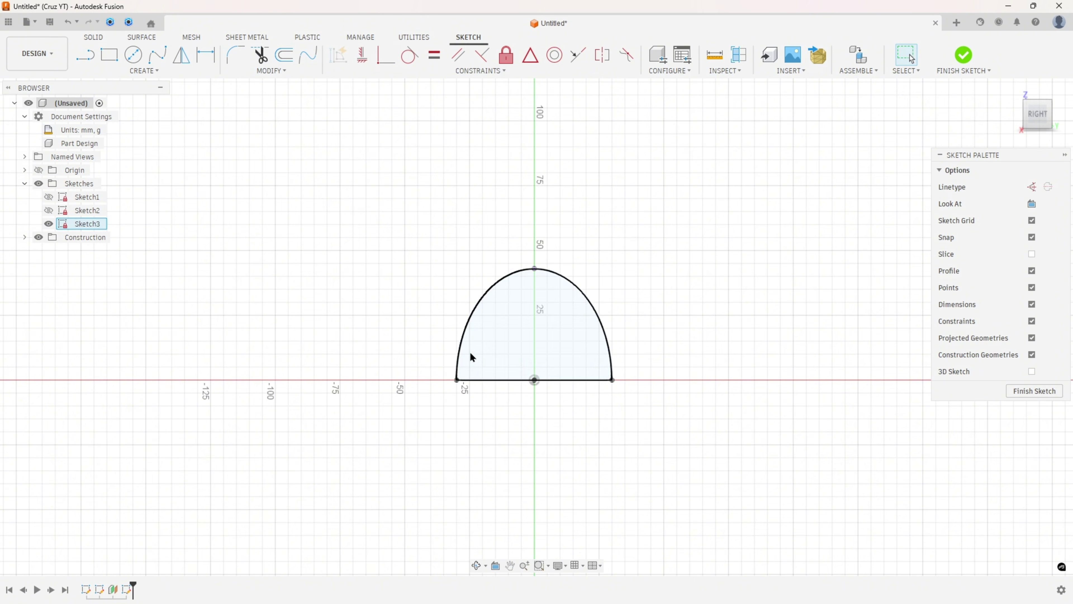
left_click(461, 351)
key("Escape")
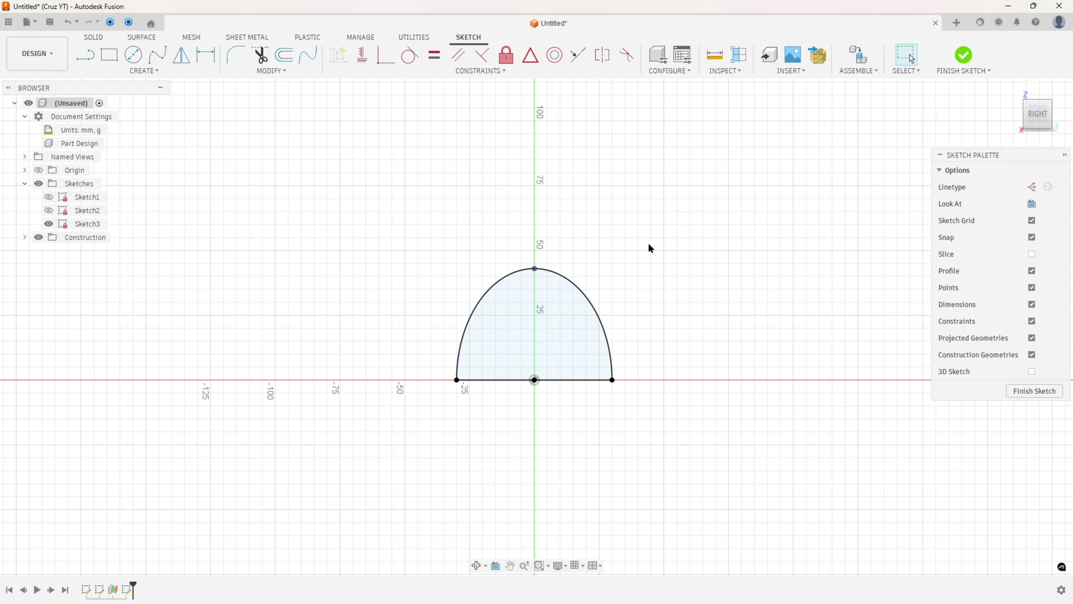
Step: Finish the half-ellipse sketch and show Sketch1 and Sketch2 together with it
left_click(964, 60)
left_click(48, 210)
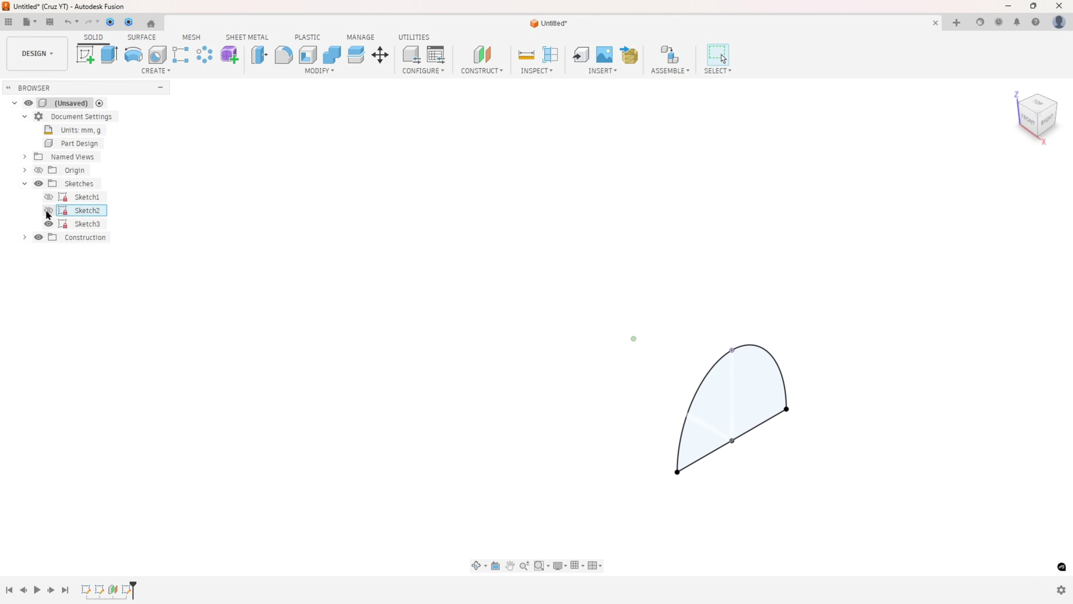
left_click(48, 196)
scroll(762, 261, "down", 5)
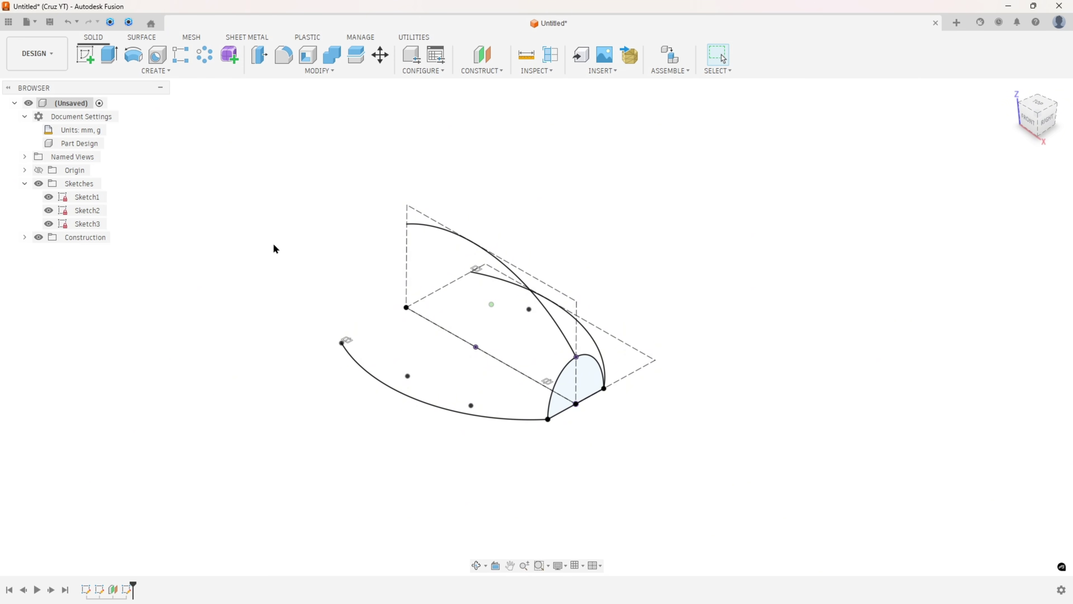
Step: Create a surface Patch over the closed half-ellipse profile at the small end
left_click(144, 37)
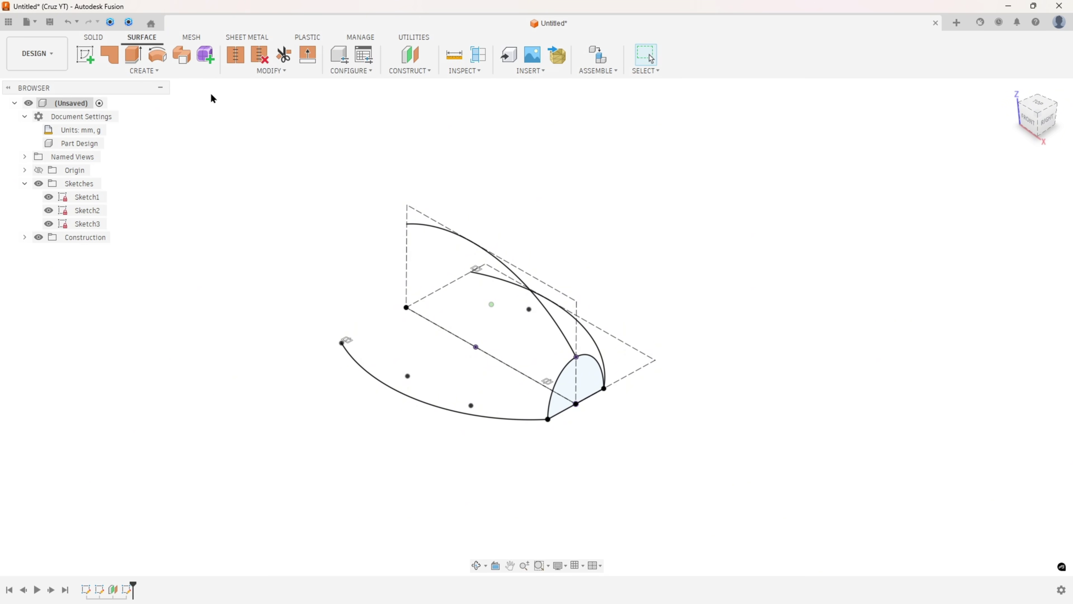
left_click(113, 53)
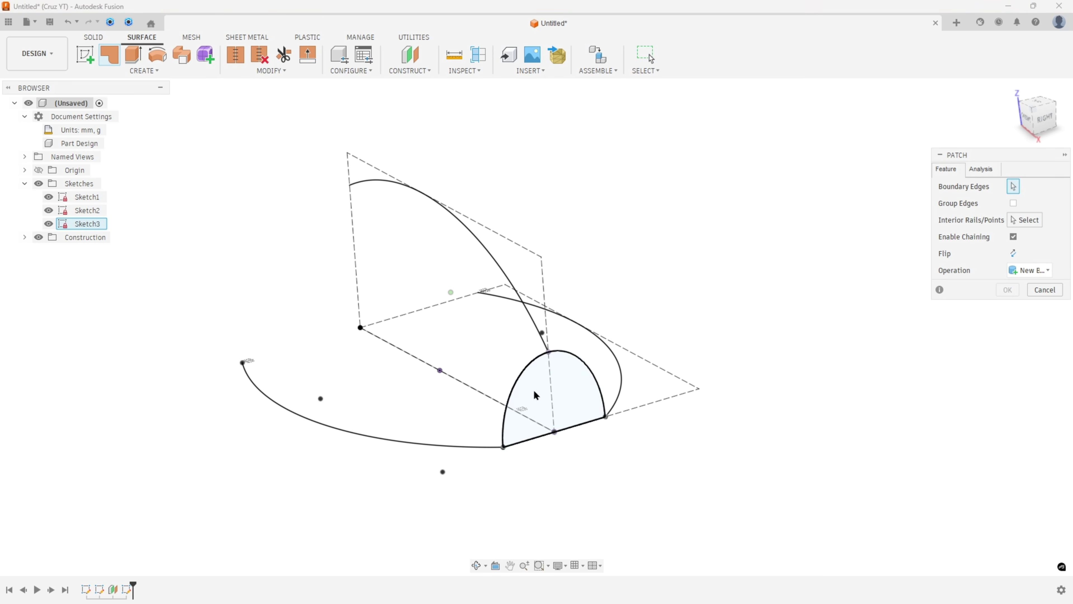
left_click(538, 392)
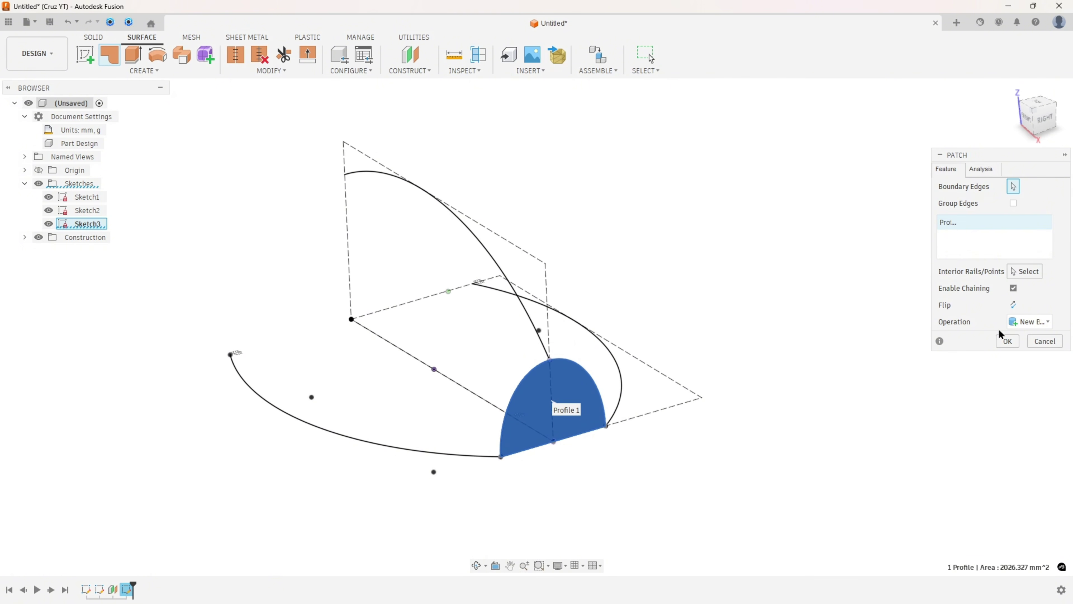
left_click(1009, 342)
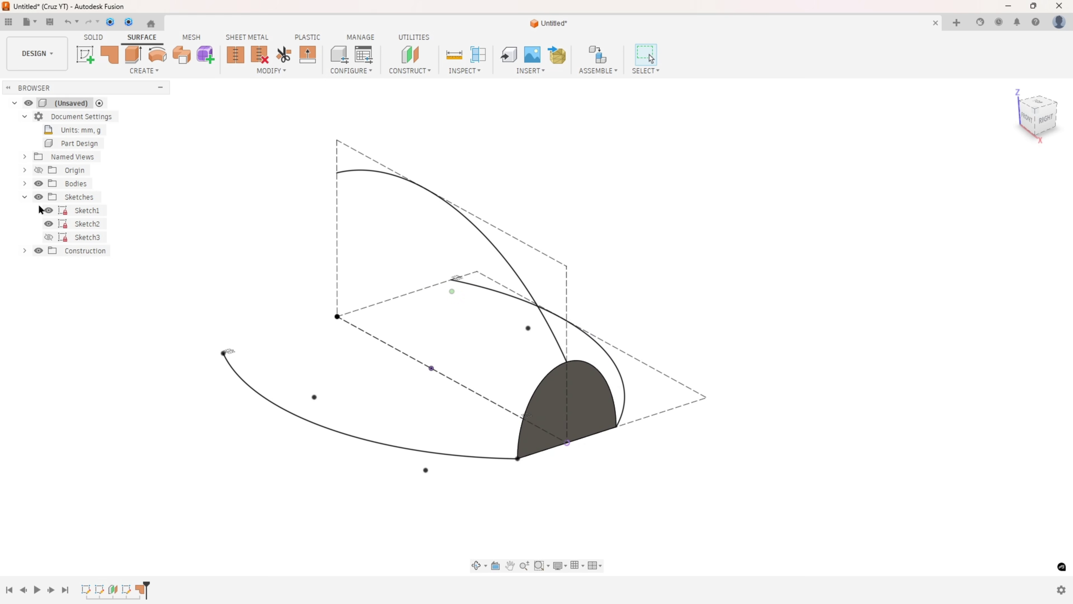
Step: Hide the patch surface Body1 and show Sketch3 again
left_click(25, 183)
left_click(49, 197)
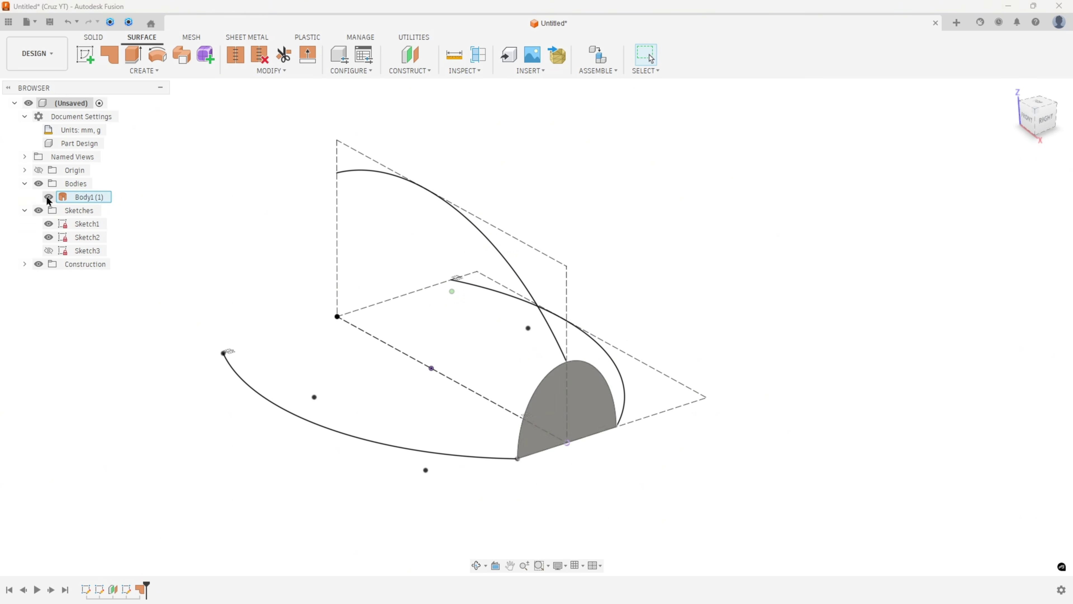
left_click(49, 251)
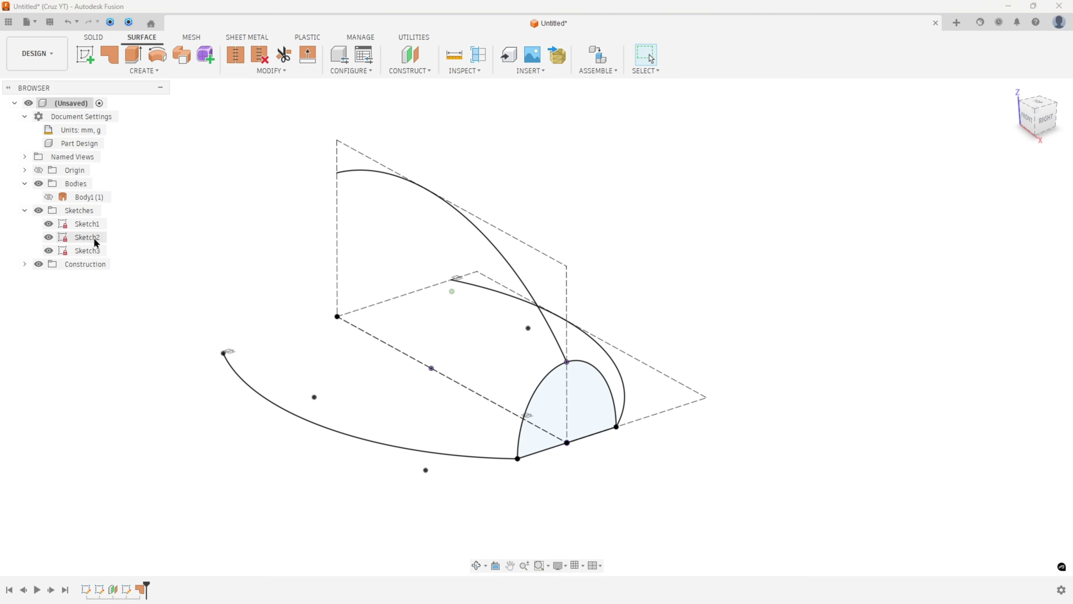
Step: Loft a new surface body through one side curve, the top curve and the opposite side curve, using the half-ellipse arc as a rail
left_click(145, 71)
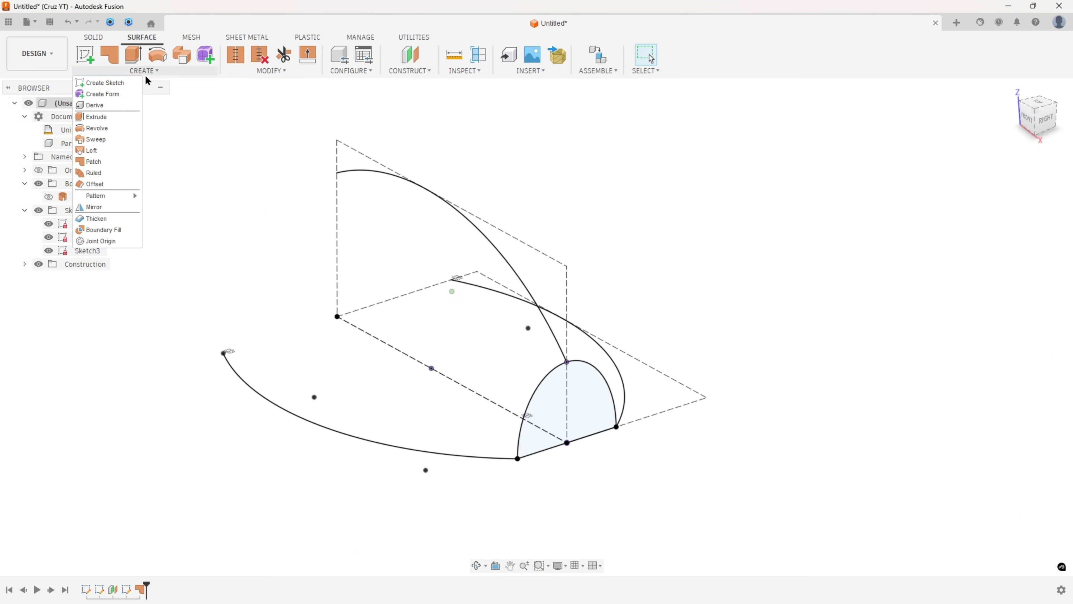
left_click(100, 136)
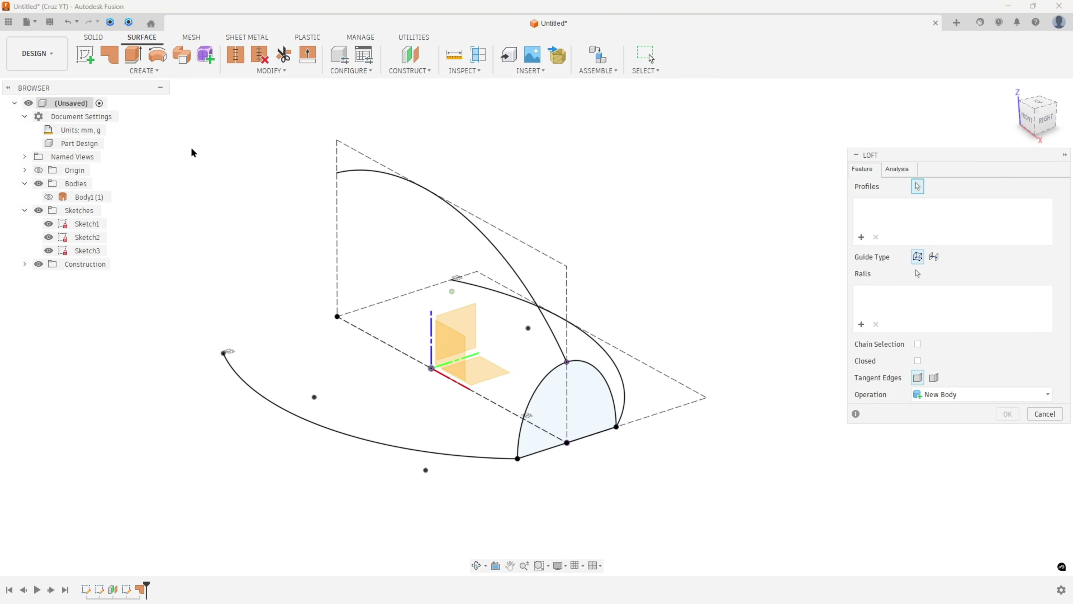
left_click(309, 418)
left_click(478, 244)
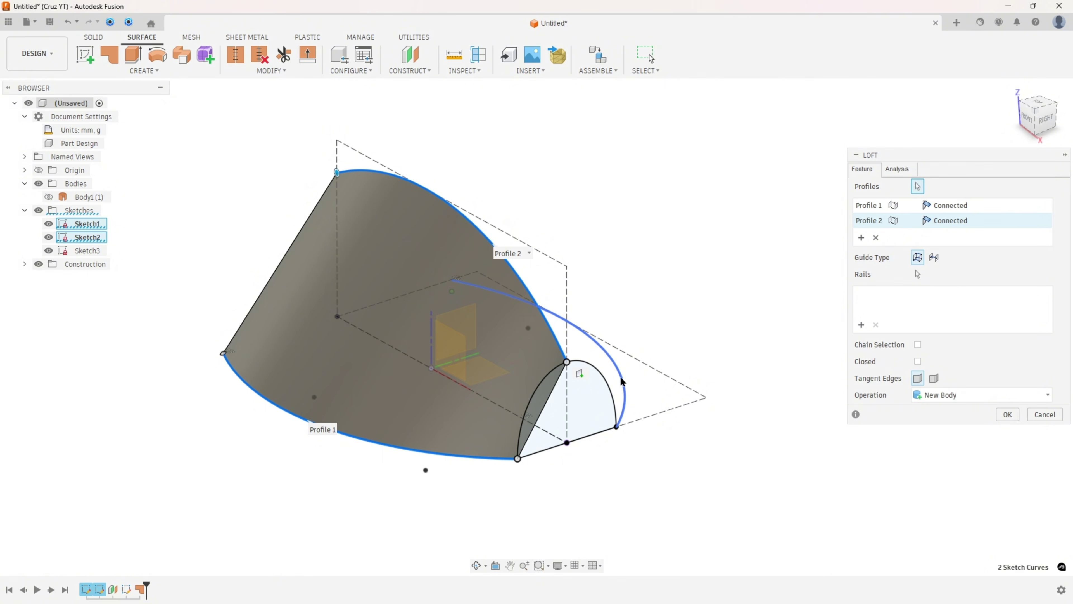
left_click(622, 381)
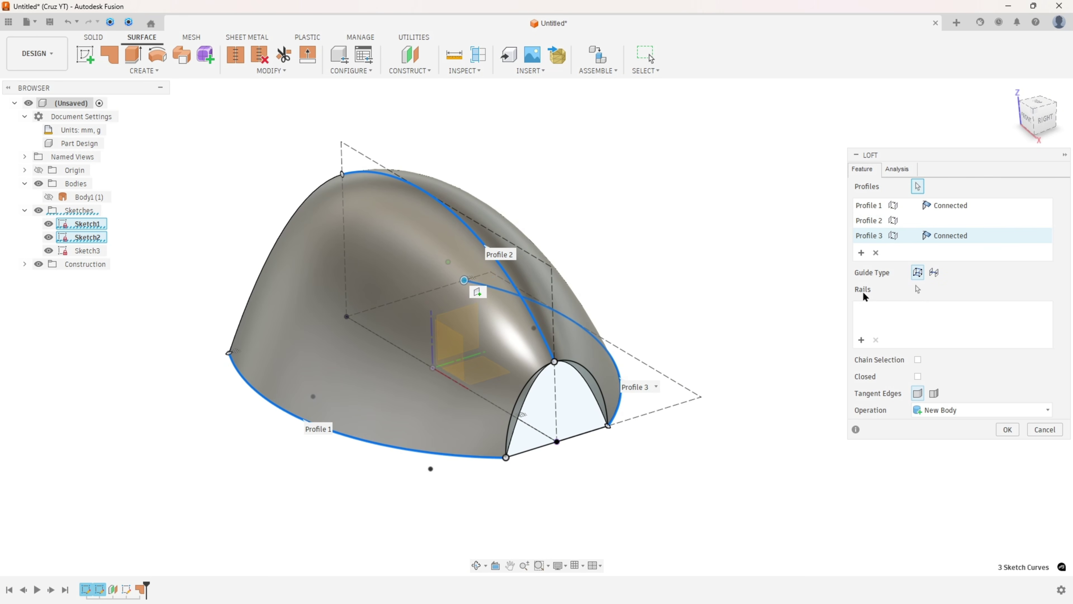
left_click(918, 289)
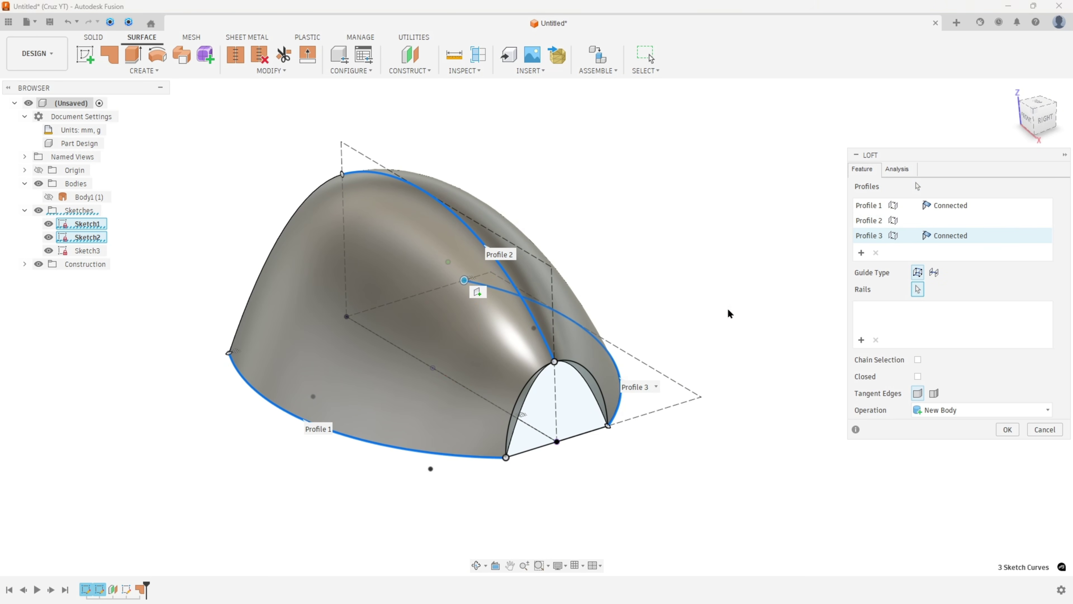
scroll(622, 316, "up", 3)
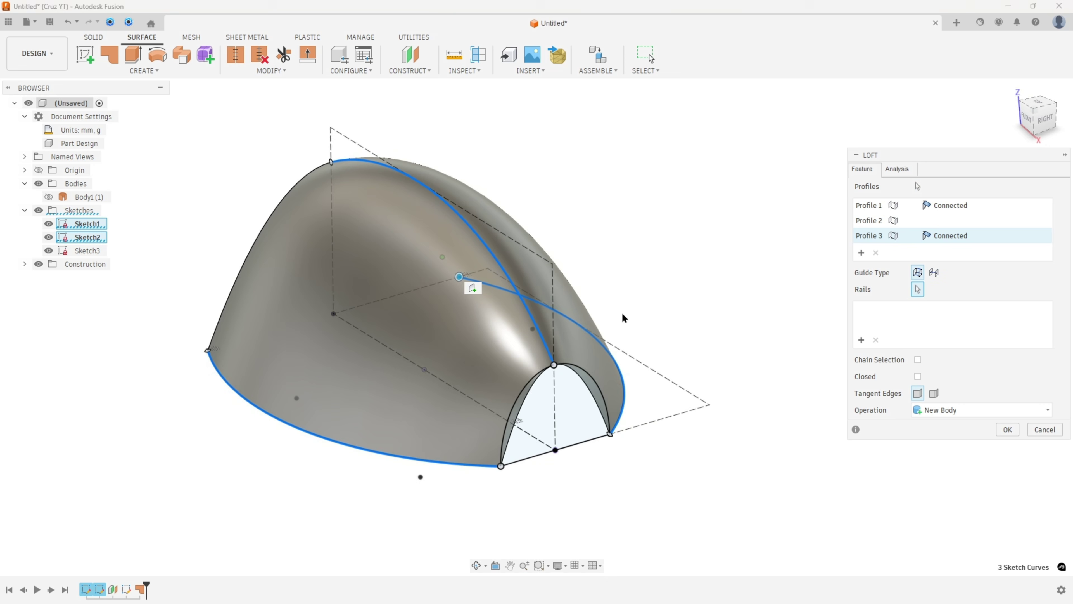
left_click(578, 378)
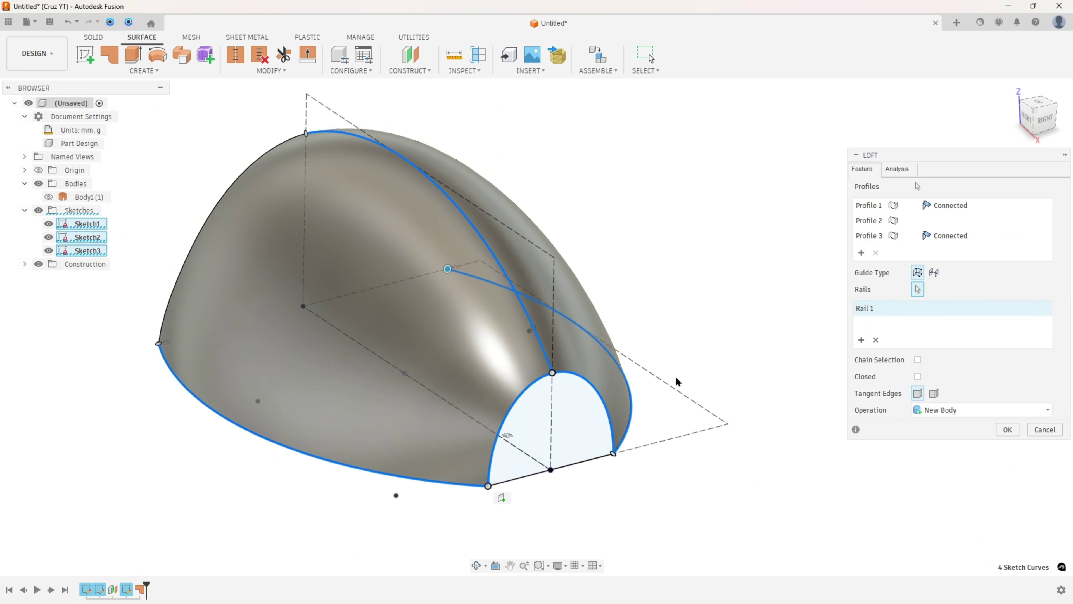
scroll(545, 334, "down", 1)
left_click(1008, 430)
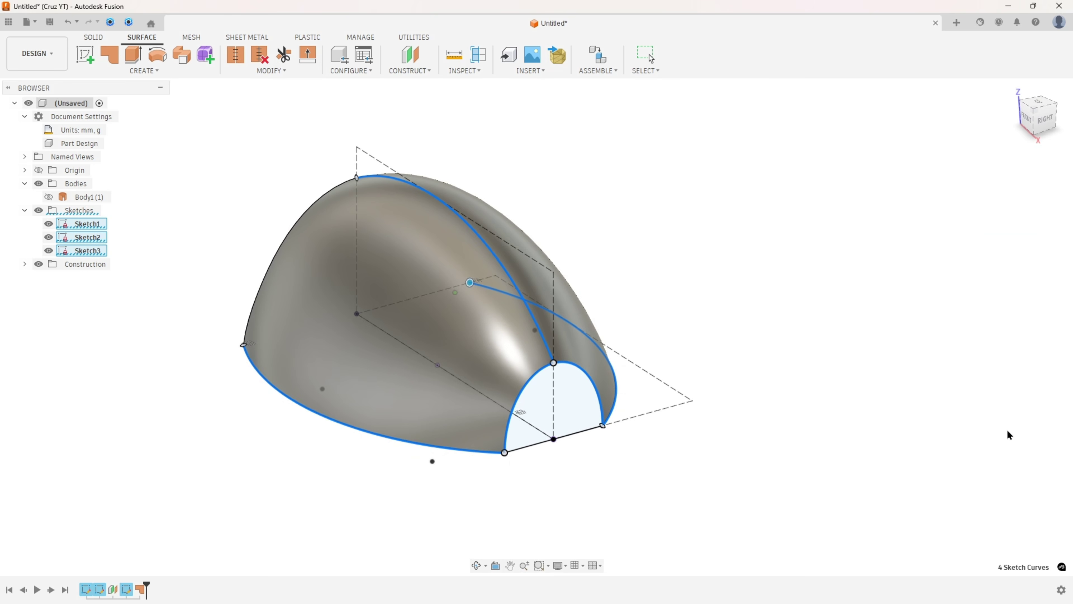
Step: Show the patch surface and stitch it to the lofted surface as a new body with 0.10 mm tolerance
left_click(48, 196)
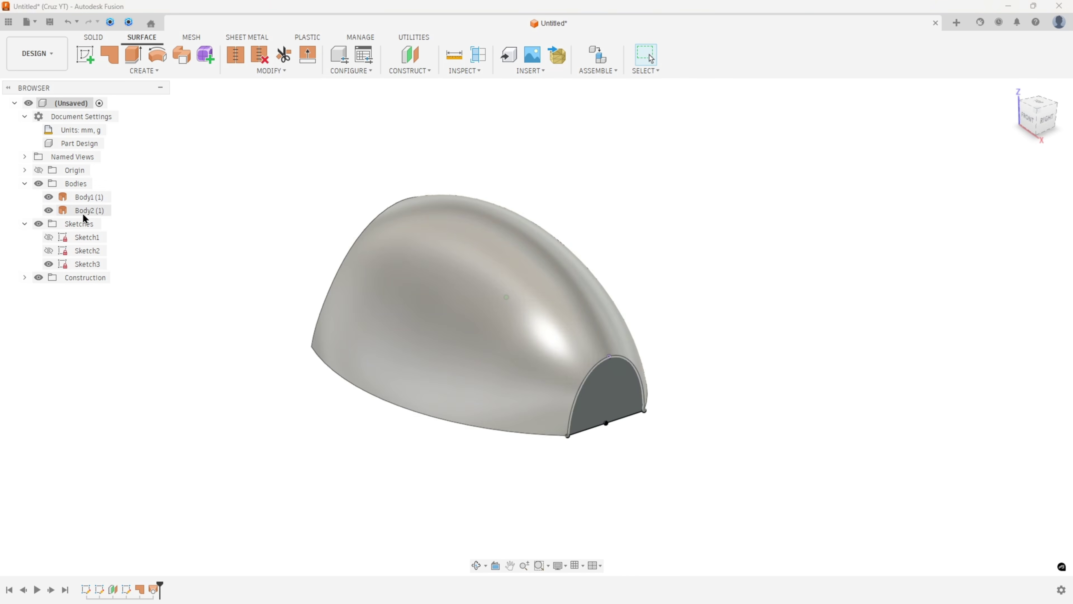
middle_click_drag(279, 181, 280, 193)
middle_click_drag(431, 235, 275, 191, "shift")
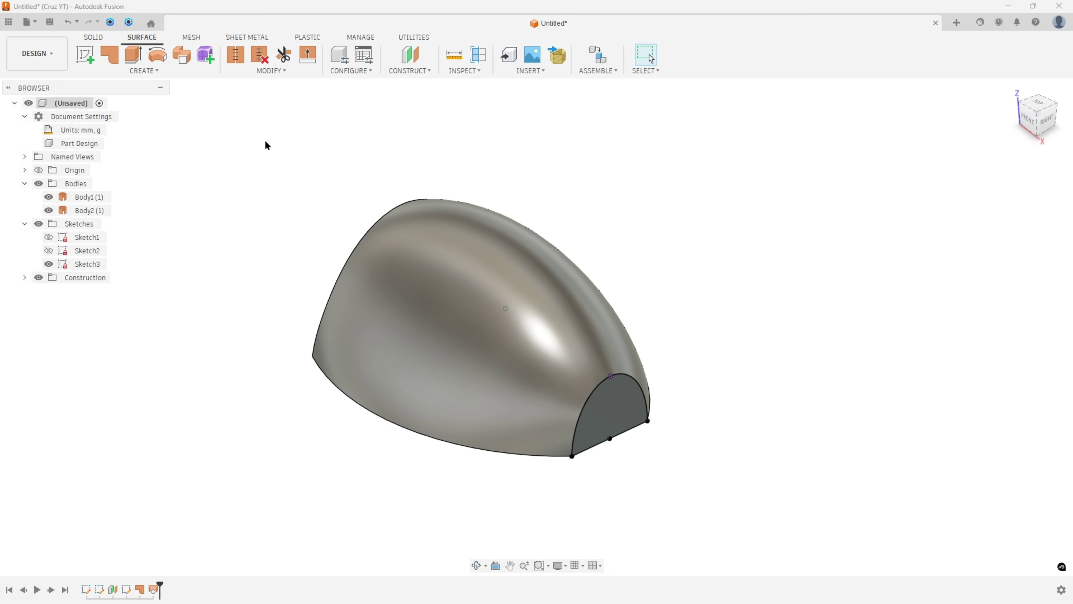
left_click(238, 61)
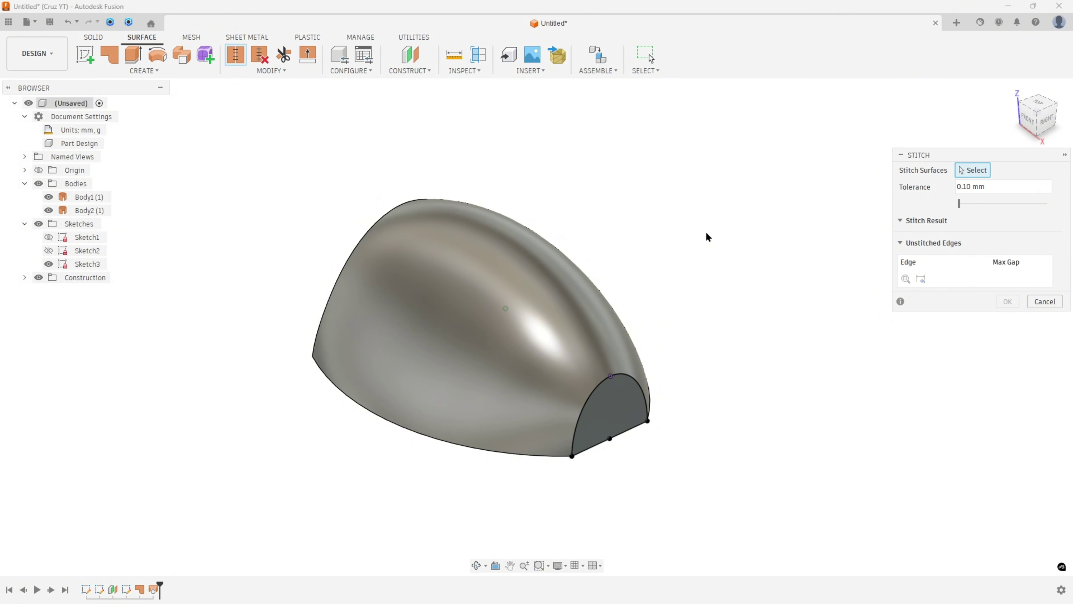
scroll(707, 235, "up", 2)
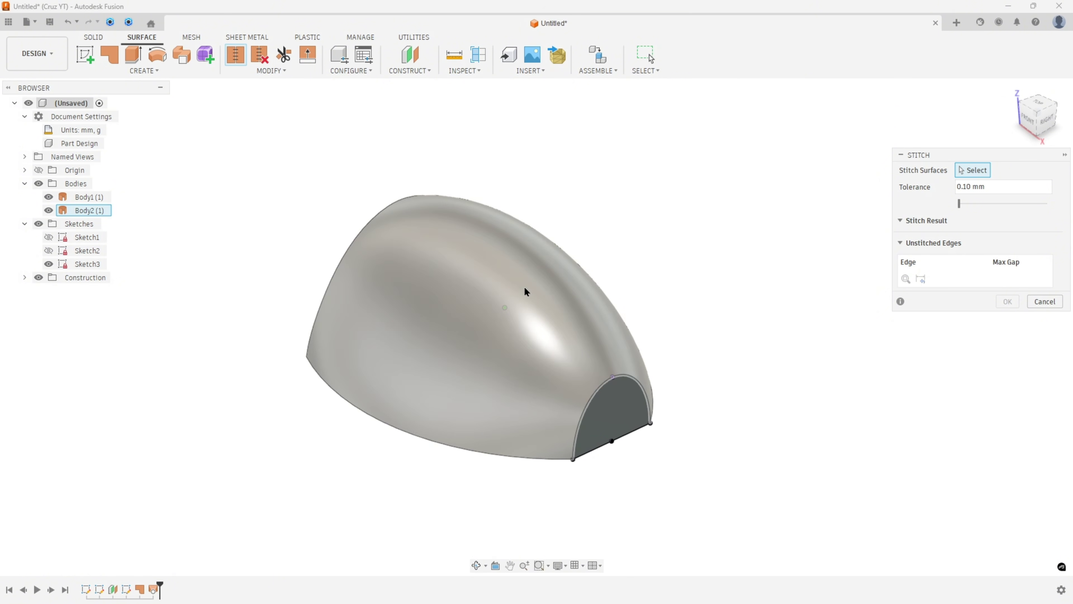
left_click(523, 294)
left_click(615, 416)
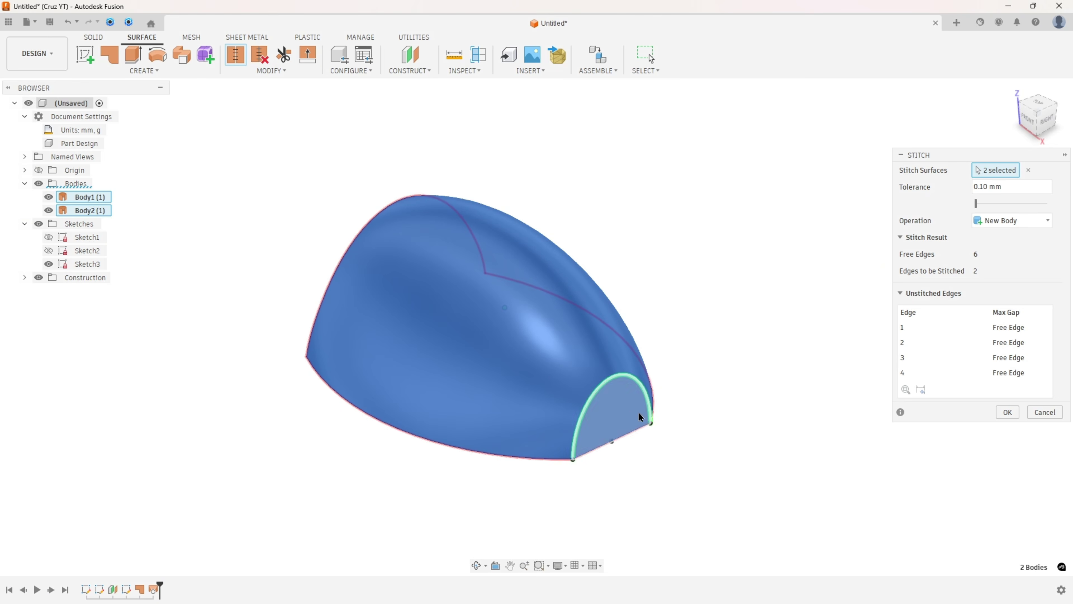
left_click(1008, 412)
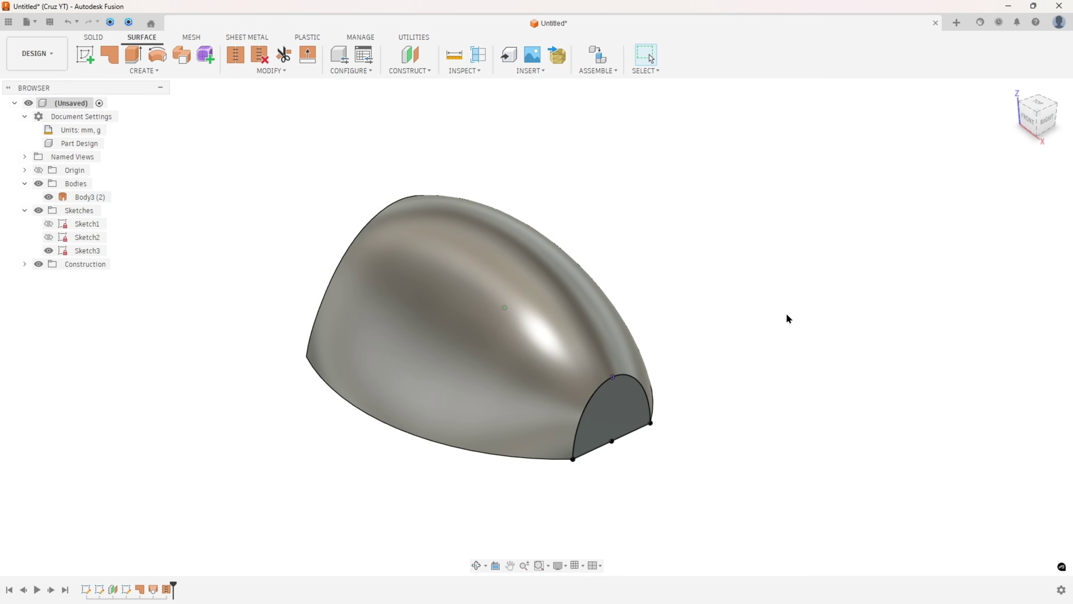
Step: Hide Sketch3, then switch to Draw 116_1.pdf and trace the large-end cutout curve in red on the side view
left_click(49, 251)
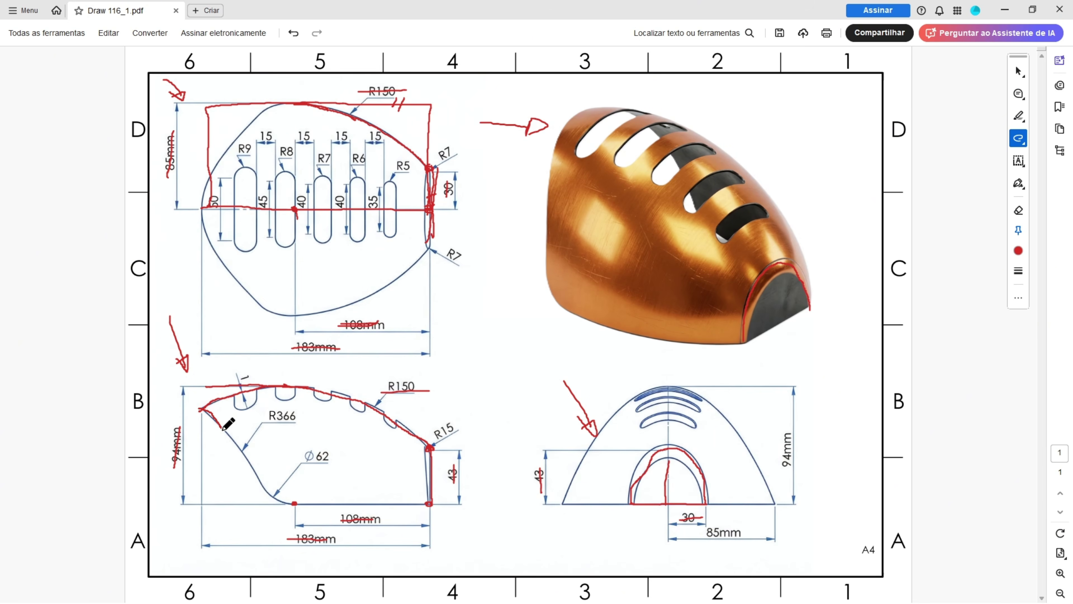
left_click_drag(290, 505, 294, 506)
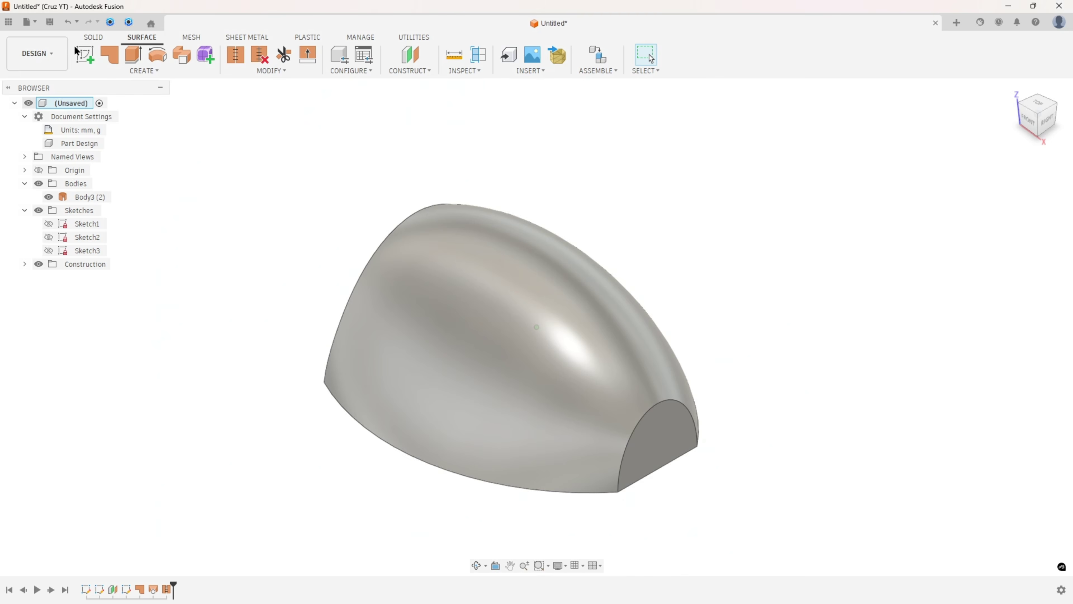
Step: Back in Fusion, start a sketch on the front plane, project the entire stitched body into it and hide the body
left_click(85, 55)
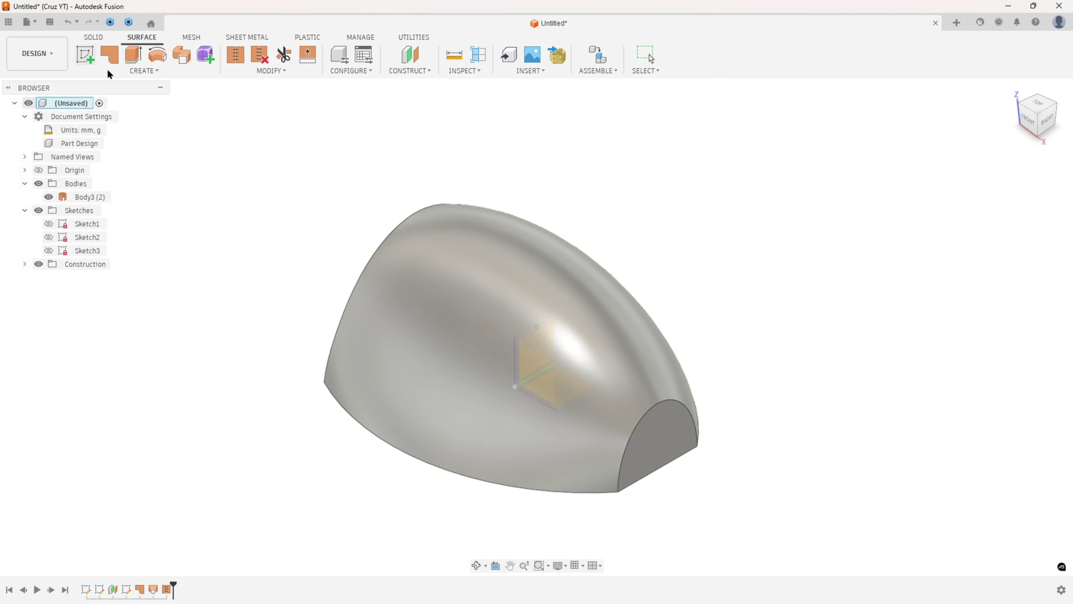
left_click(434, 305)
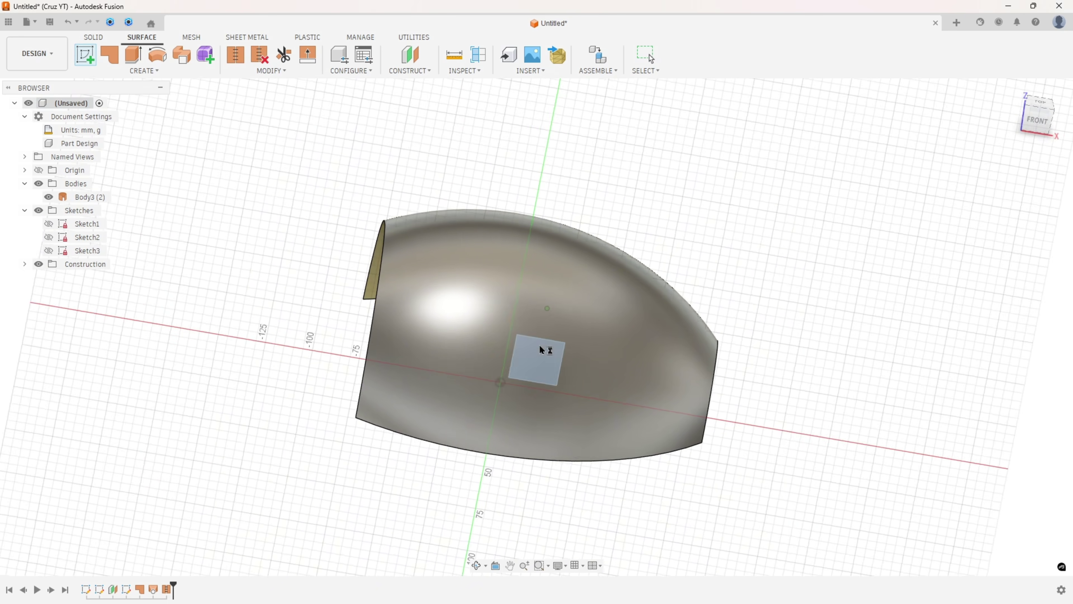
left_click(146, 71)
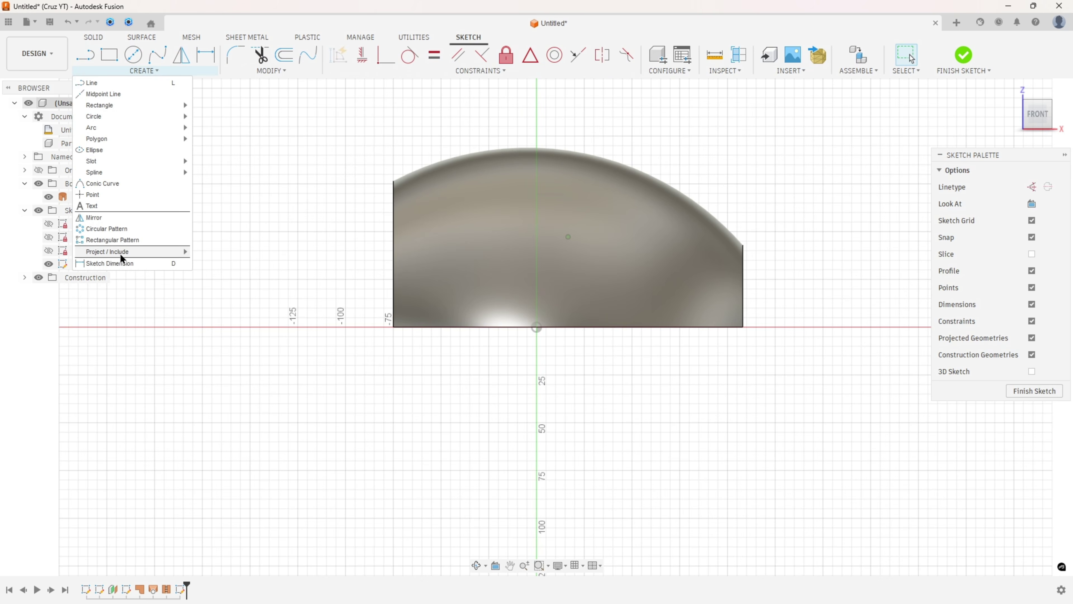
mouse_move(126, 257)
left_click(210, 252)
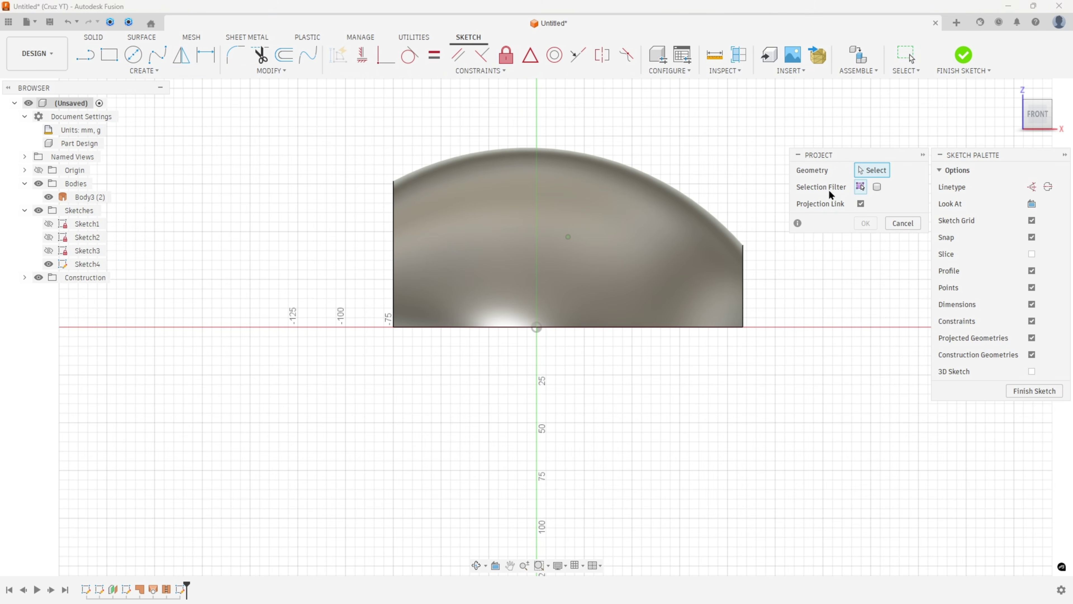
left_click(878, 187)
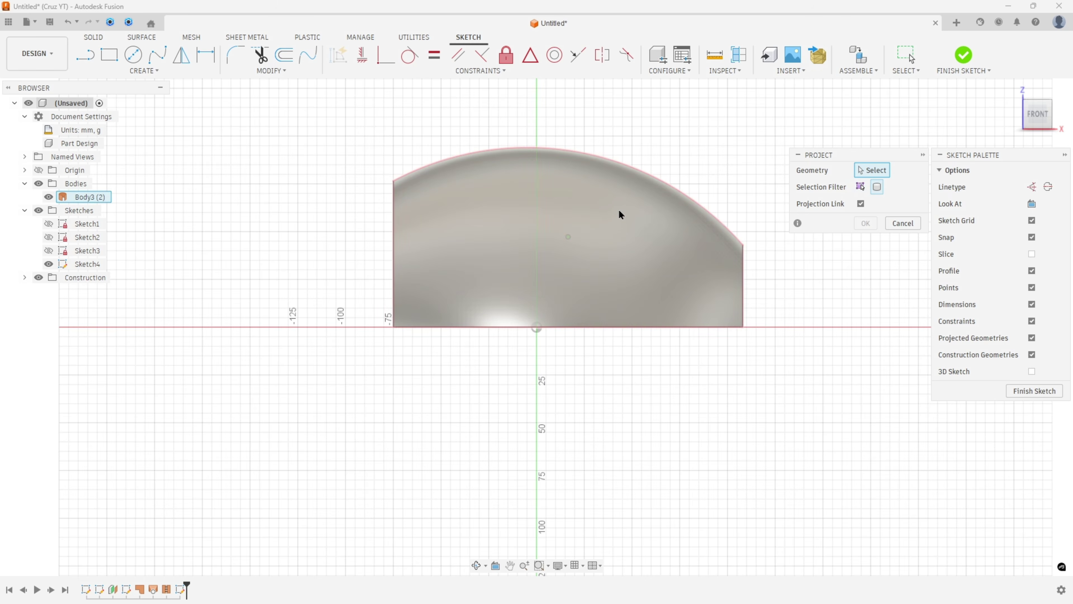
left_click(632, 219)
left_click(865, 223)
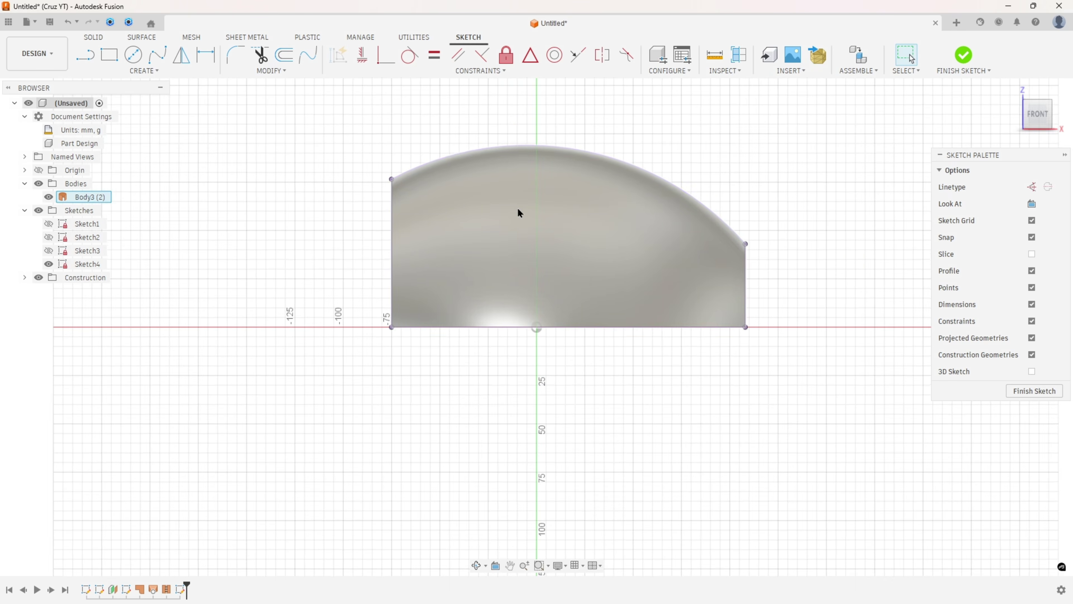
left_click(49, 196)
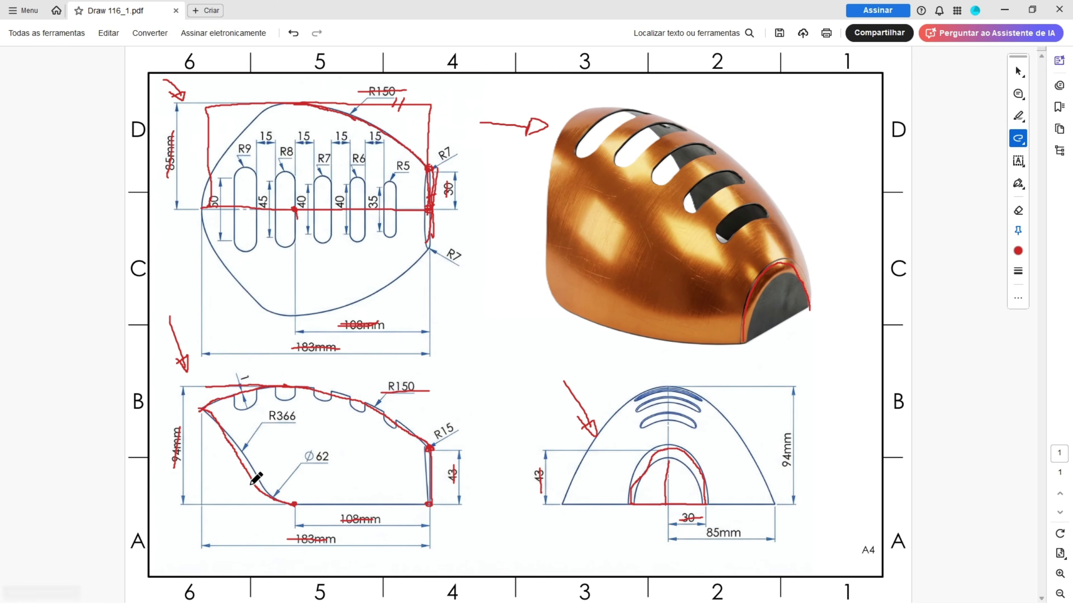
Step: In Draw 116_1.pdf, trace the Ø62 arc of the side view in red and mark the R366 curve
left_click_drag(251, 484, 294, 504)
left_click_drag(230, 464, 248, 445)
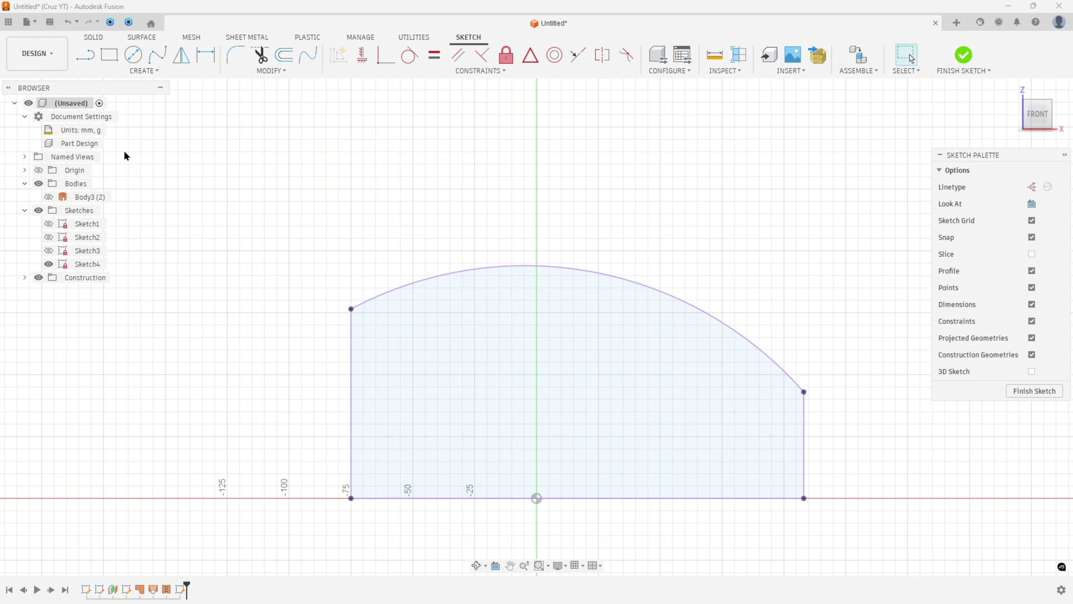
Step: Draw two connected 3-point arcs from the origin to the upper-left corner of the projected outline, meeting inside the profile
left_click(146, 71)
mouse_move(125, 128)
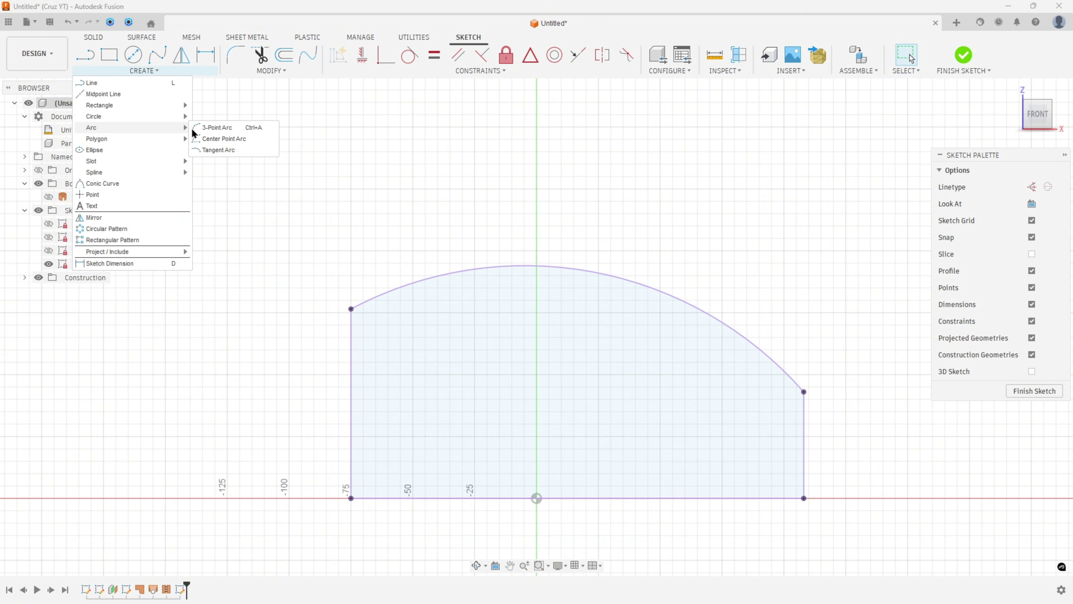
left_click(205, 128)
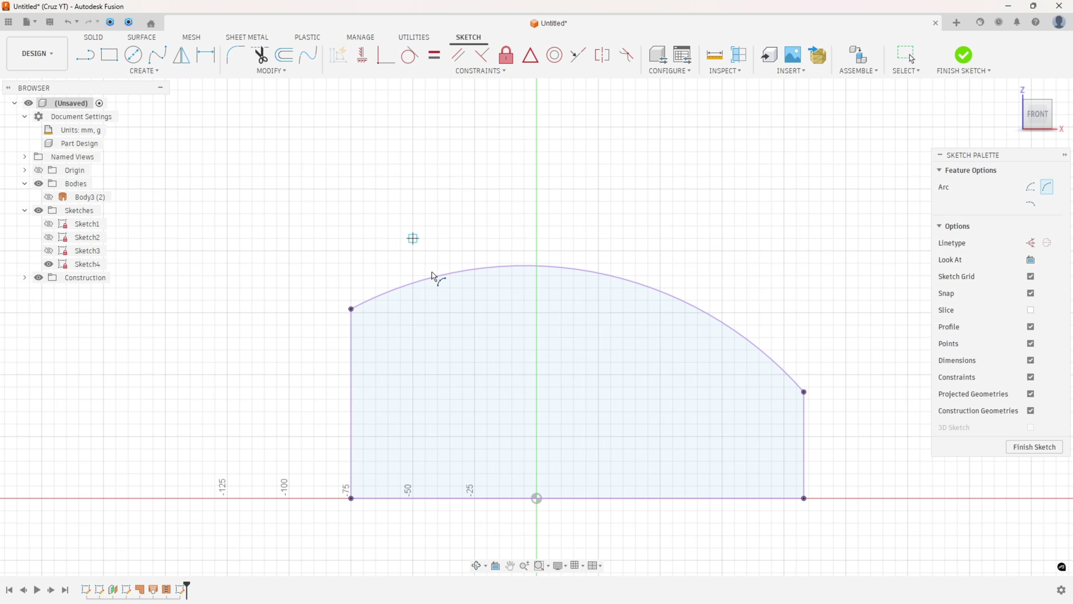
left_click(536, 498)
left_click(475, 449)
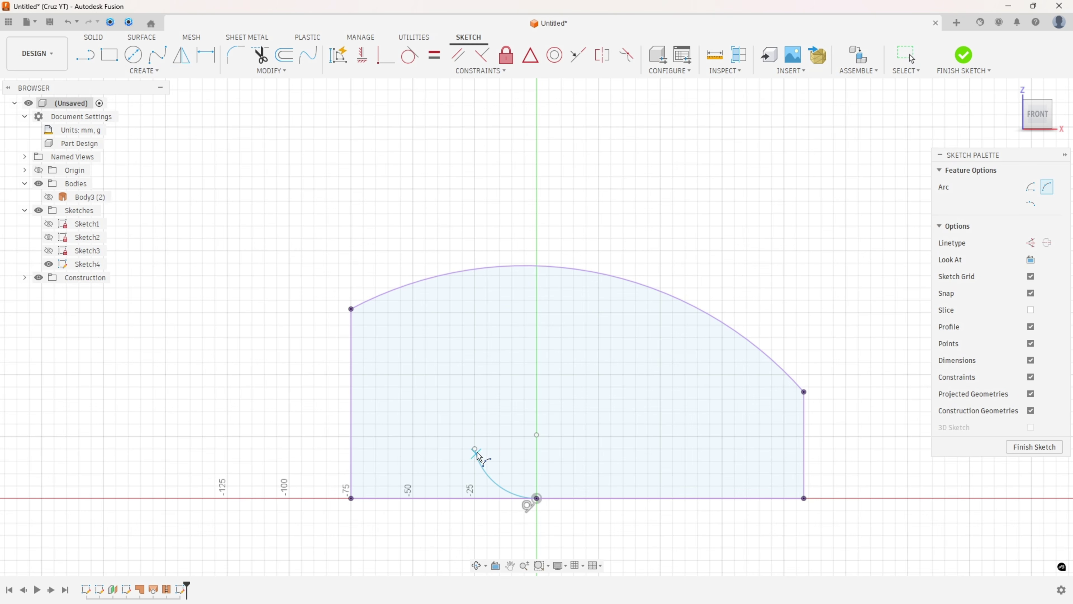
left_click(351, 309)
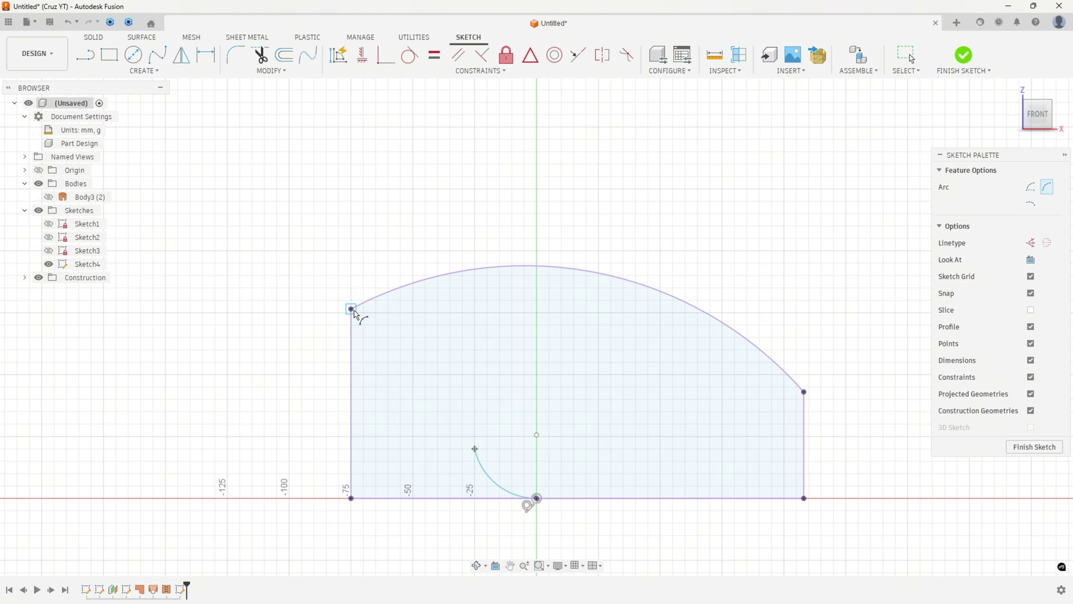
left_click(391, 338)
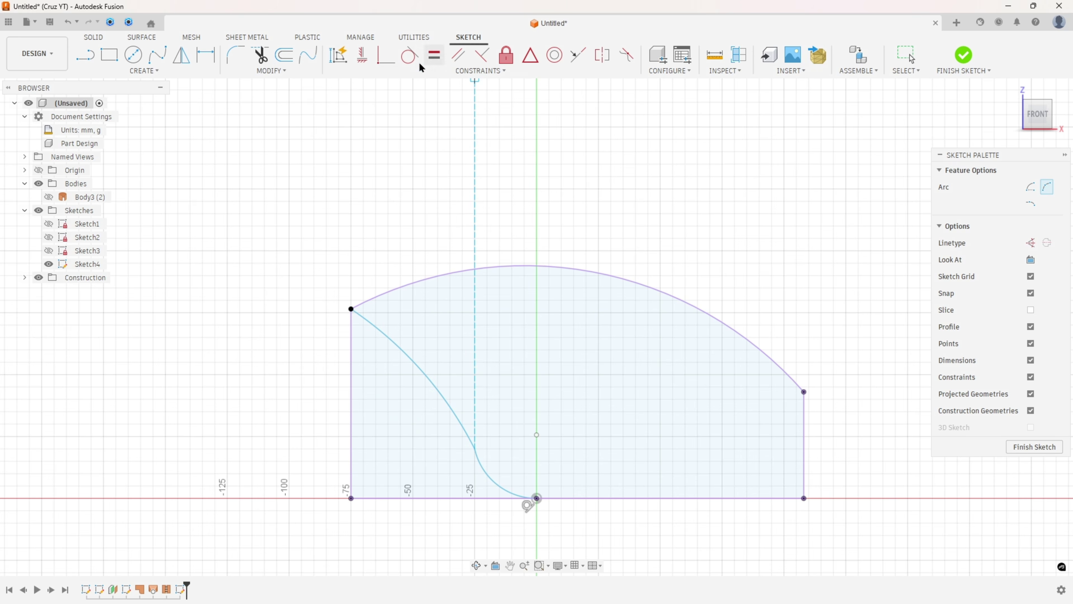
Step: Make the two cutout arcs tangent to each other
left_click(409, 55)
left_click(439, 395)
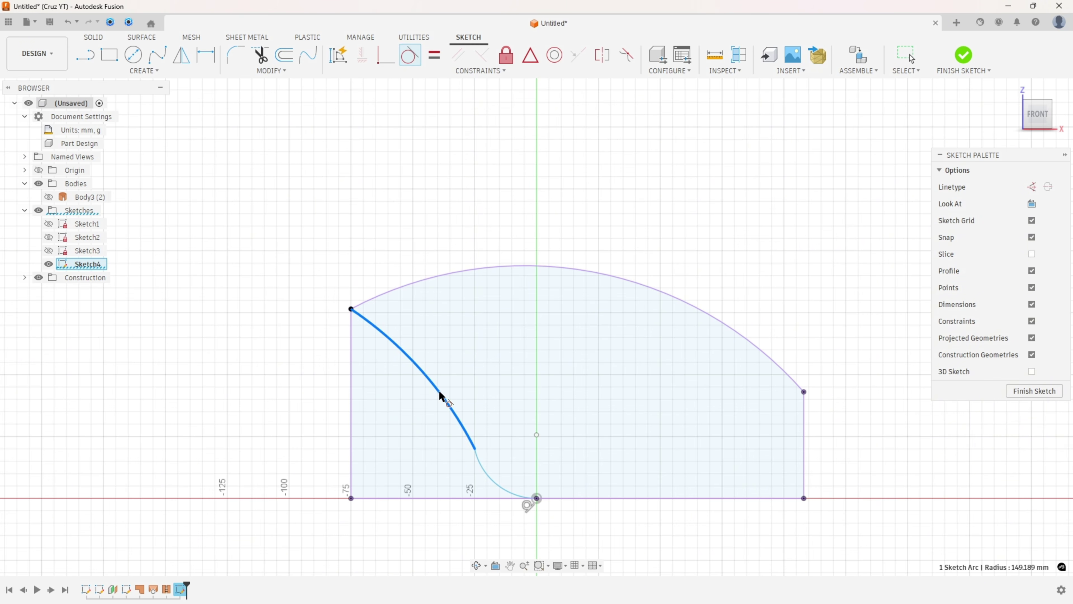
left_click(481, 468)
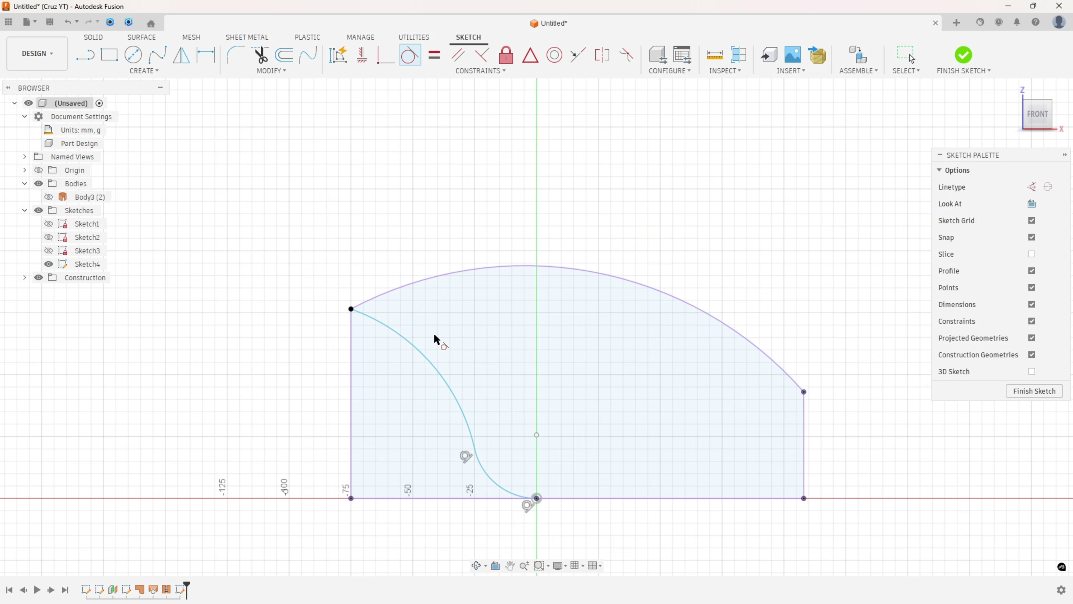
Step: Dimension the lower arc's radius as 31 mm and the upper arc's radius as 366 mm, then finish the sketch
left_click(205, 55)
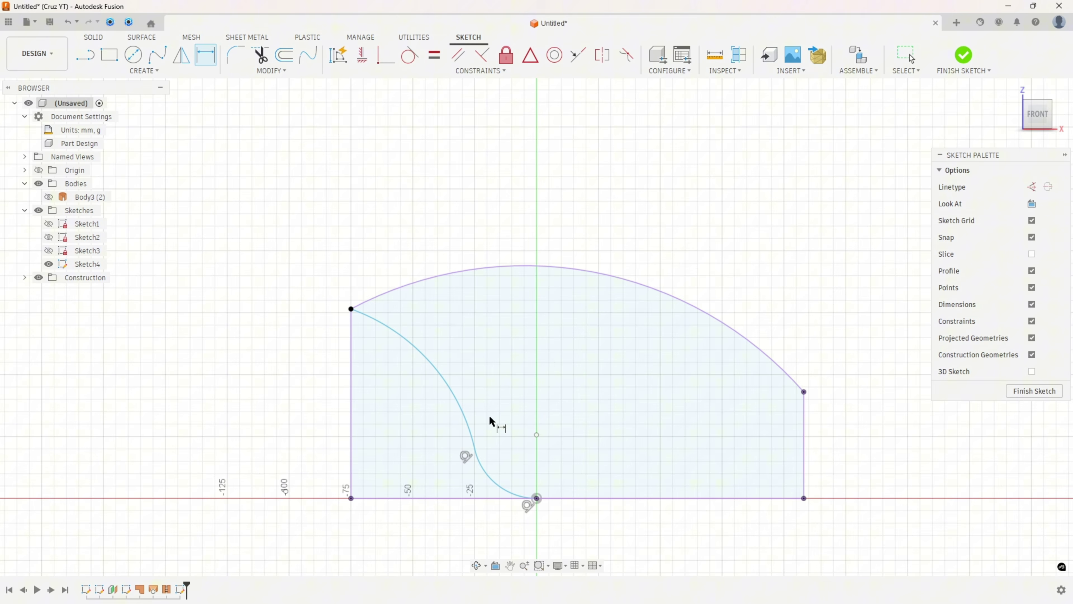
left_click(489, 484)
left_click(509, 456)
type("31")
key("Return")
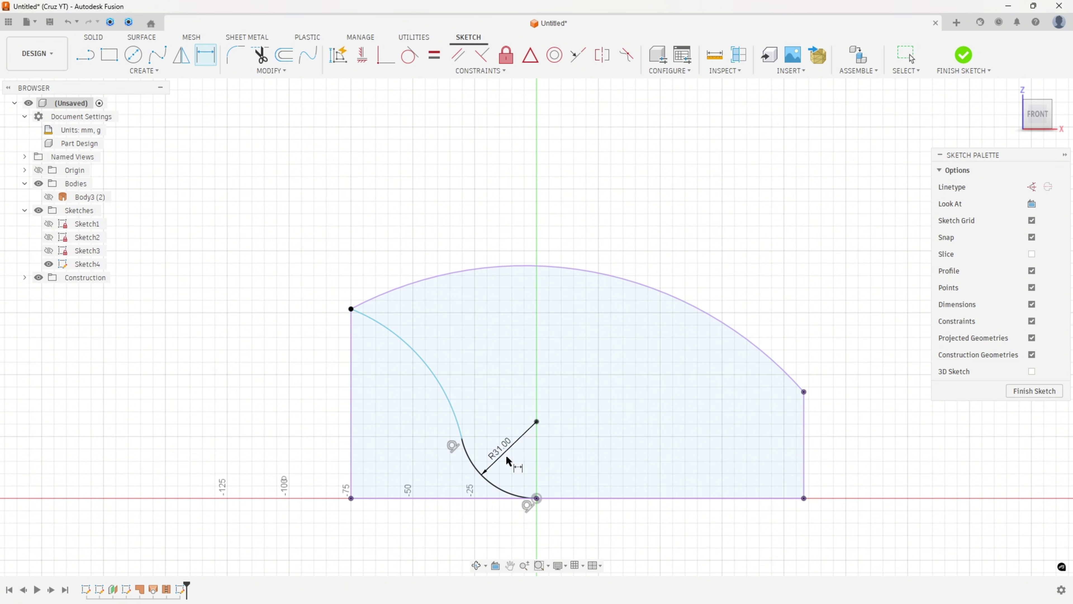
left_click(431, 379)
left_click(479, 343)
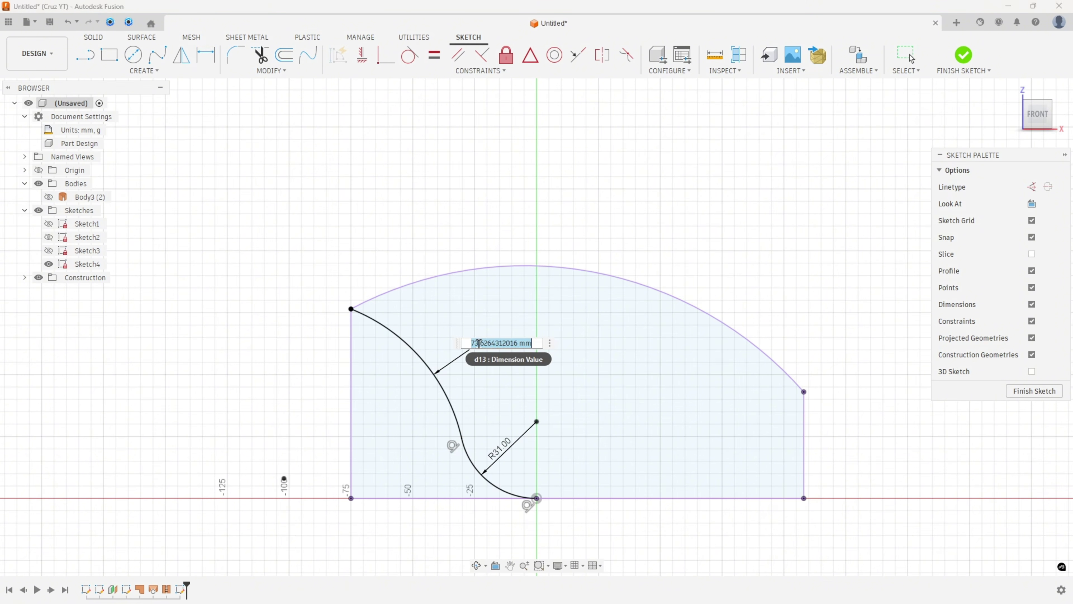
type("366")
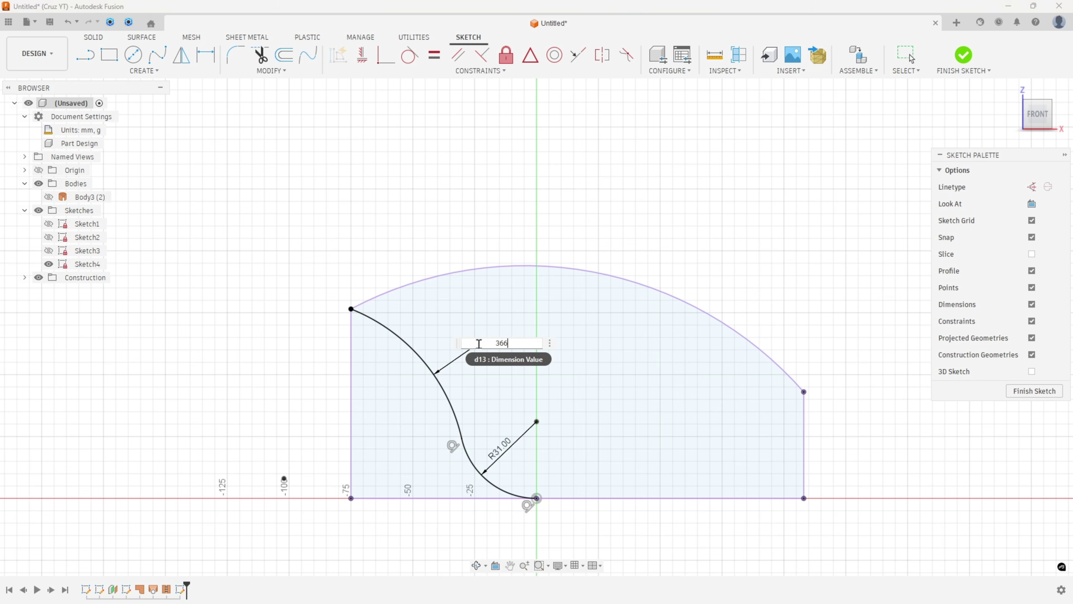
key("Return")
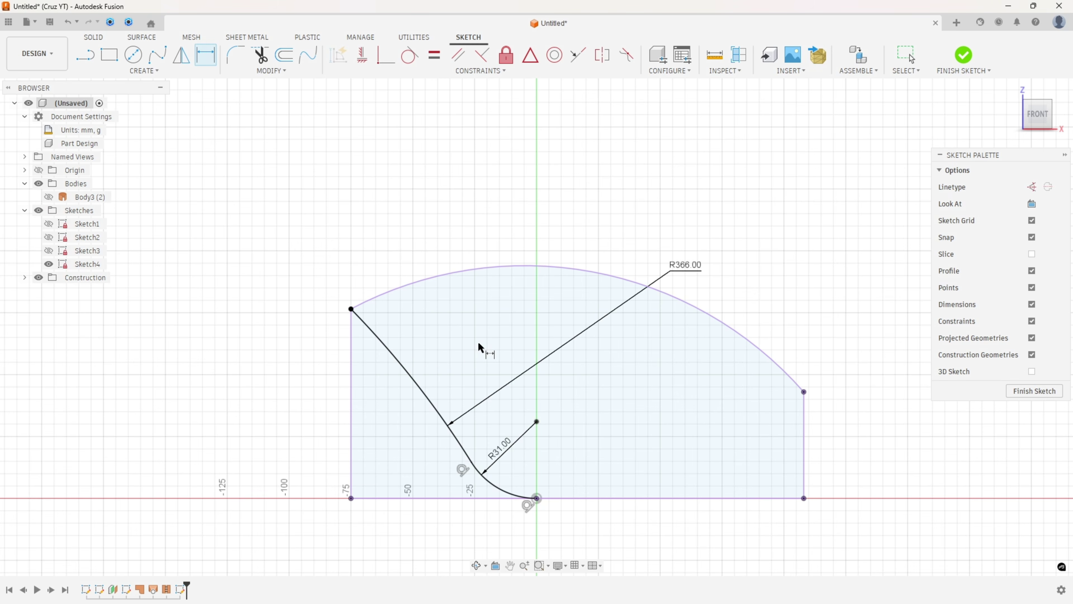
left_click(964, 56)
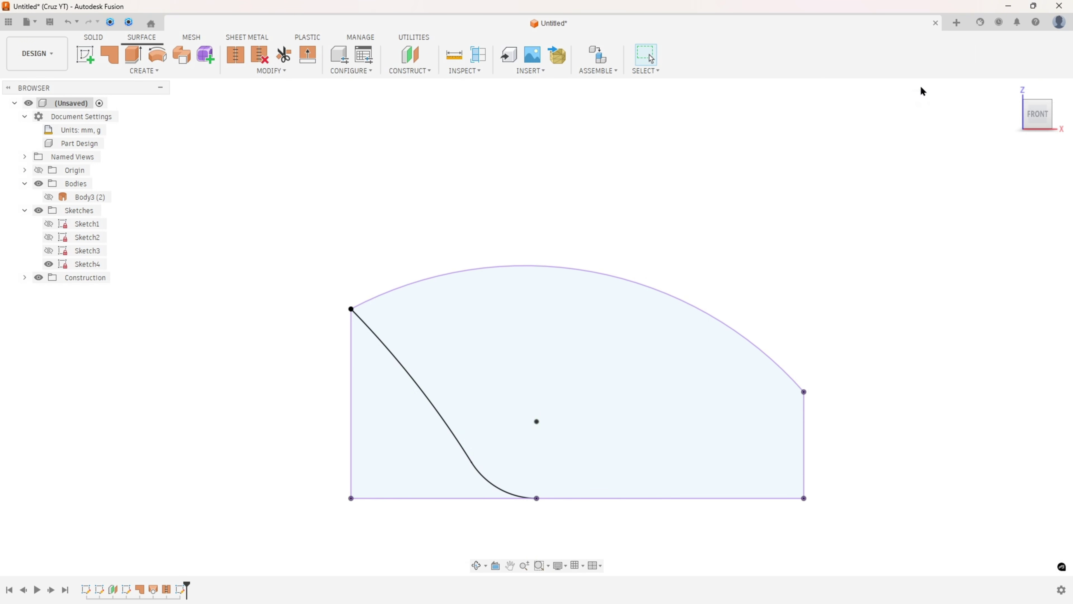
Step: Show the stitched body and trim it with the R366/R31 curve chain, removing the surface portion at the large open end
left_click(49, 197)
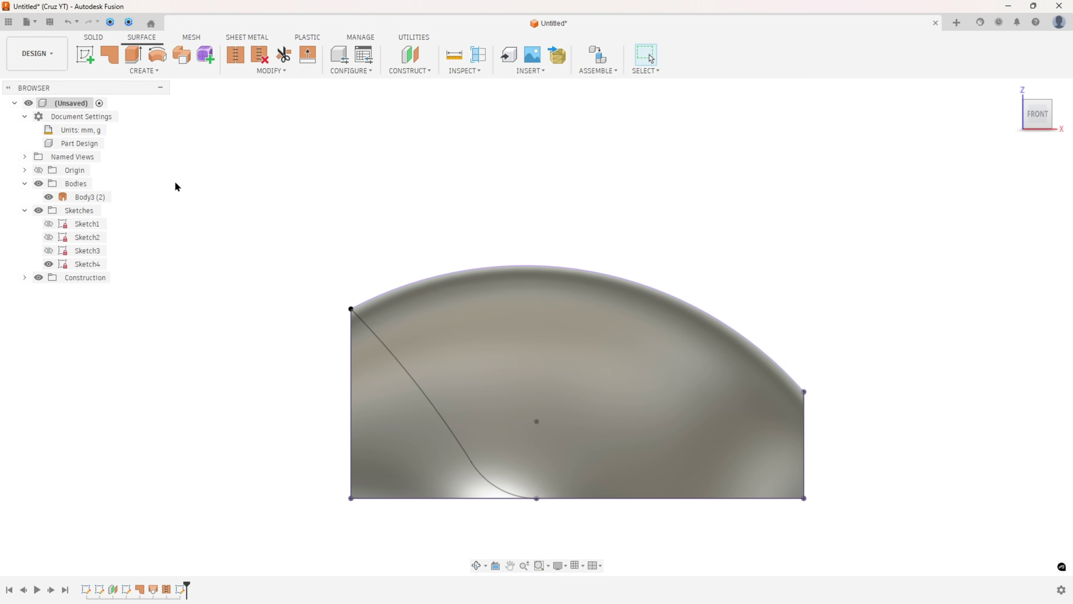
left_click(284, 56)
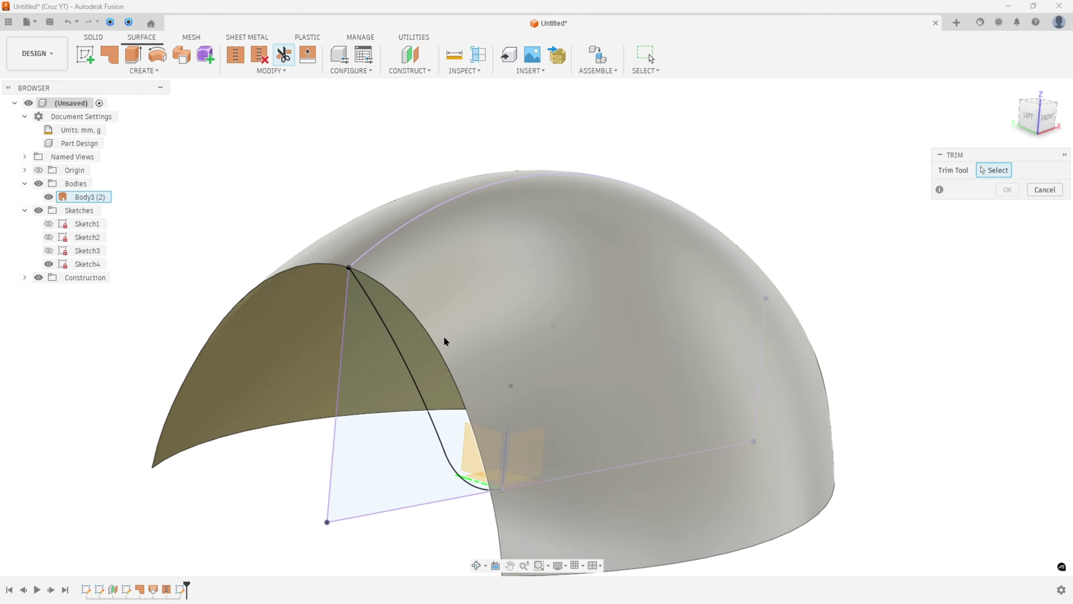
left_click(405, 372)
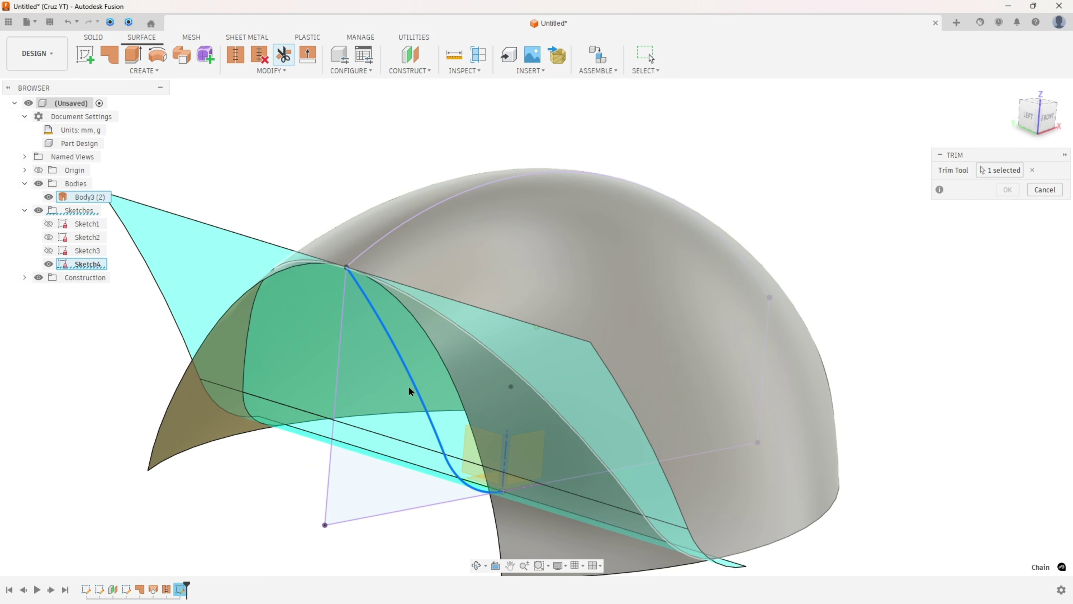
scroll(382, 351, "down", 2)
middle_click_drag(391, 322, 669, 228, "shift")
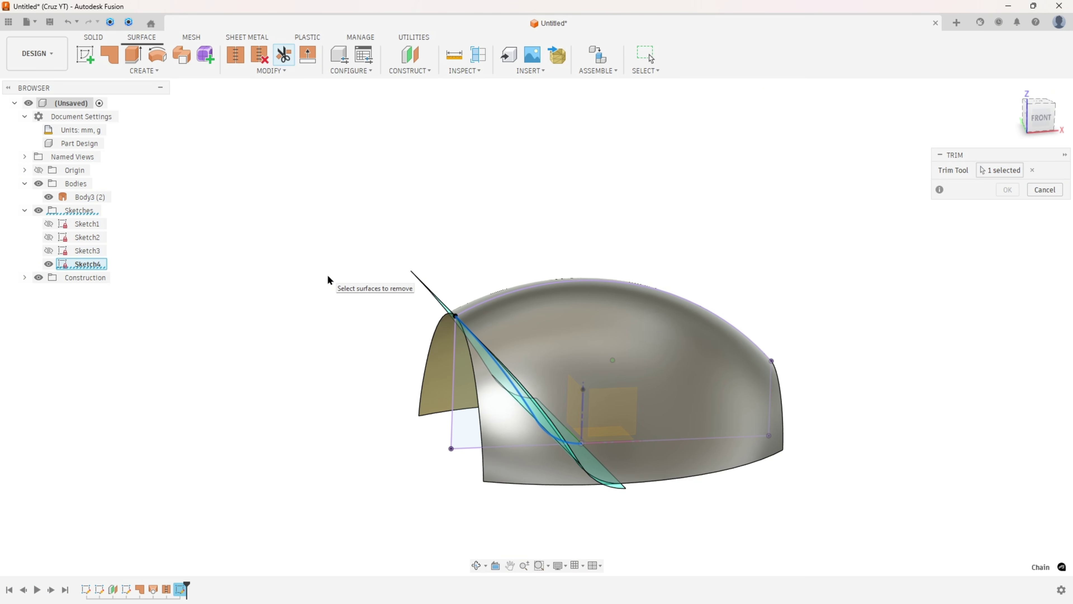
left_click(503, 439)
middle_click_drag(448, 491, 270, 151, "shift")
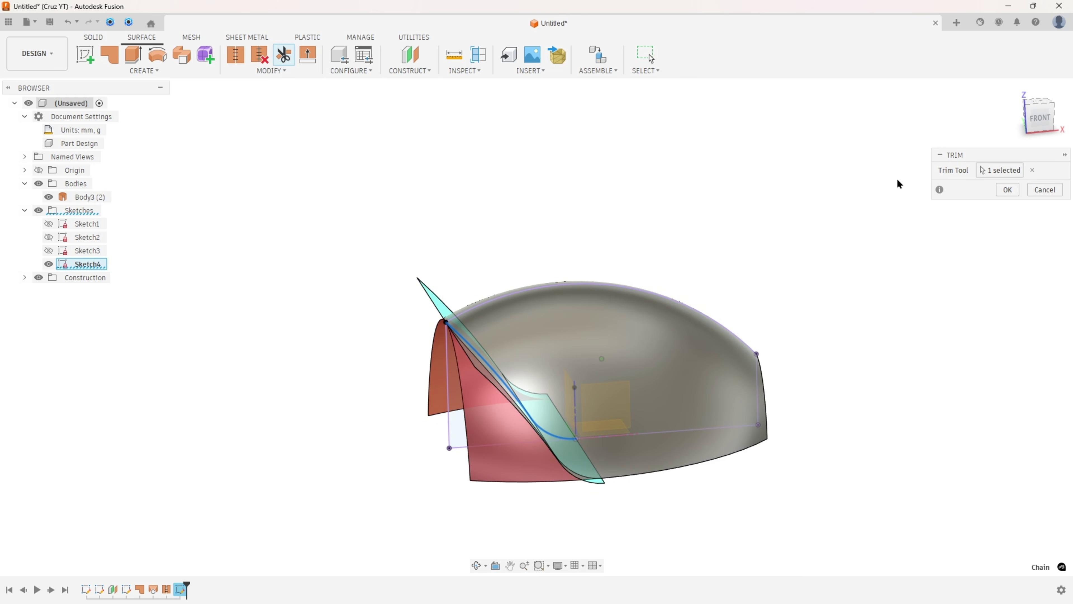
left_click(1005, 190)
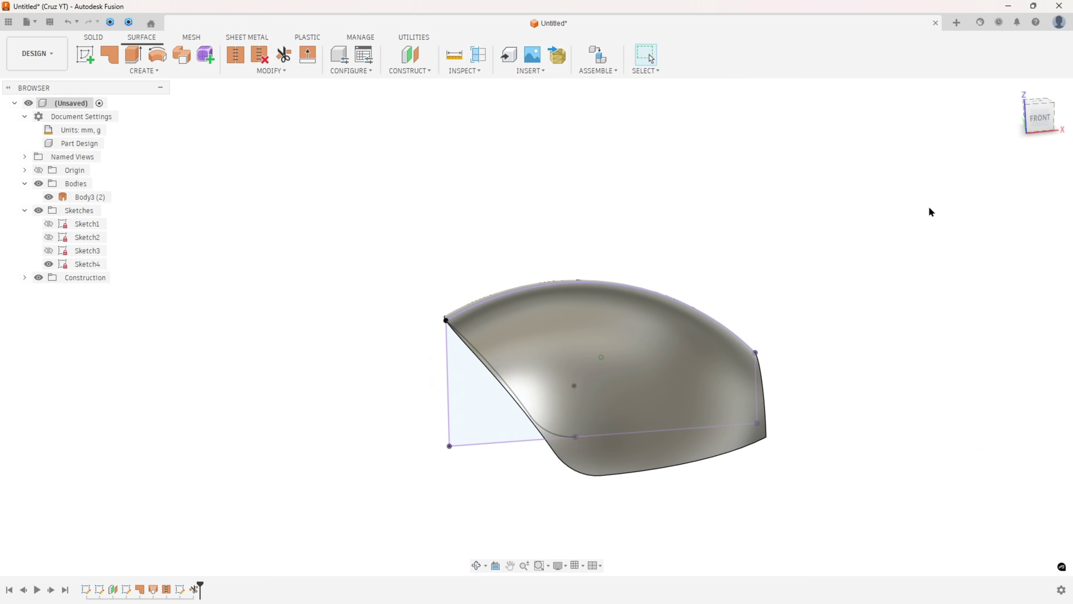
Step: Hide Sketch4, then switch to Draw 116_1.pdf and point a red arrow at the slots in the upper plan view
left_click(49, 264)
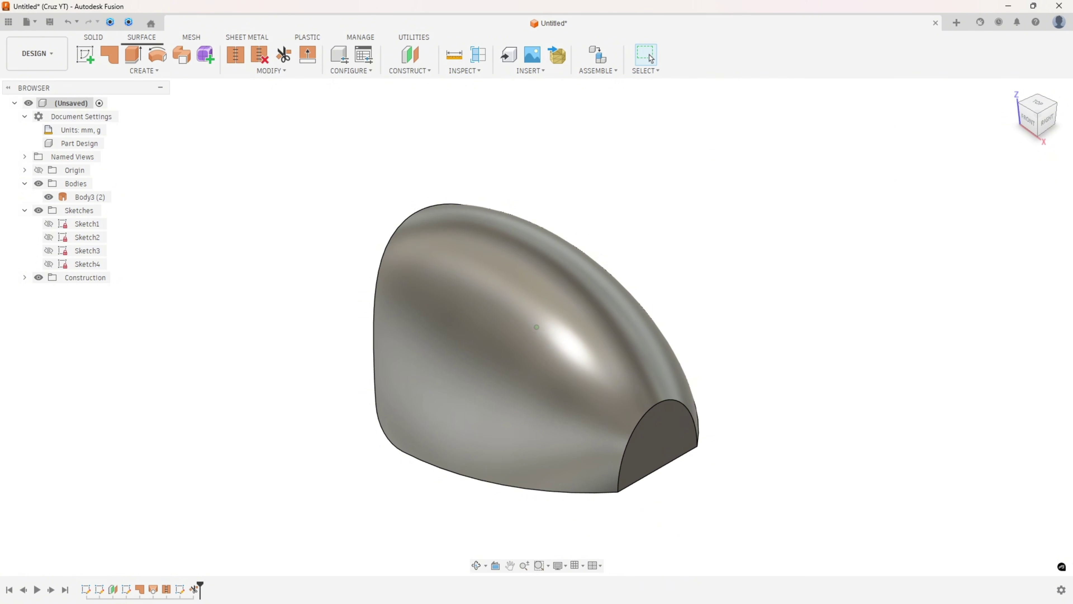
key("alt+Tab")
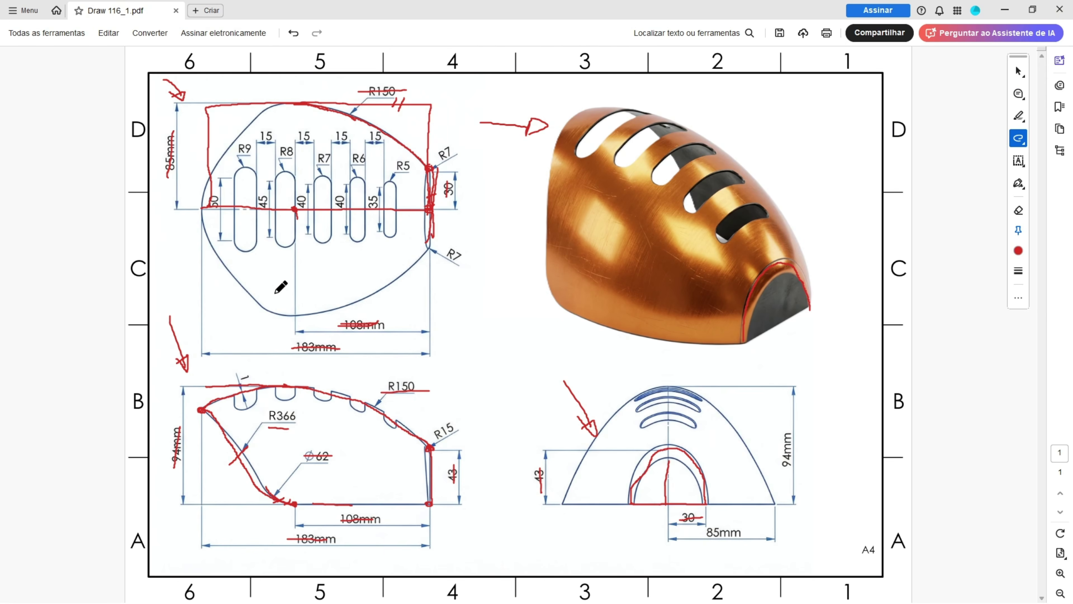
left_click_drag(208, 299, 248, 266)
Step: Back in Fusion, start a sketch on the top plane and hide the trimmed body
key("alt+Tab")
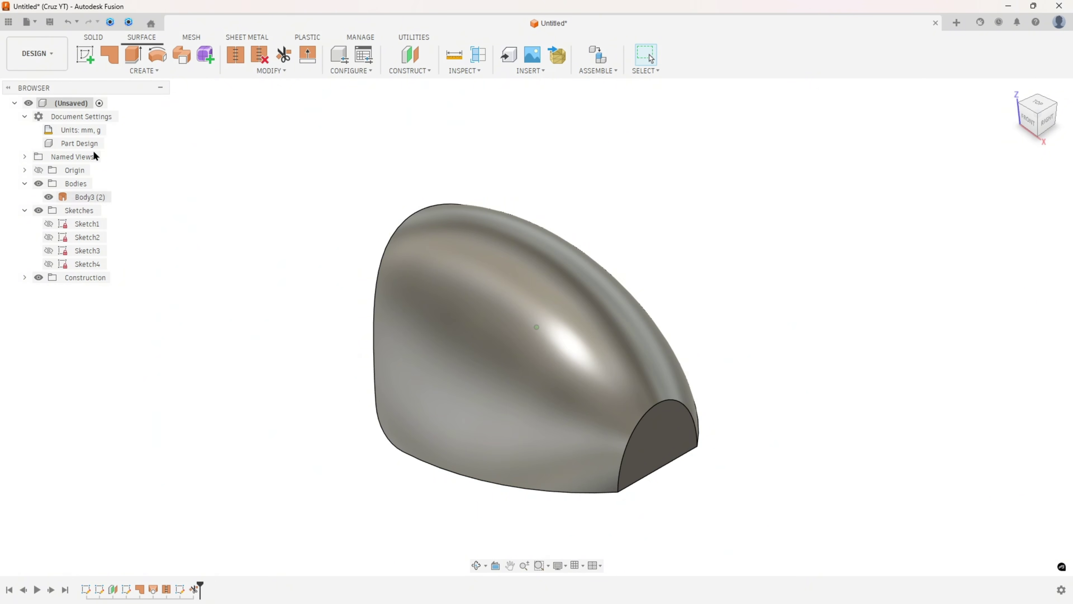
left_click(85, 55)
left_click(554, 379)
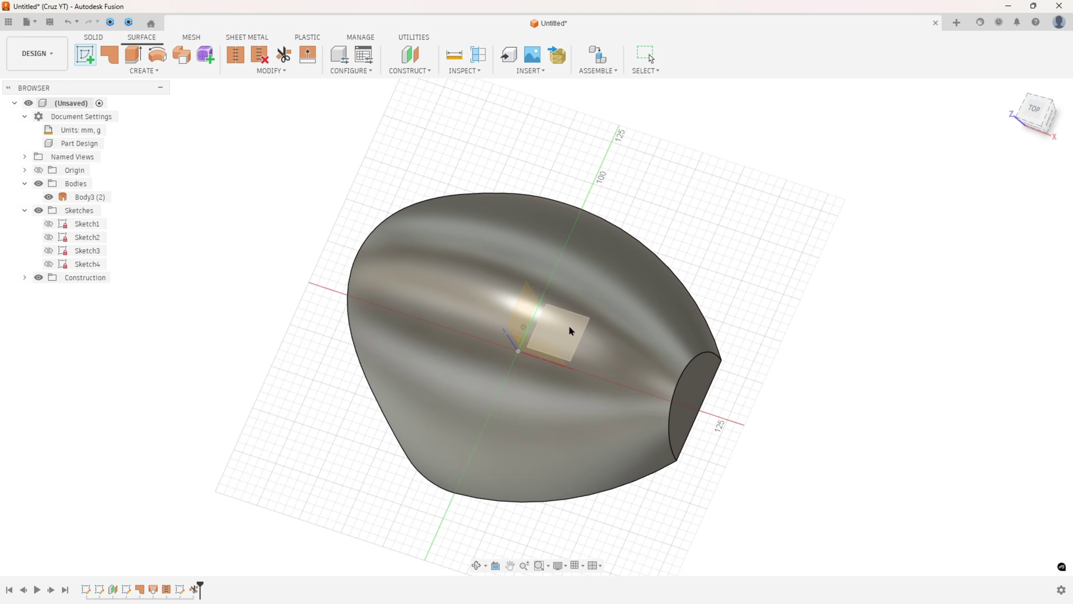
left_click(48, 197)
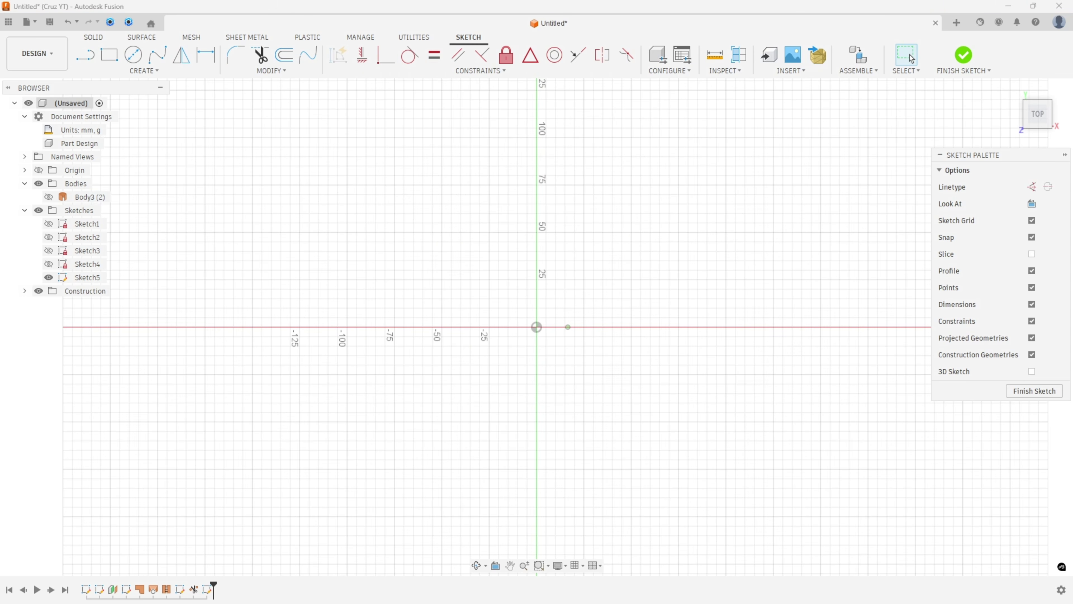
Step: Mark the five slots in red in Draw 116_1.pdf, then in Fusion draw two 10 mm wide vertical center point slots left of the origin
key("alt+Tab")
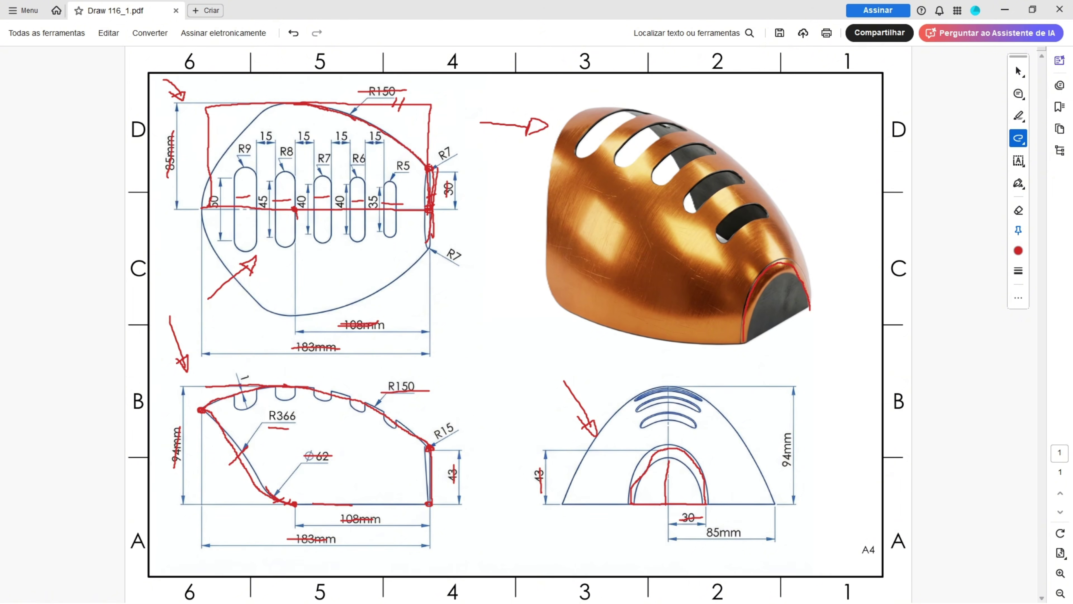
key("alt+Tab")
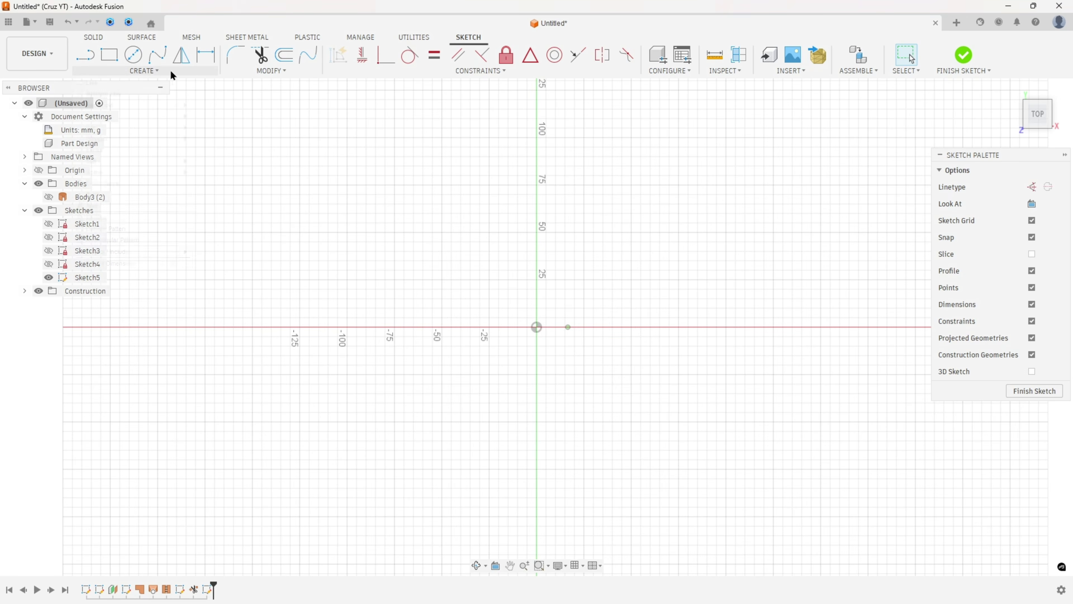
left_click(144, 70)
mouse_move(138, 162)
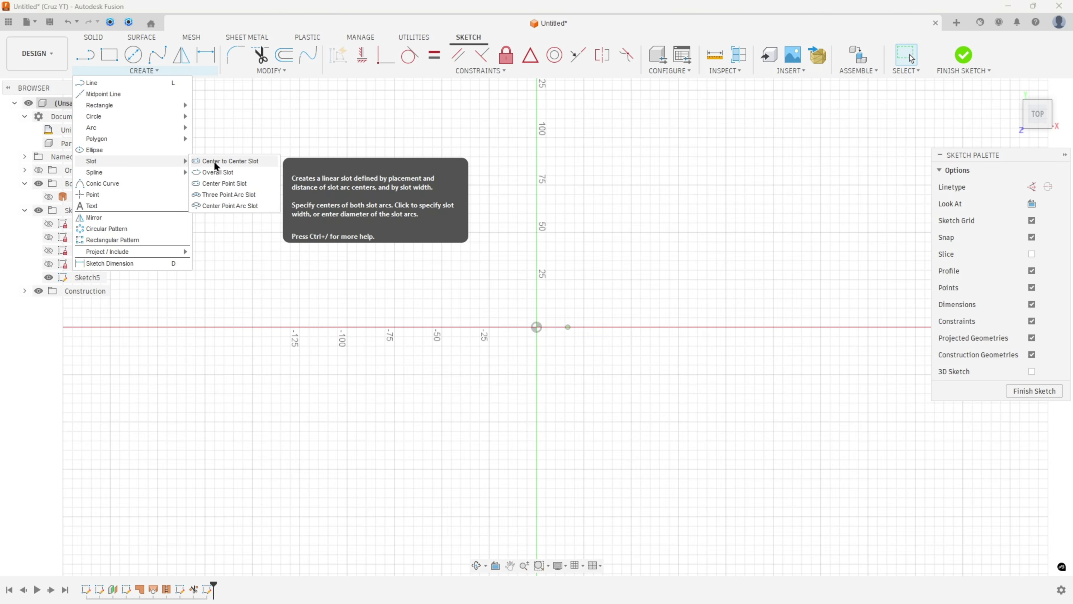
left_click(231, 186)
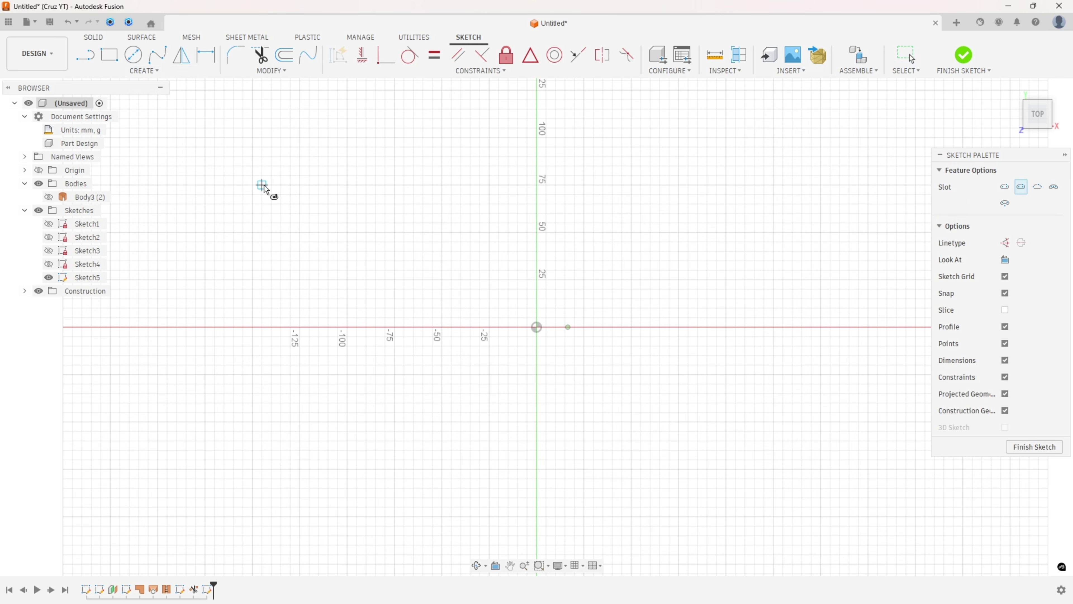
left_click(394, 327)
left_click(395, 280)
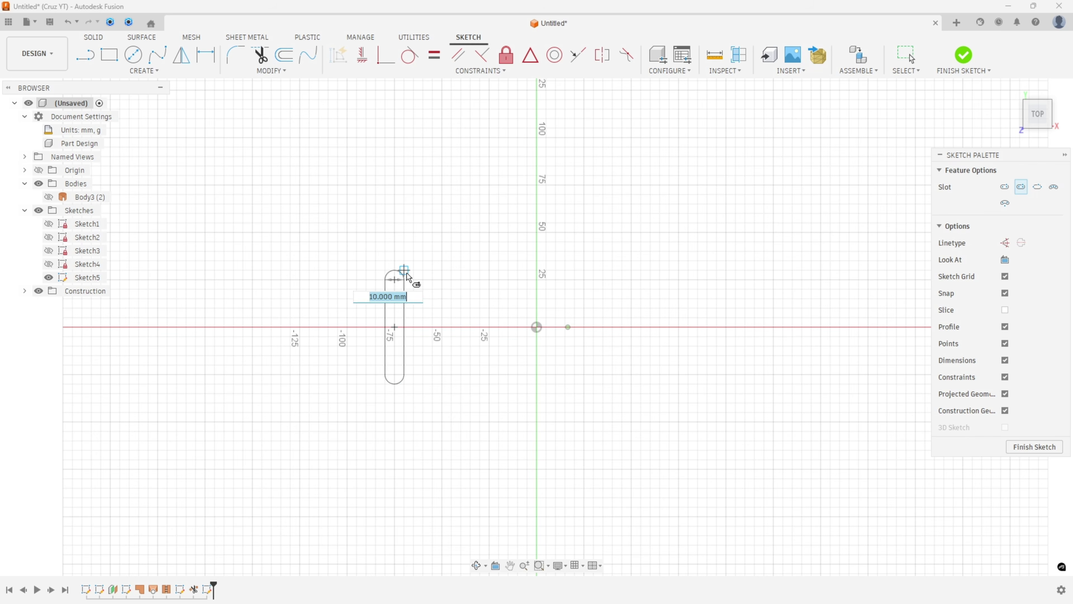
left_click(406, 273)
left_click(442, 326)
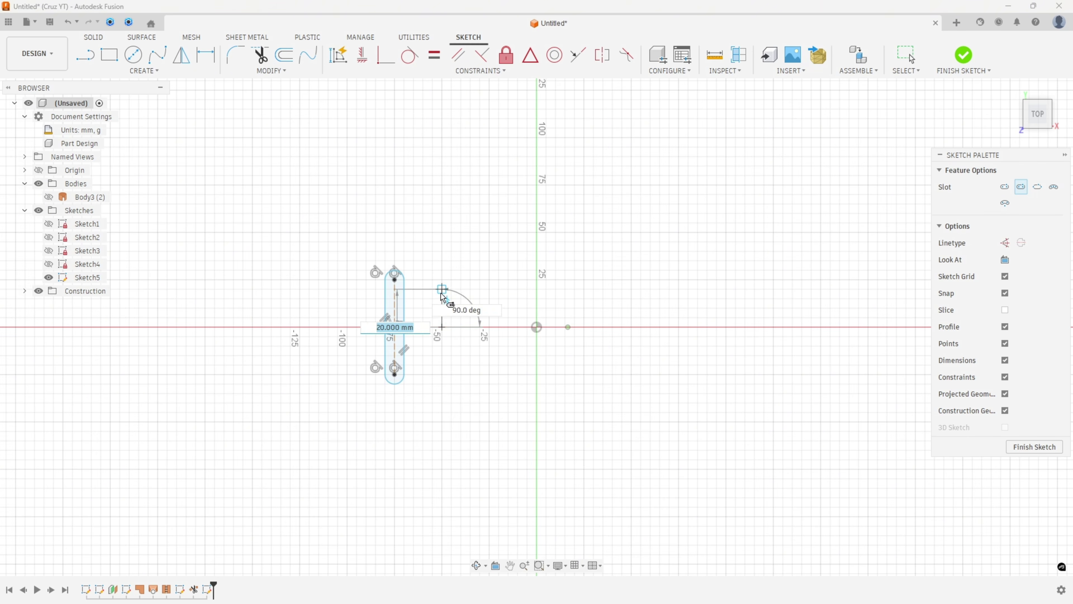
left_click(442, 289)
left_click(454, 296)
left_click(442, 327)
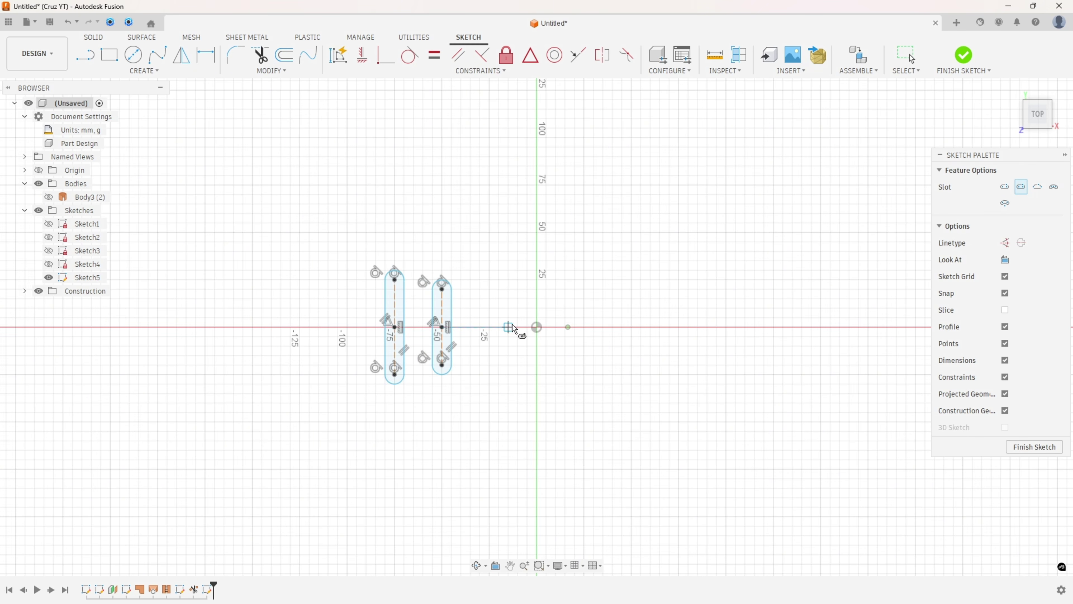
Step: Draw three more vertical center point slots on the horizontal axis right of the origin, centered at about 35, 55 and 75 mm
left_click(603, 326)
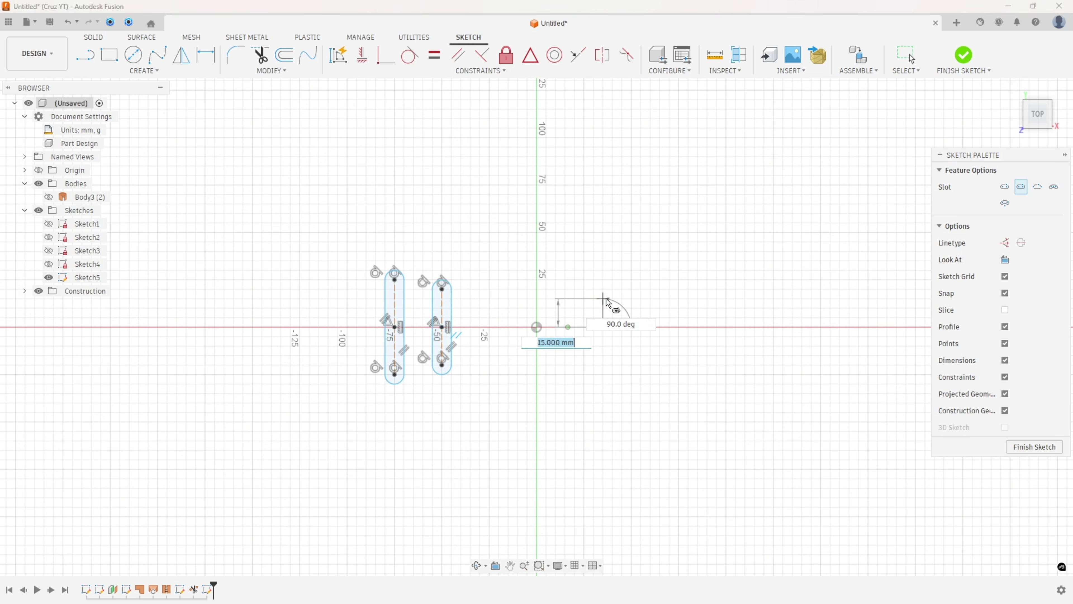
left_click(604, 295)
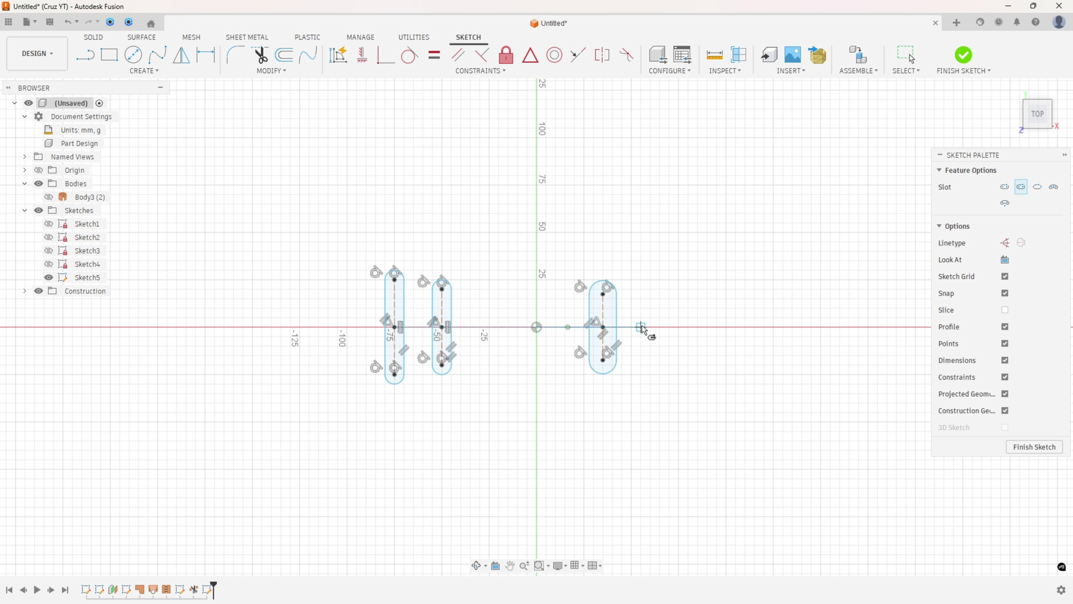
left_click(640, 300)
left_click(641, 327)
left_click(640, 294)
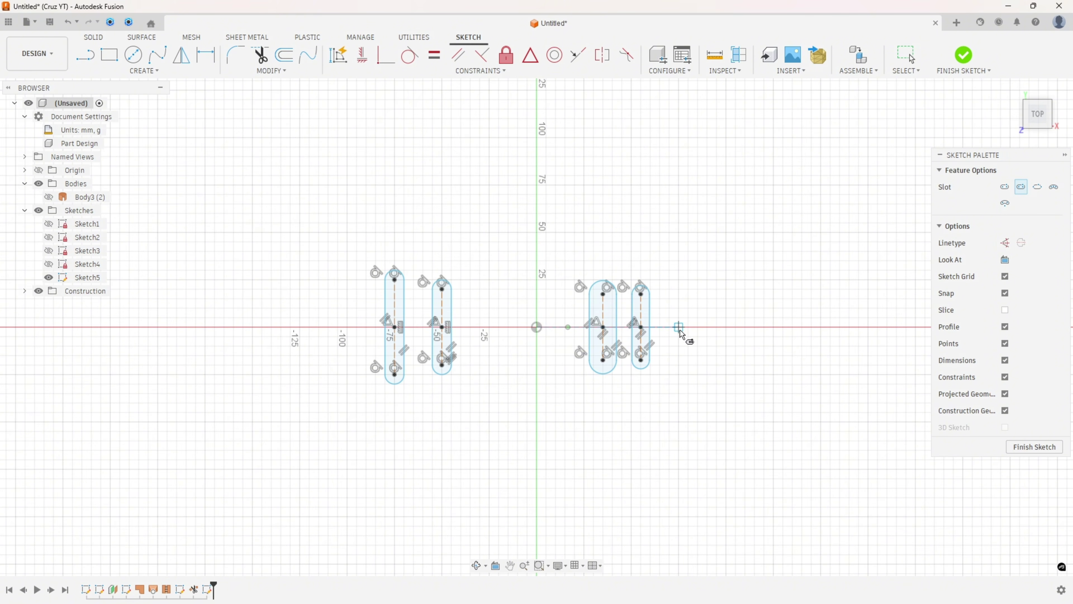
left_click(680, 308)
left_click(695, 303)
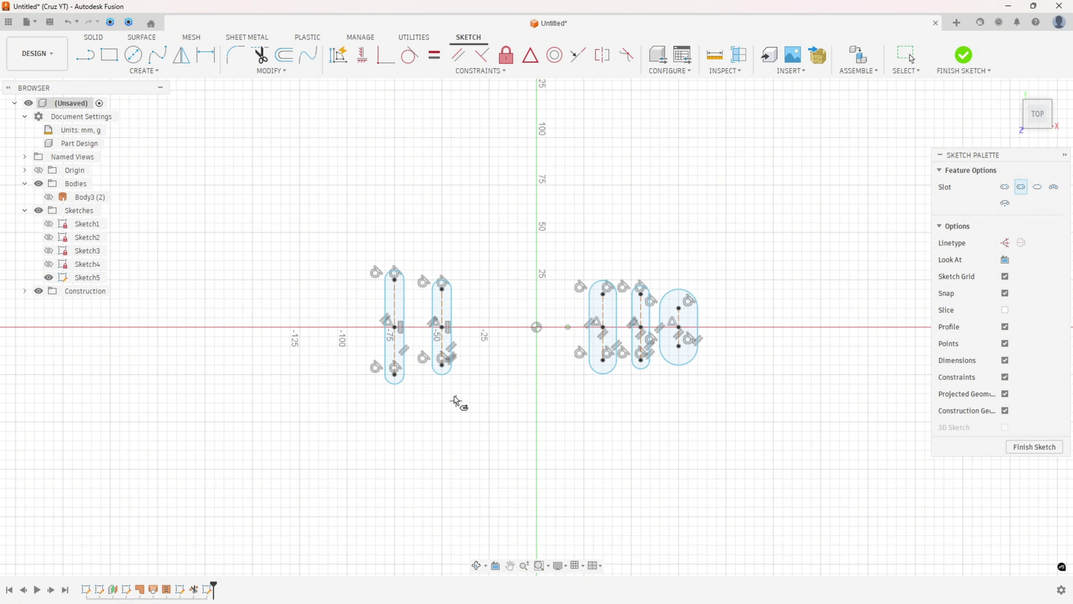
Step: Constrain the midpoint of the second slot's right straight edge to the origin
key("alt+Tab")
scroll(550, 145, "up", 4)
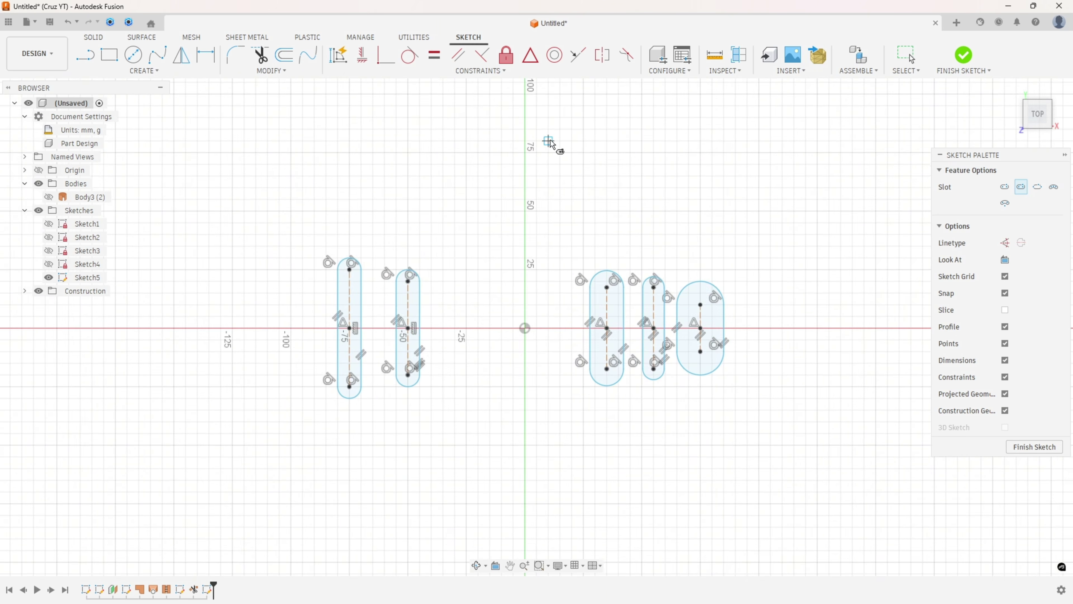
left_click(531, 55)
left_click(361, 383)
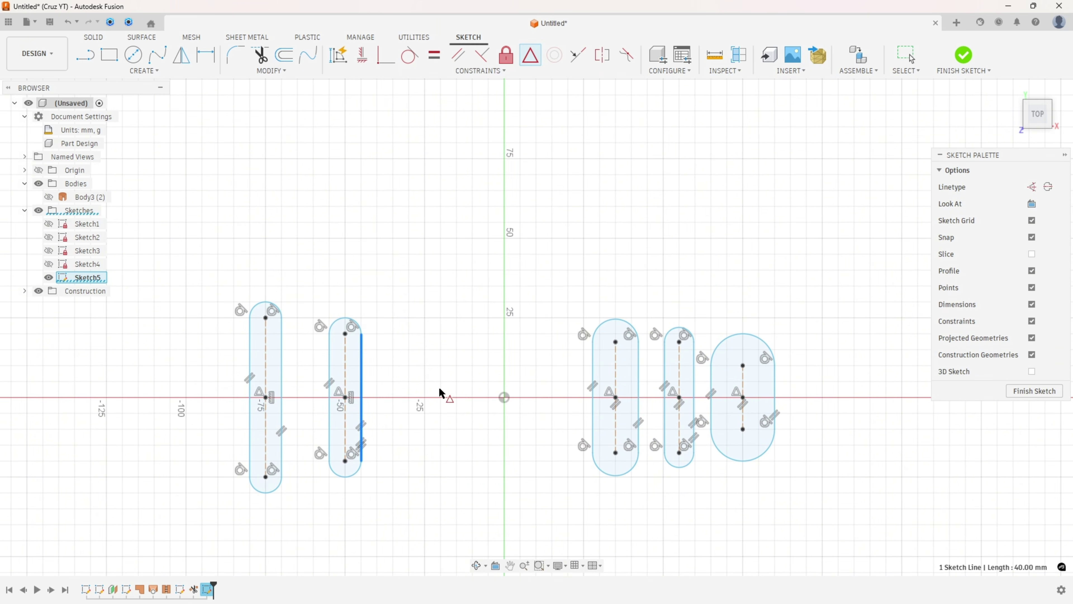
left_click(504, 397)
middle_click_drag(419, 413, 356, 413)
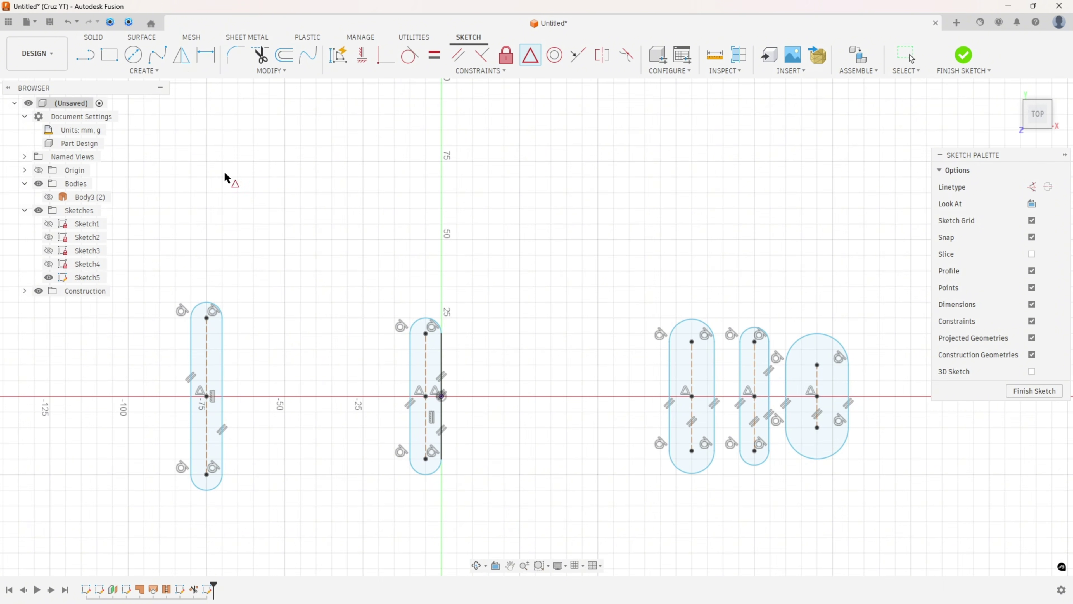
Step: Dimension the end radii of the two leftmost slots as 9 mm and 8 mm
left_click(212, 56)
left_click(214, 308)
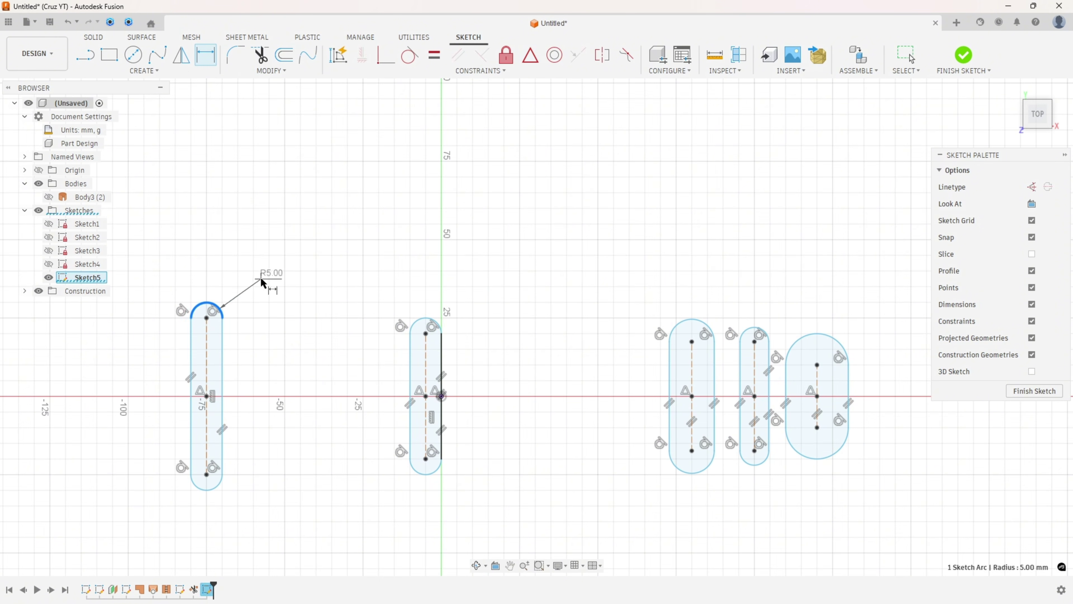
left_click(260, 273)
type("9")
key("Return")
scroll(415, 247, "down", 2)
left_click(414, 239)
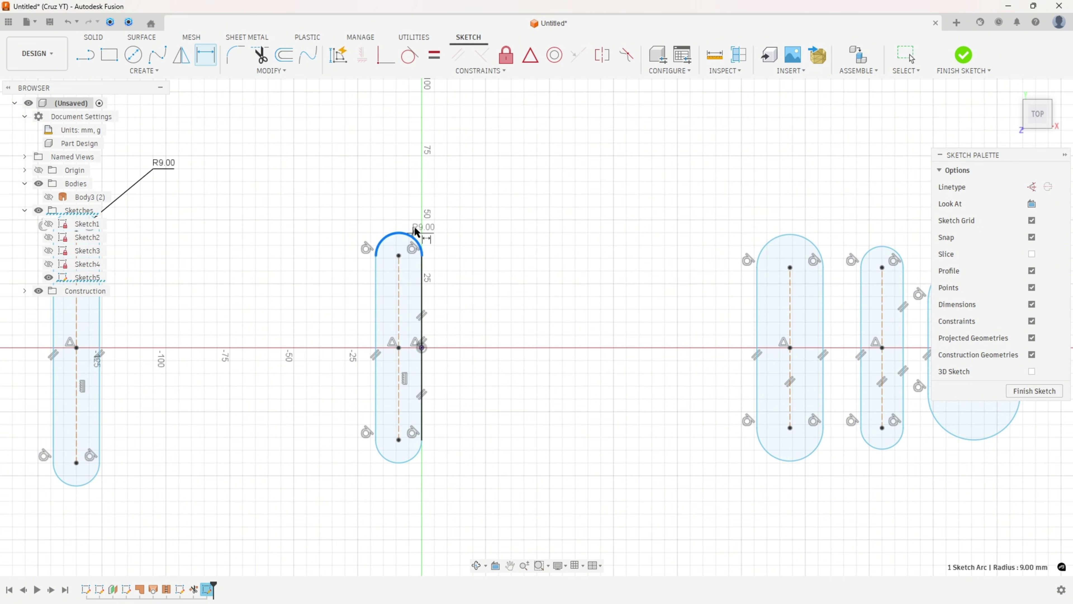
left_click(458, 188)
type("8")
key("Return")
scroll(502, 250, "down", 3)
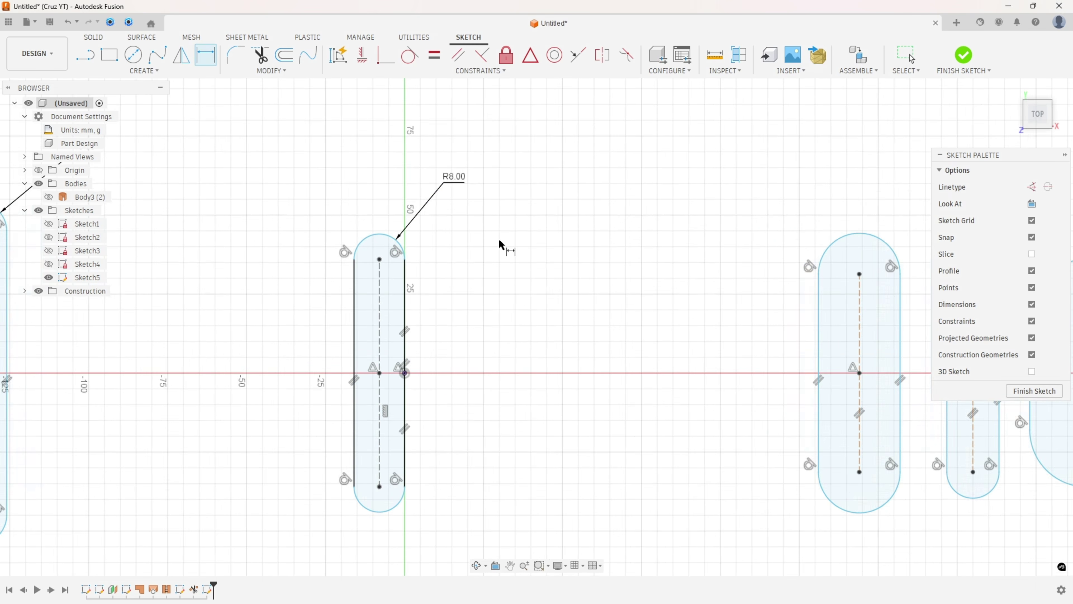
Step: Set the end radii of the three slots right of the origin to 7, 6 and 5 mm, from left to right
scroll(512, 264, "down", 1)
left_click(714, 242)
left_click(730, 200)
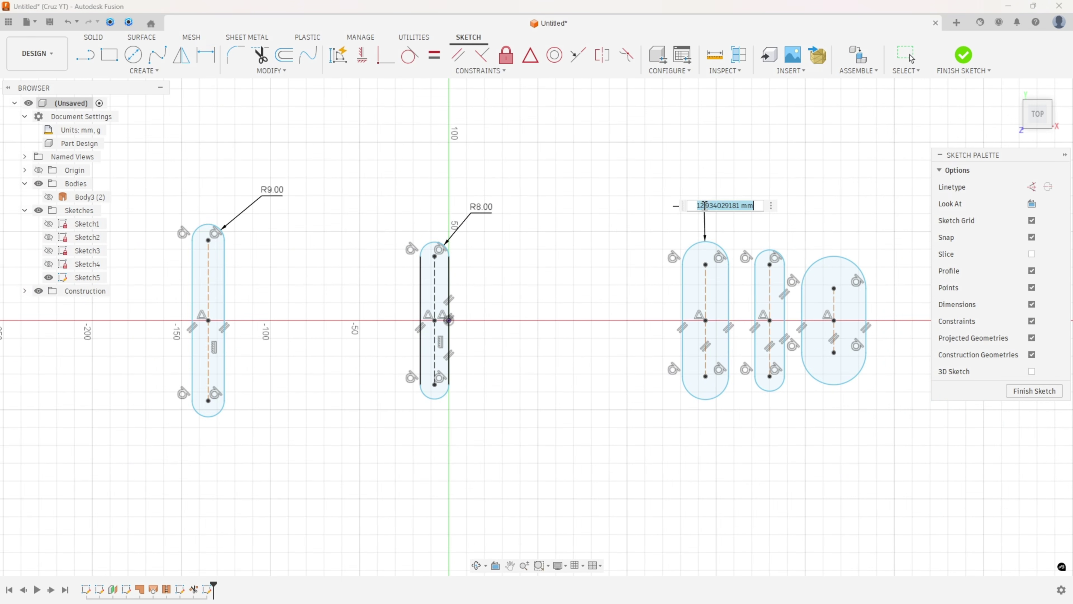
type("7")
key("Return")
left_click(780, 230)
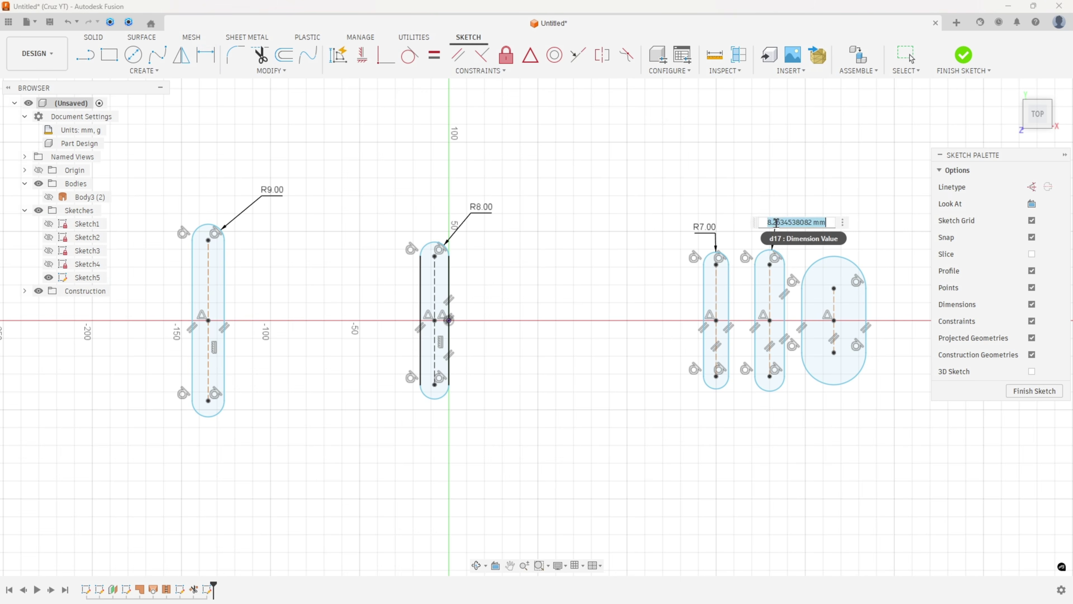
type("6")
key("Return")
left_click(849, 263)
left_click(848, 226)
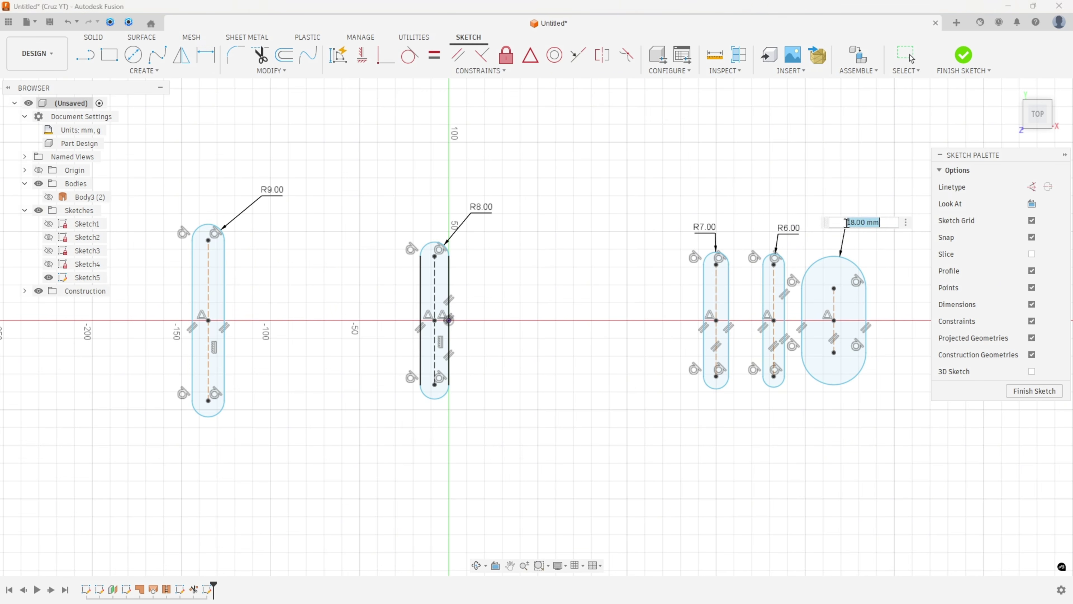
type("5")
key("Return")
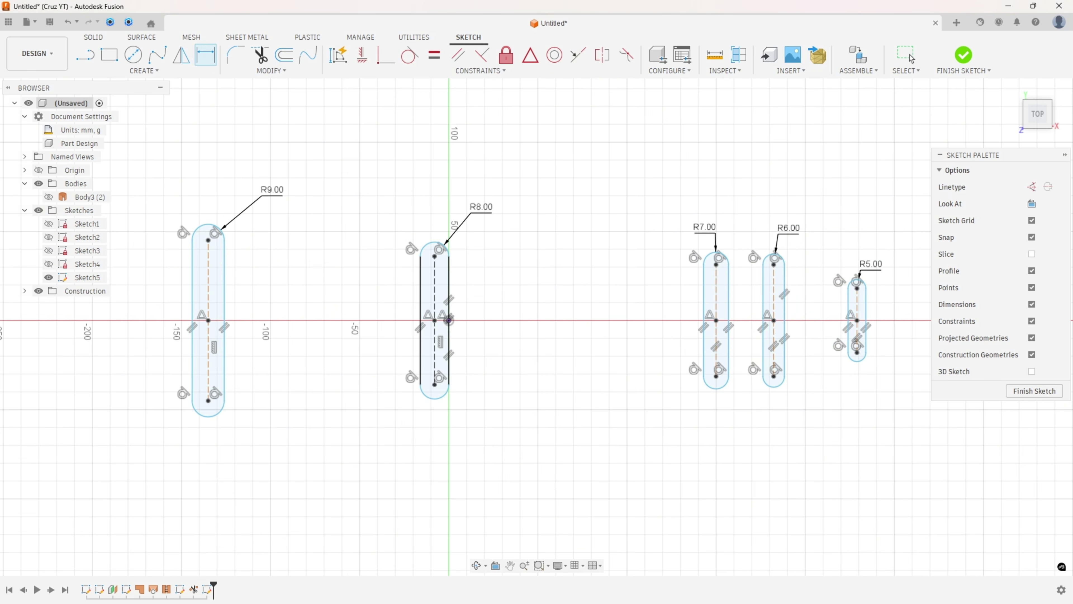
Step: Strike through the slot lengths in red in the plan view of Draw 116_1.pdf, and return to Fusion
key("alt+Tab")
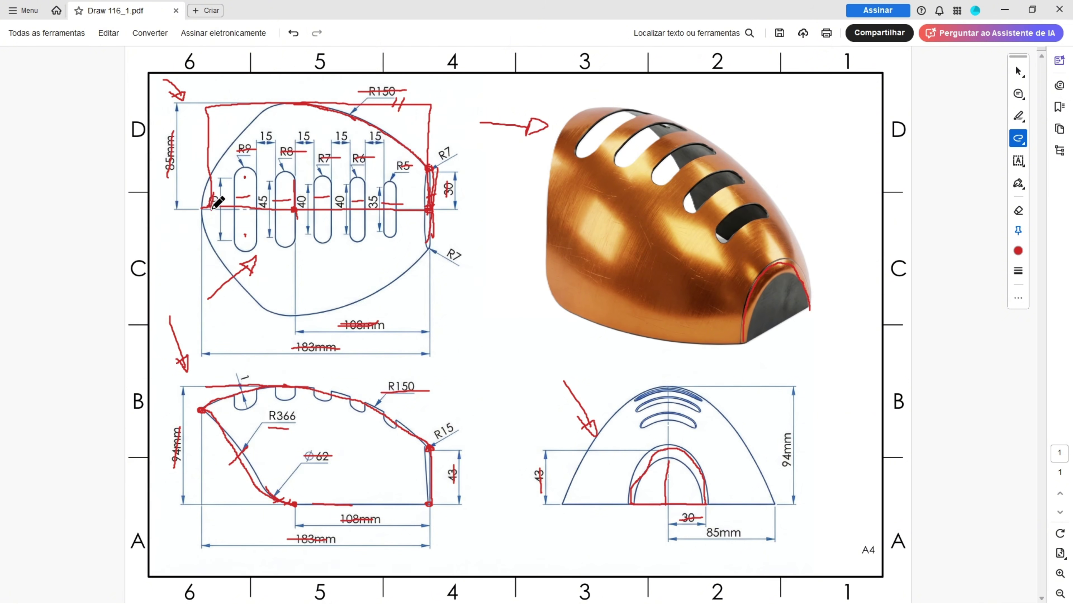
left_click_drag(263, 191, 264, 217)
left_click_drag(342, 194, 342, 217)
key("alt+Tab")
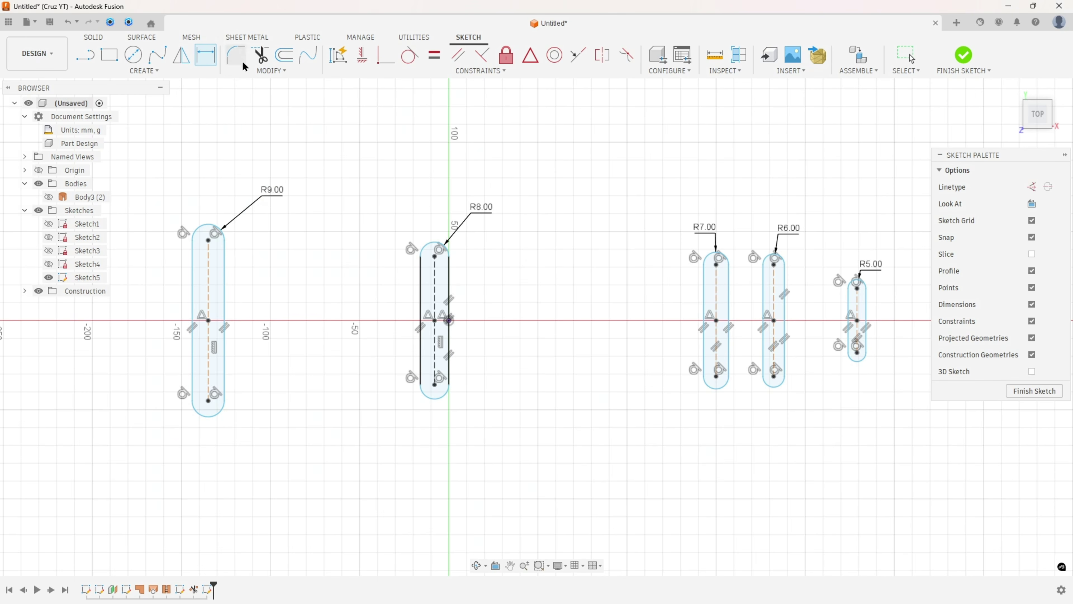
Step: Set the centre-to-centre length of the R9 slot to 50 mm and of the R8 slot to 45 mm
left_click(208, 283)
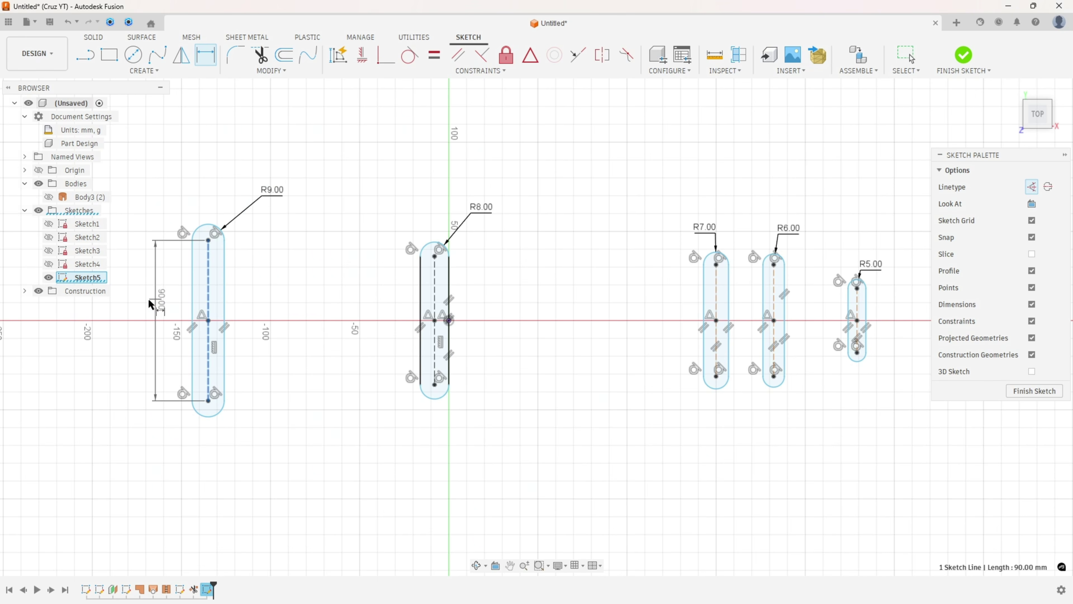
left_click(168, 310)
type("50")
key("Return")
left_click(434, 313)
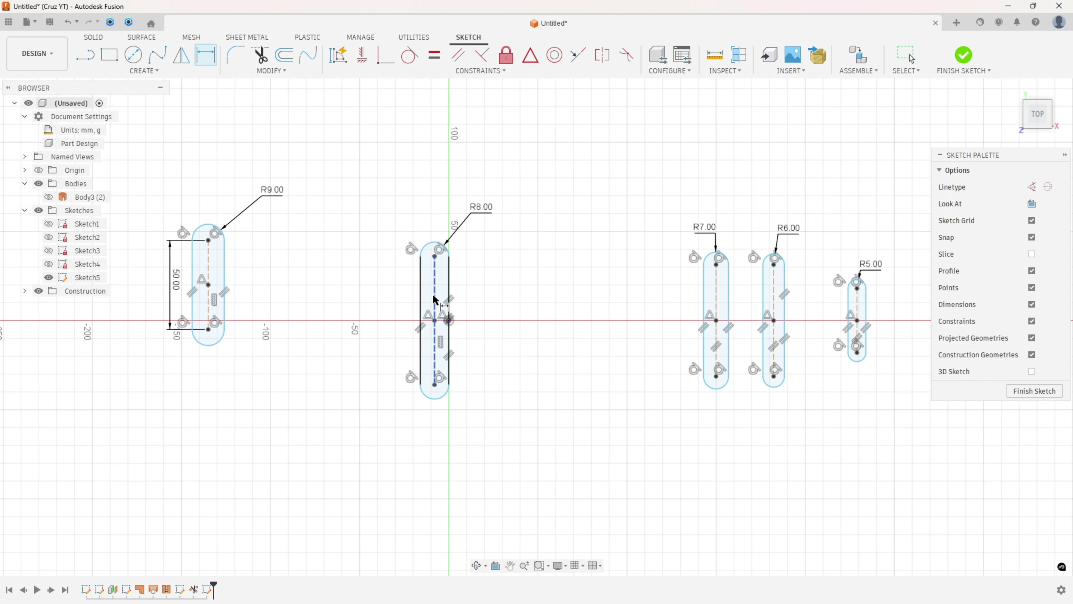
left_click(376, 312)
type("45")
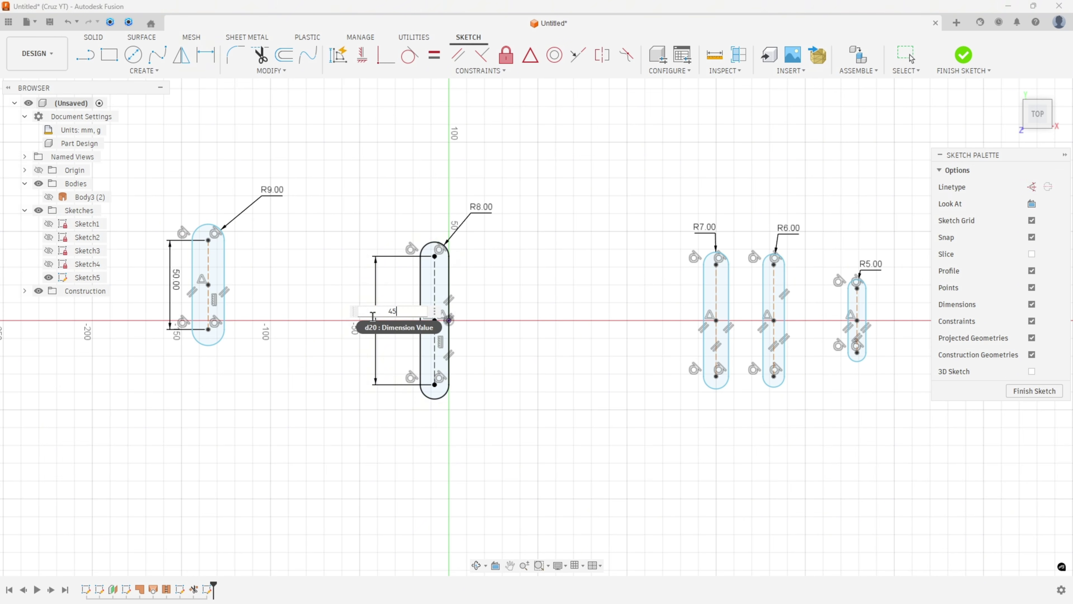
key("Return")
Step: Set the centre-to-centre length of the R7 slot to 40 mm and of the R5 slot to 35 mm
left_click(717, 304)
left_click(655, 311)
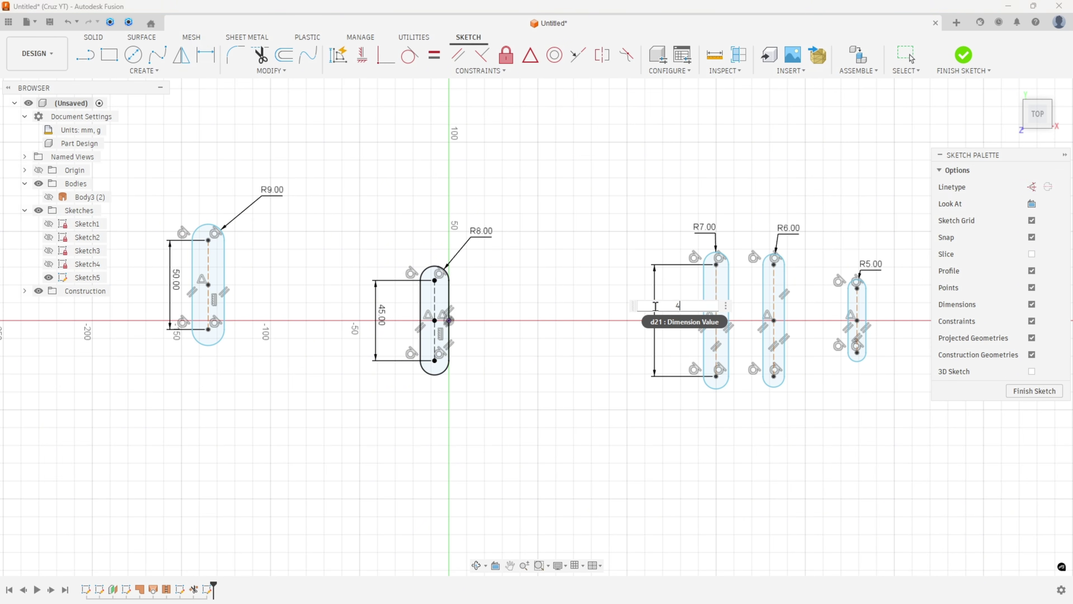
type("40")
key("Return")
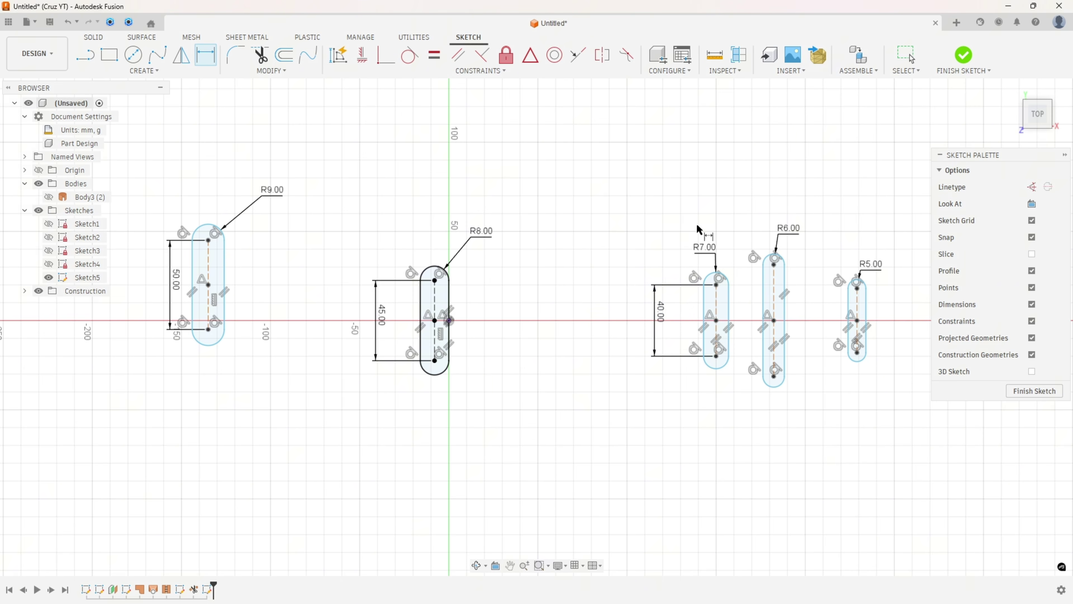
left_click(858, 307)
left_click(886, 307)
type("35")
key("Return")
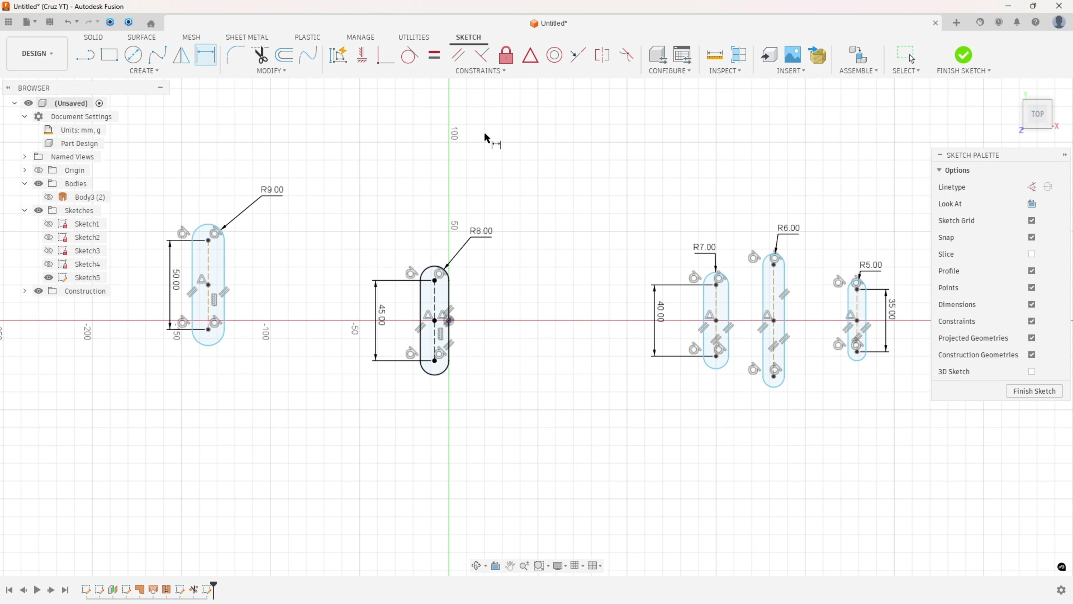
Step: Apply an Equal constraint between the centerlines of the R7 and R6 slots
left_click(434, 55)
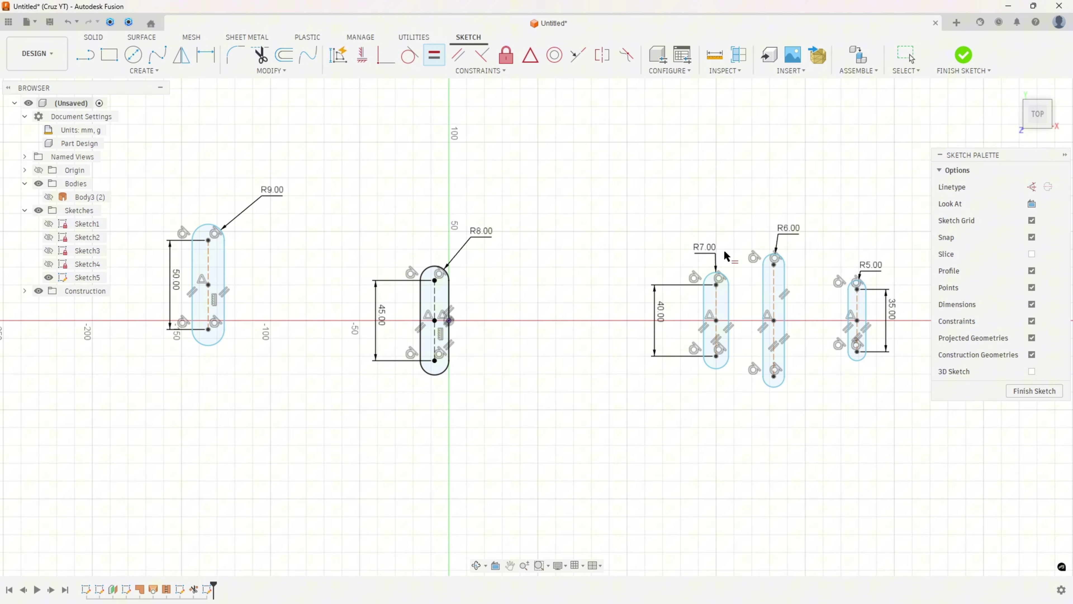
left_click(717, 306)
left_click(774, 305)
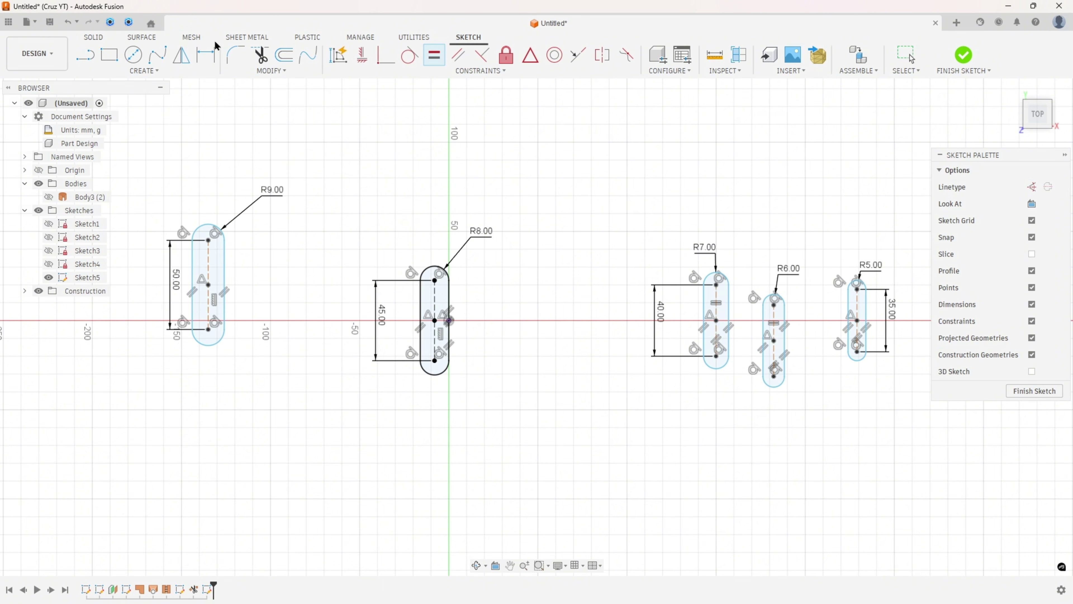
Step: Strike through the 15 mm slot spacings in red in Draw 116_1.pdf, and return to Fusion
left_click(207, 54)
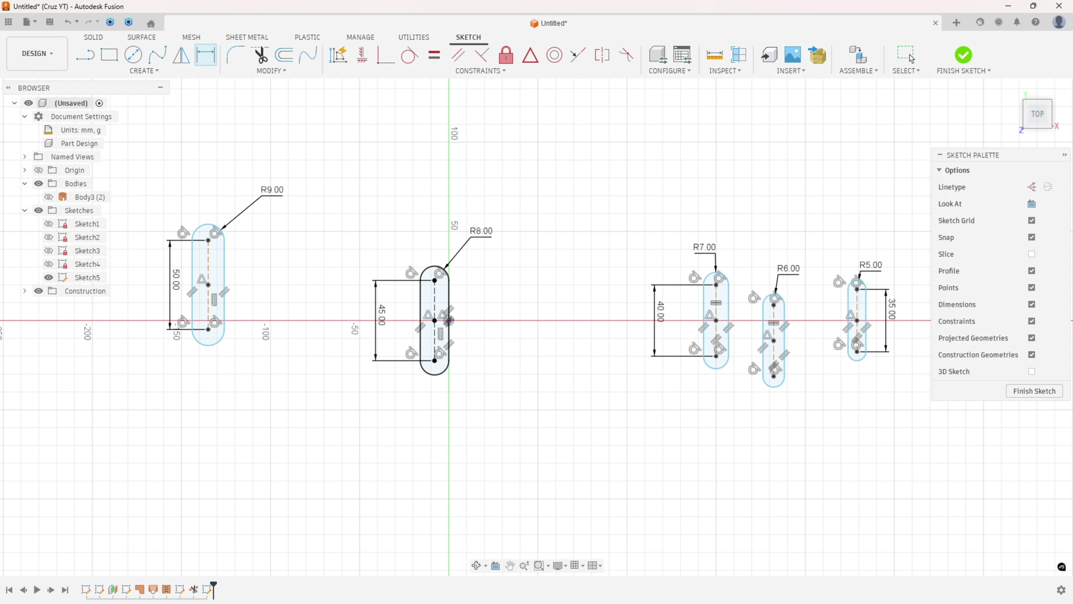
key("alt+Tab")
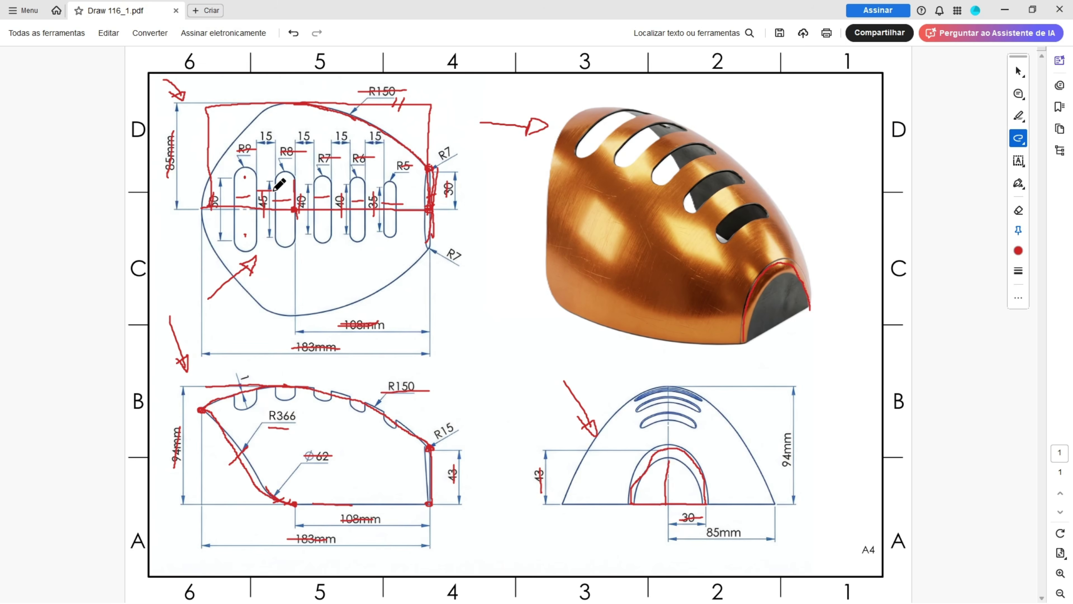
left_click_drag(294, 136, 317, 135)
left_click_drag(329, 136, 381, 136)
key("alt+Tab")
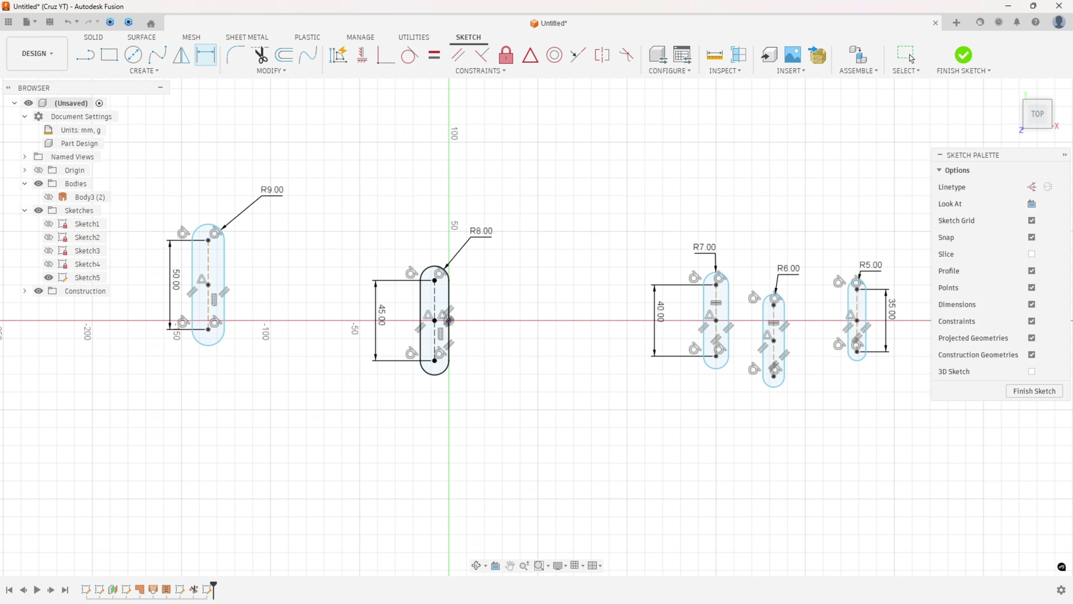
Step: Dimension 15 mm gaps between the facing straight edges of the R9 and R8 slots and of the R8 and R7 slots
left_click(224, 288)
left_click(421, 303)
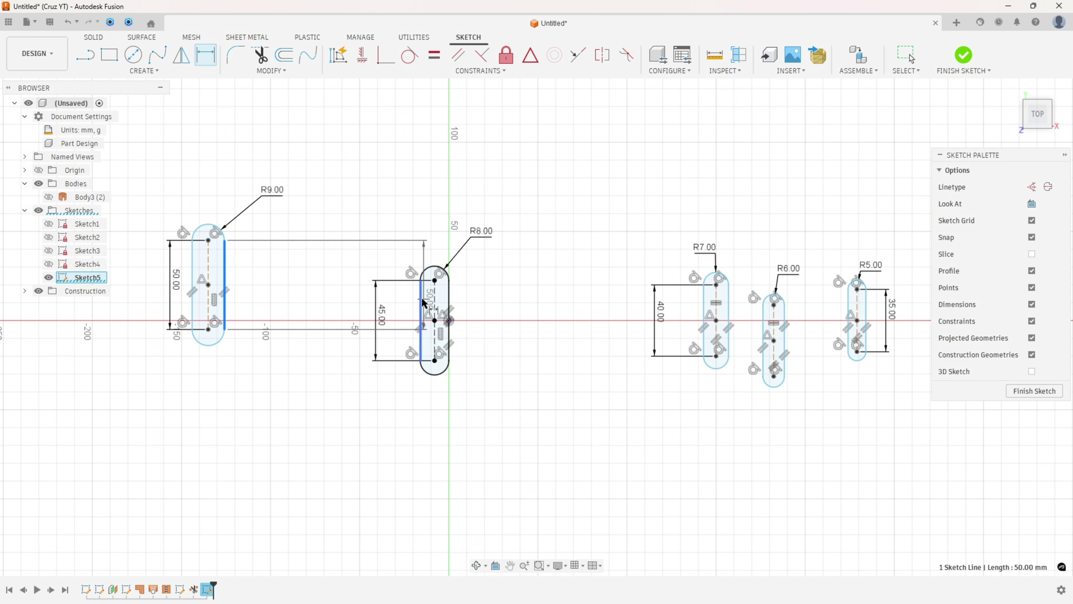
left_click(319, 463)
type("15")
key("Return")
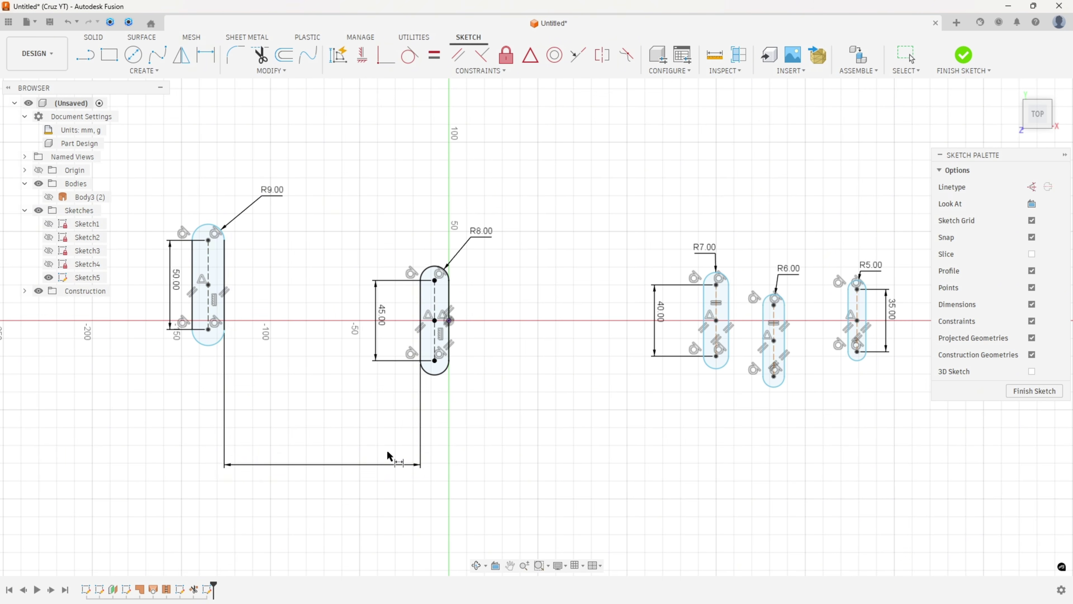
left_click(450, 337)
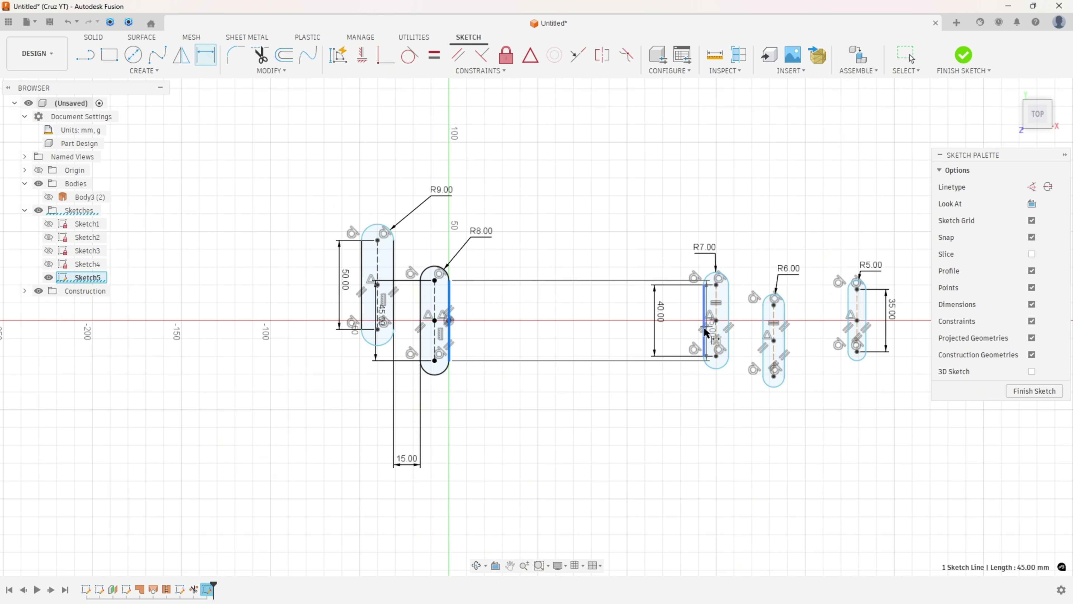
left_click(704, 332)
left_click(559, 439)
type("15")
key("Return")
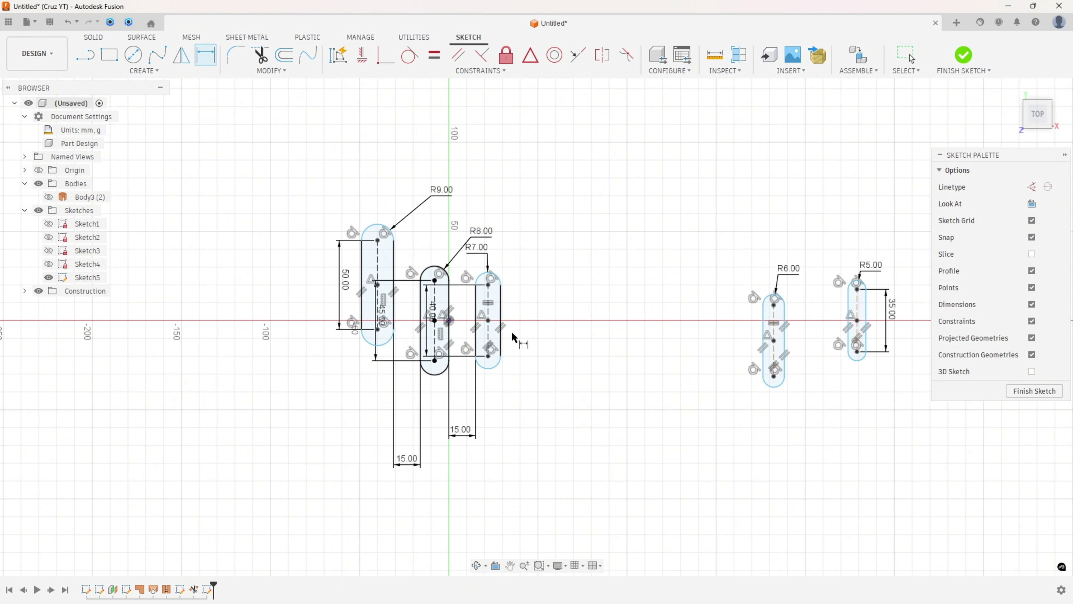
Step: Dimension 15 mm gaps between the facing straight edges of the R7 and R6 slots and of the R6 and R5 slots
left_click(502, 337)
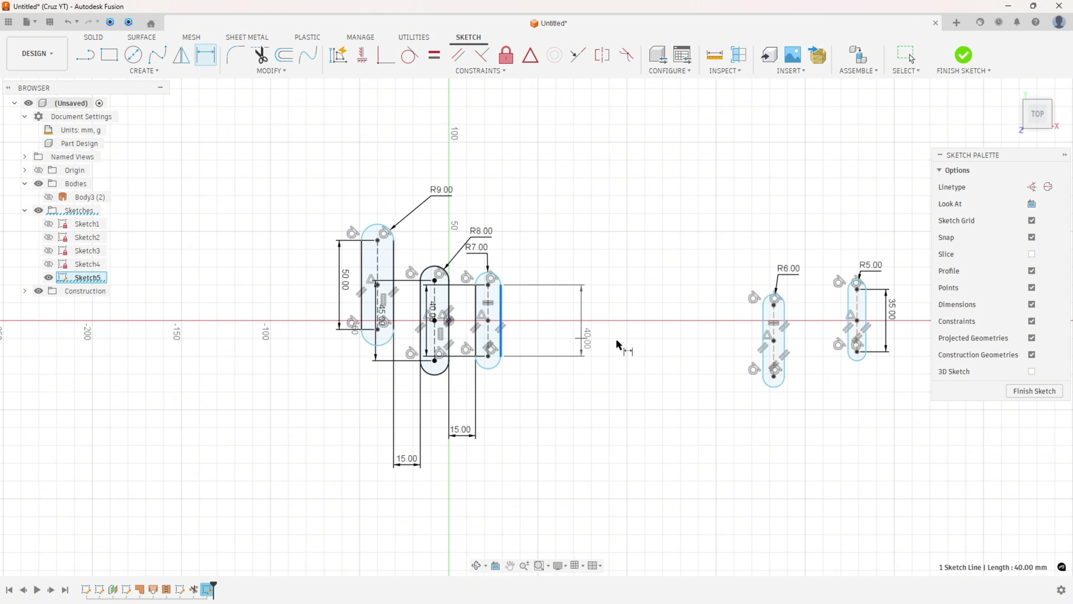
left_click(764, 347)
left_click(589, 447)
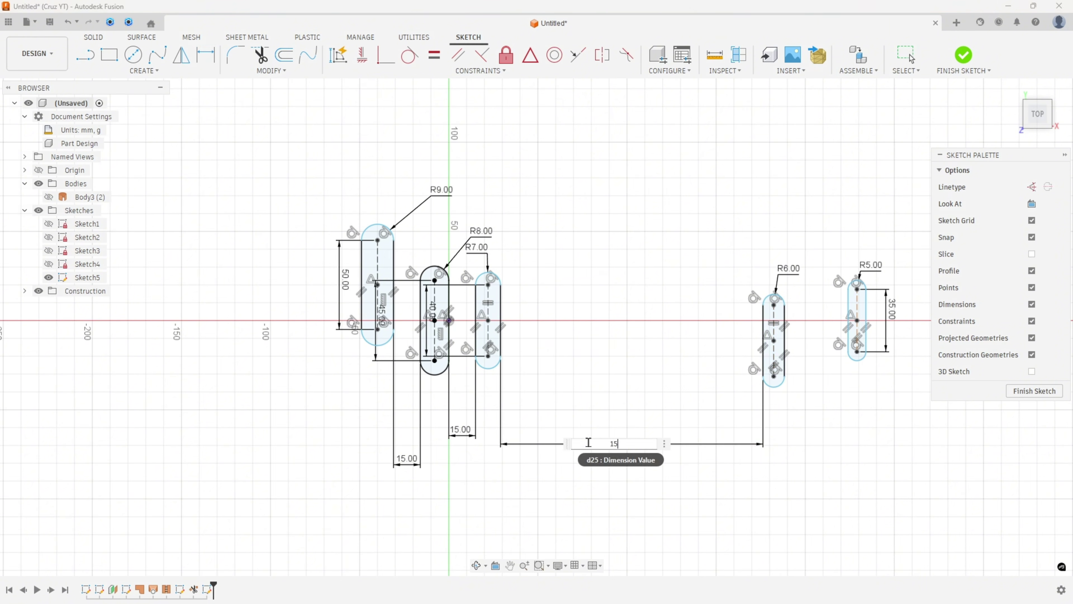
type("15")
key("Return")
left_click(549, 357)
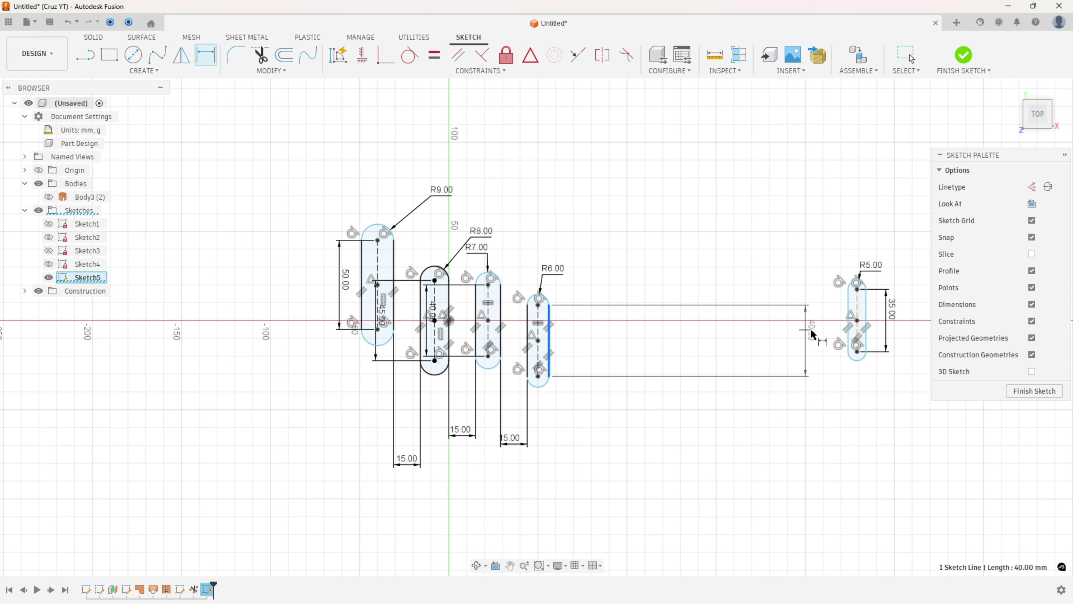
left_click(848, 334)
left_click(659, 440)
type("15")
key("Return")
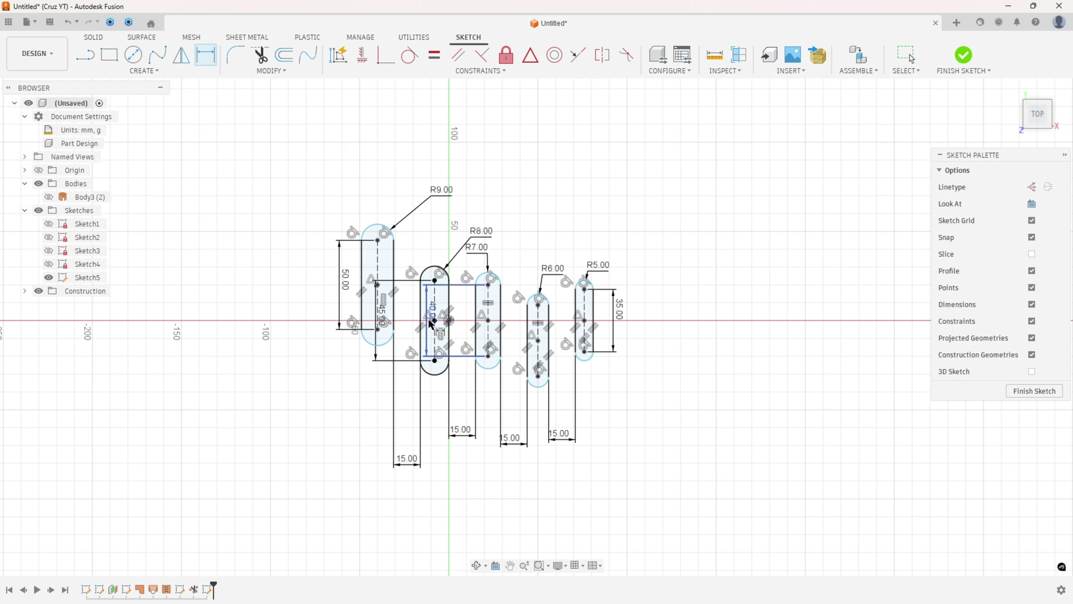
key("Escape")
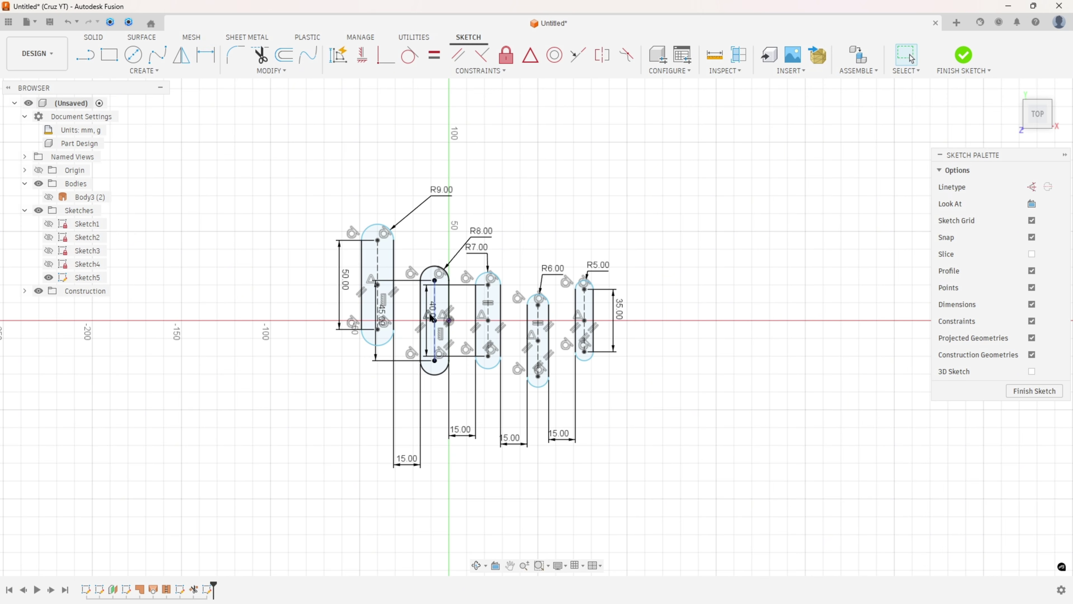
Step: Move the 40 mm and 45 mm length dimensions into the gaps beside their slots, and turn off the display of sketch constraints
scroll(434, 312, "up", 3)
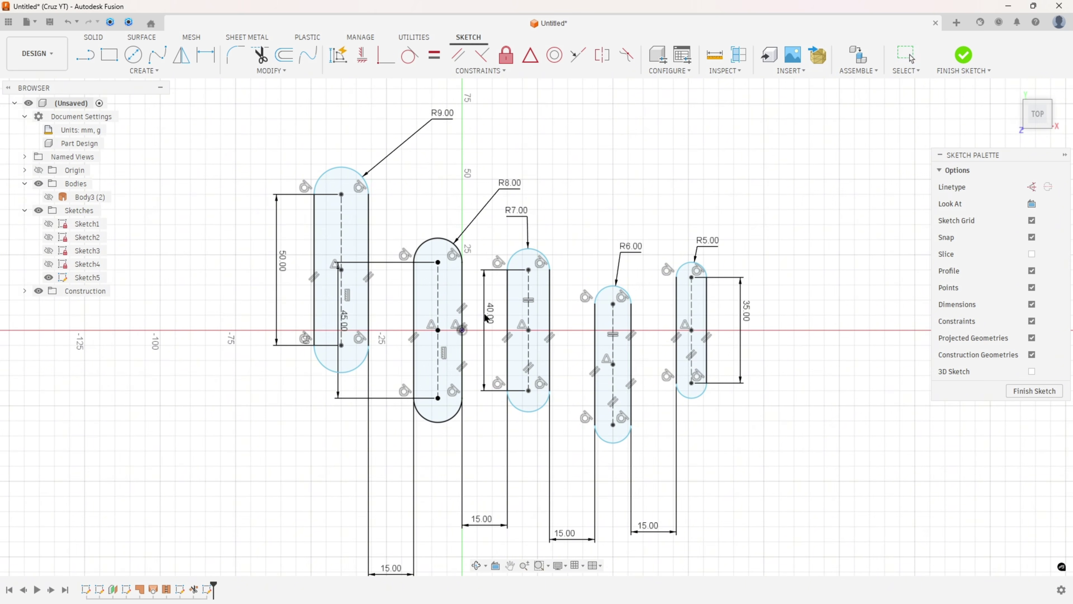
left_click(342, 318)
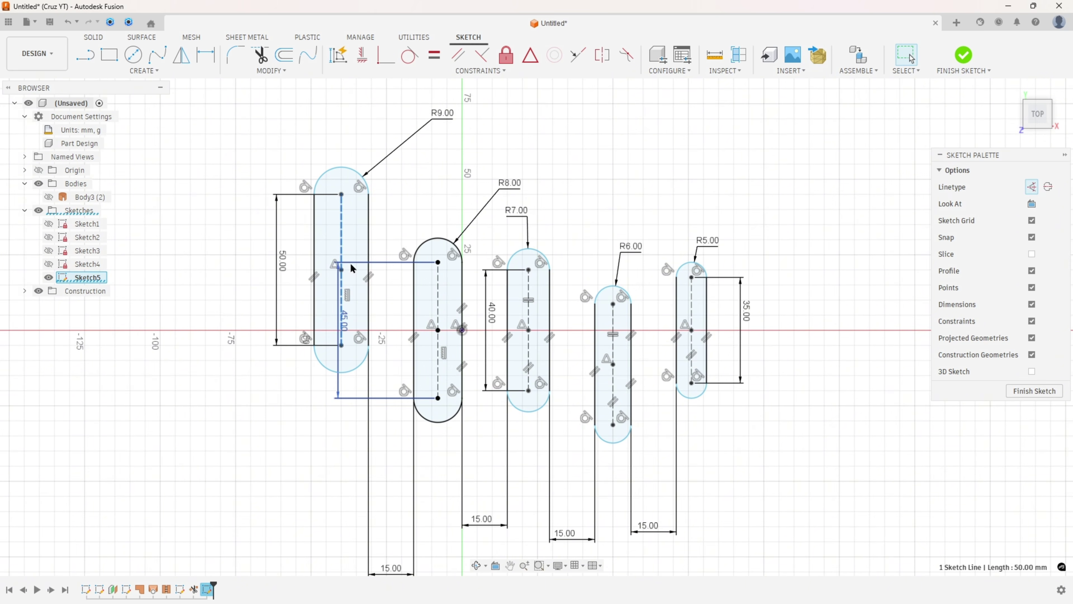
mouse_move(355, 265)
left_mouse_down()
mouse_move(386, 269)
mouse_move(379, 341)
left_mouse_up()
left_click(1032, 322)
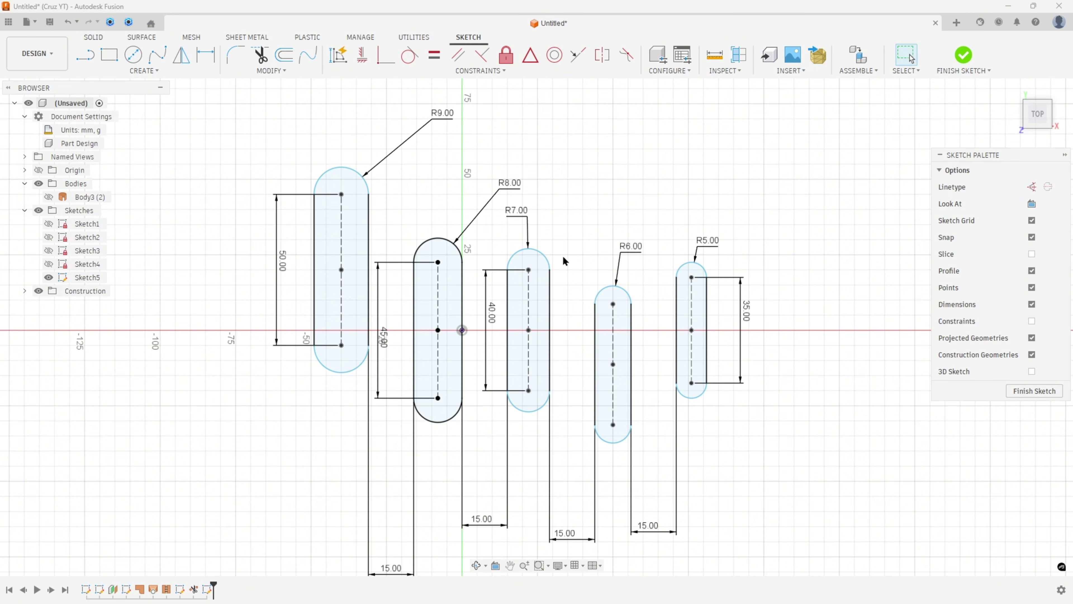
Step: Tuck the 15 mm gap dimension between the R9 and R8 slots closer, and constrain the slot centres horizontally to the sketch origin
left_click_drag(390, 579, 381, 500)
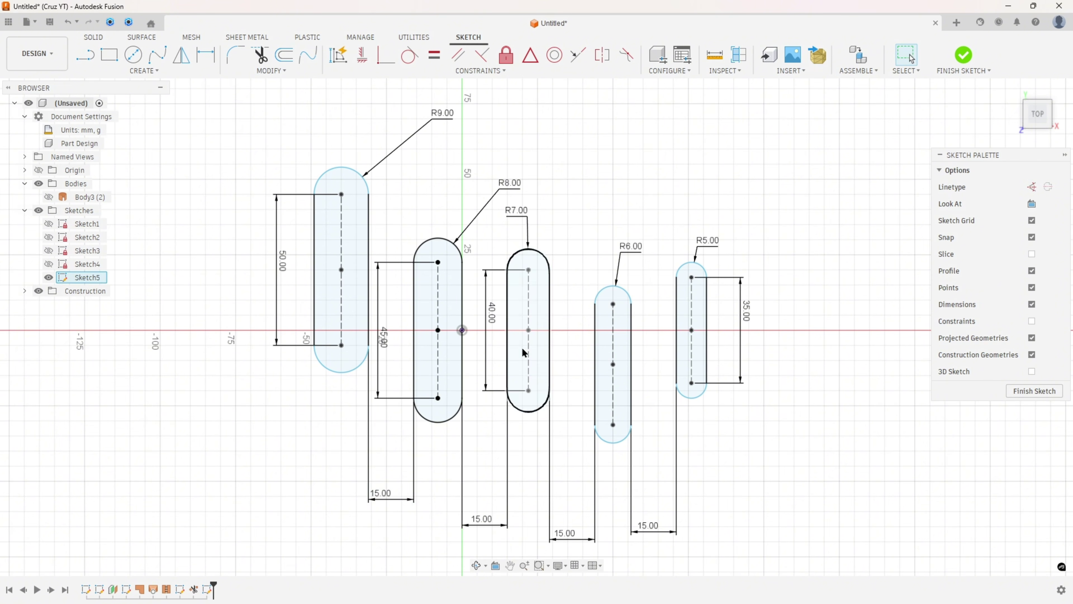
left_click(363, 55)
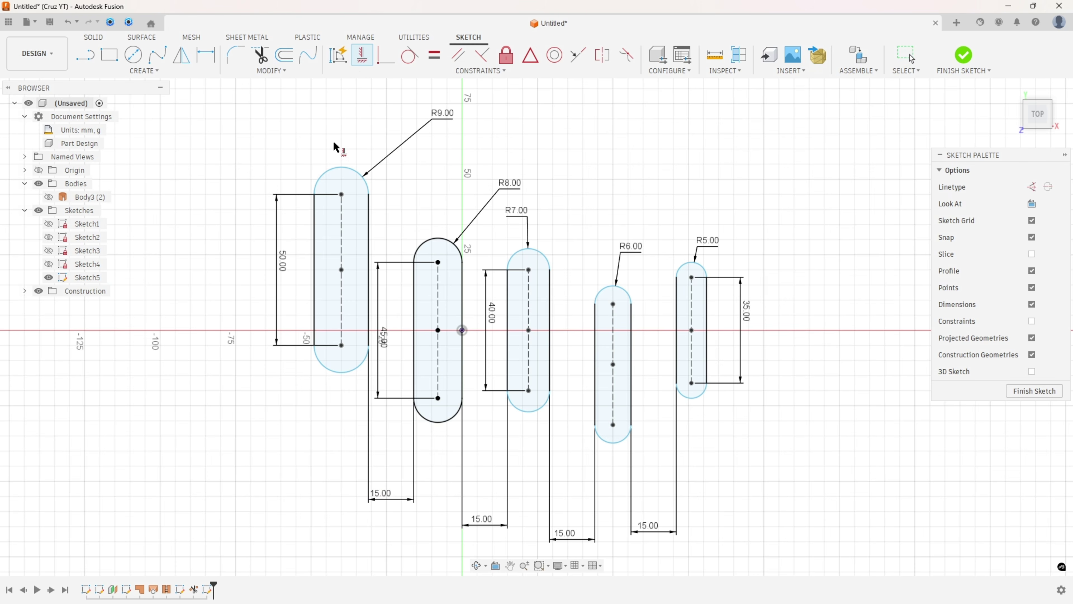
left_click(342, 270)
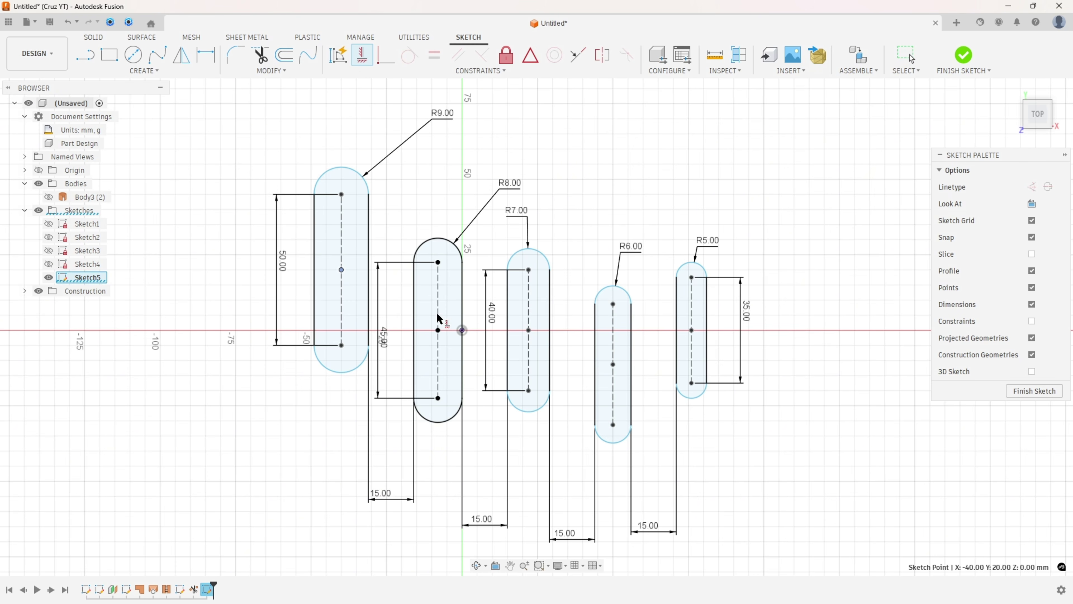
left_click(462, 330)
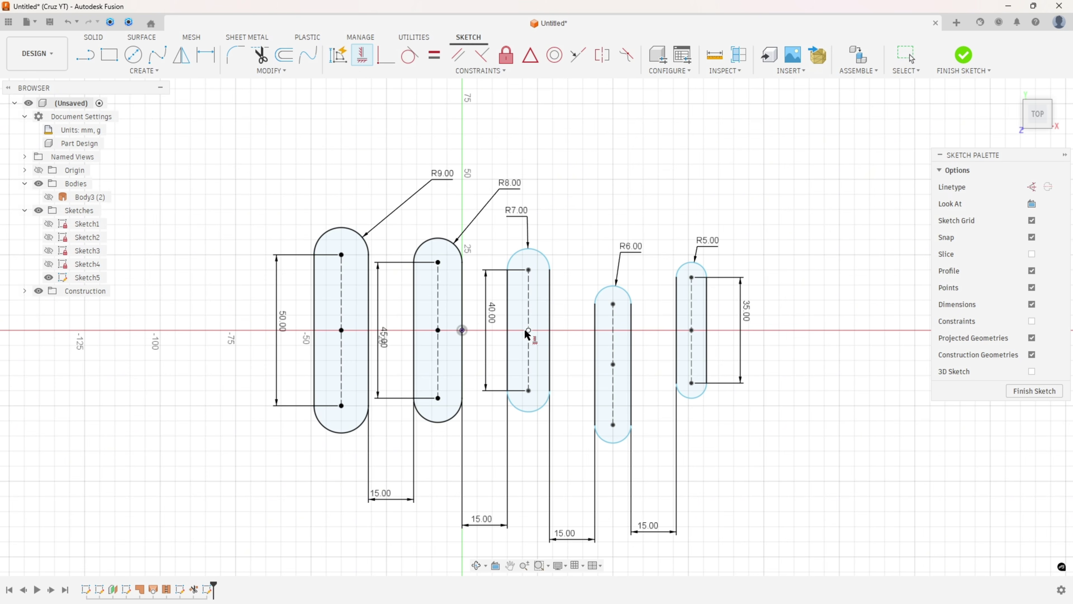
left_click(463, 330)
left_click(692, 330)
left_click(462, 330)
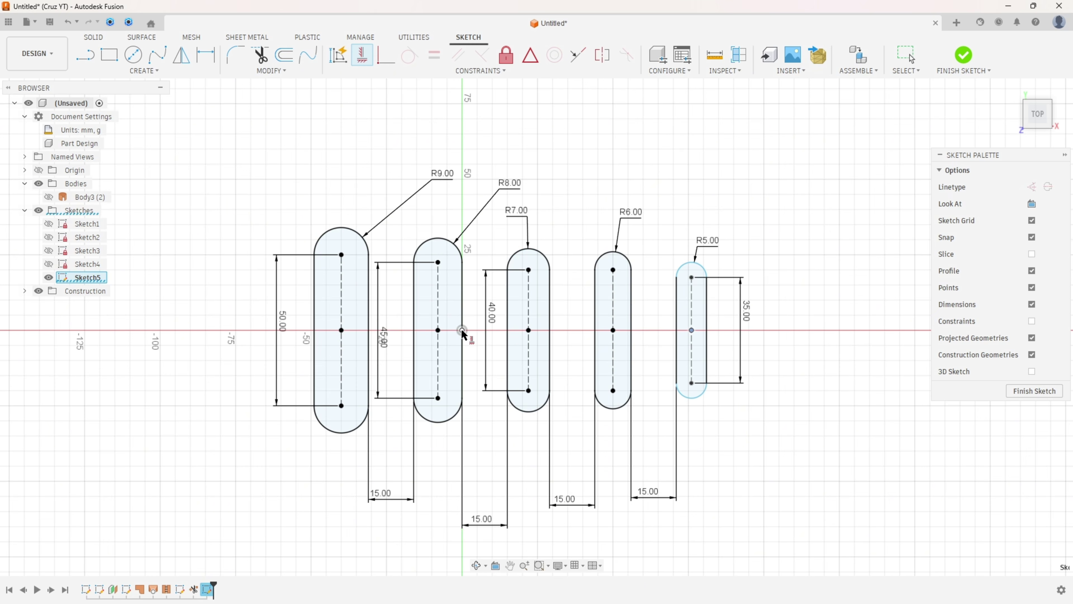
Step: Finish the slot sketch, show Body3, and select all five slot profiles for a solid Extrude
left_click(964, 55)
left_click(47, 198)
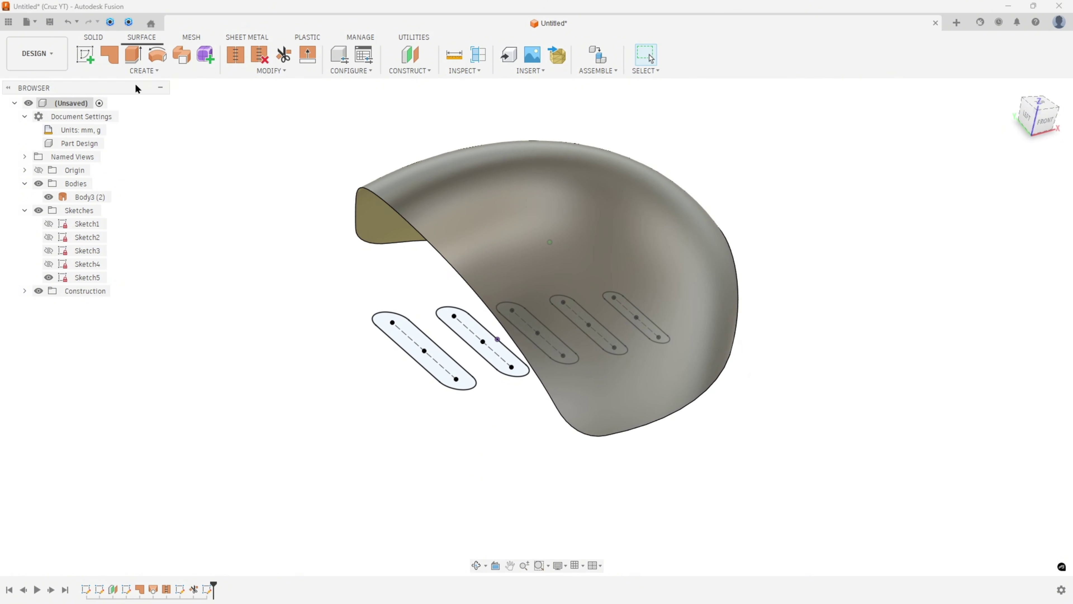
left_click(103, 39)
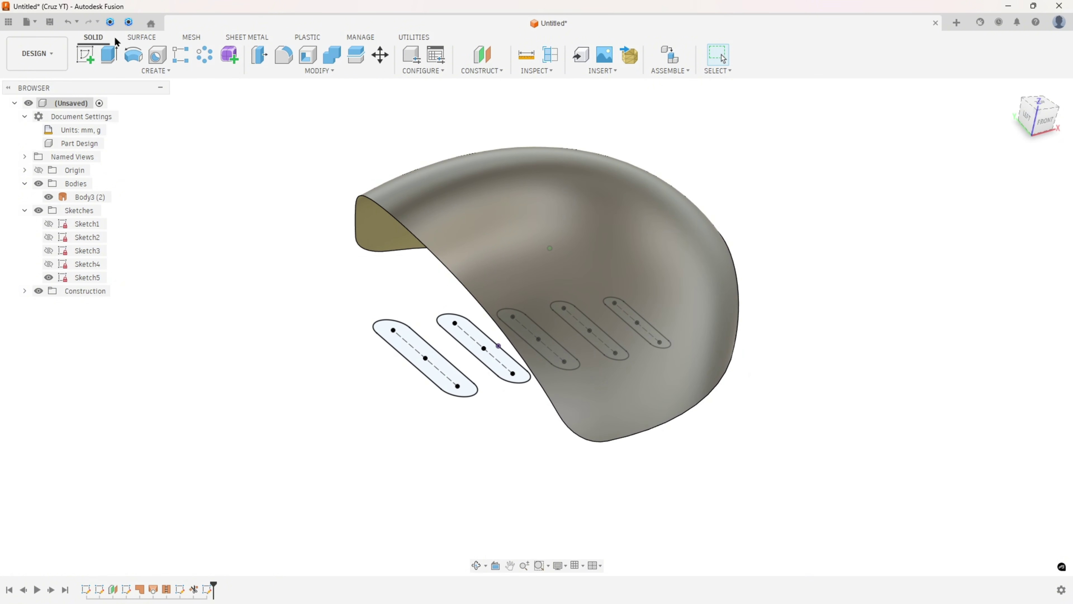
left_click(111, 56)
middle_click_drag(338, 249, 566, 394, "shift")
left_click(522, 392)
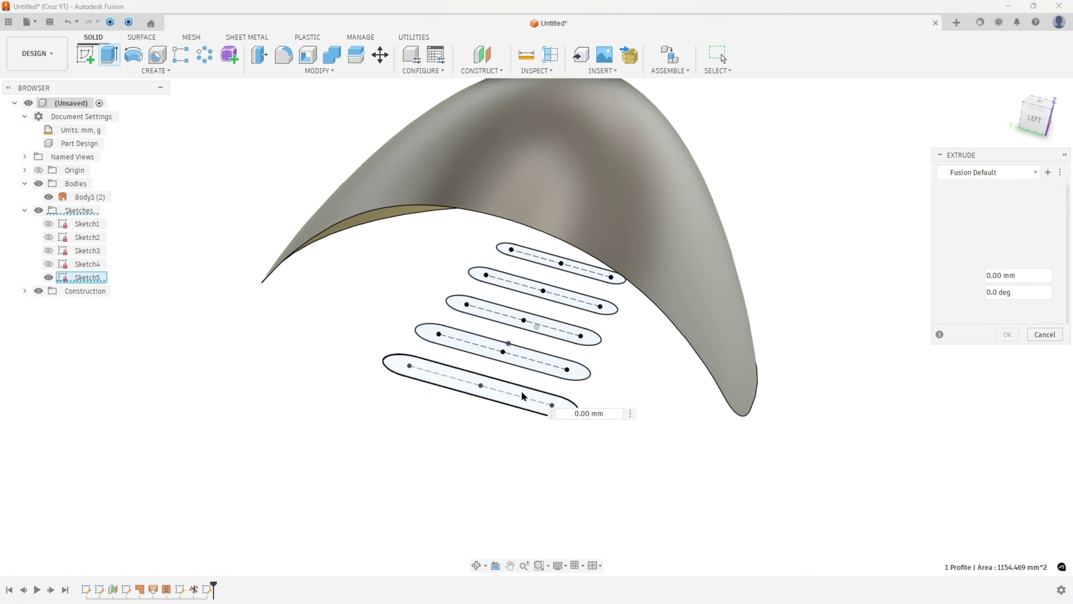
left_click(532, 360)
left_click(550, 327)
left_click(567, 297)
left_click(582, 271)
middle_click_drag(581, 273, 503, 279, "shift")
Step: Cut the five slot profiles upward through the shell with a one-sided extrusion distance of 110 mm
left_click(1023, 260)
left_click(980, 303)
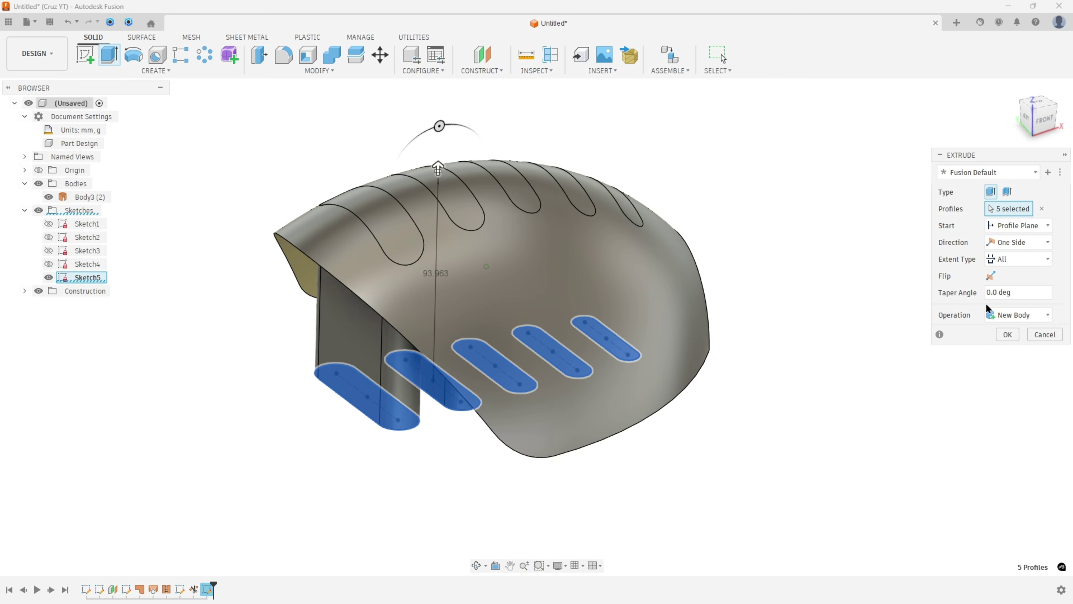
left_click(1000, 314)
left_click(987, 343)
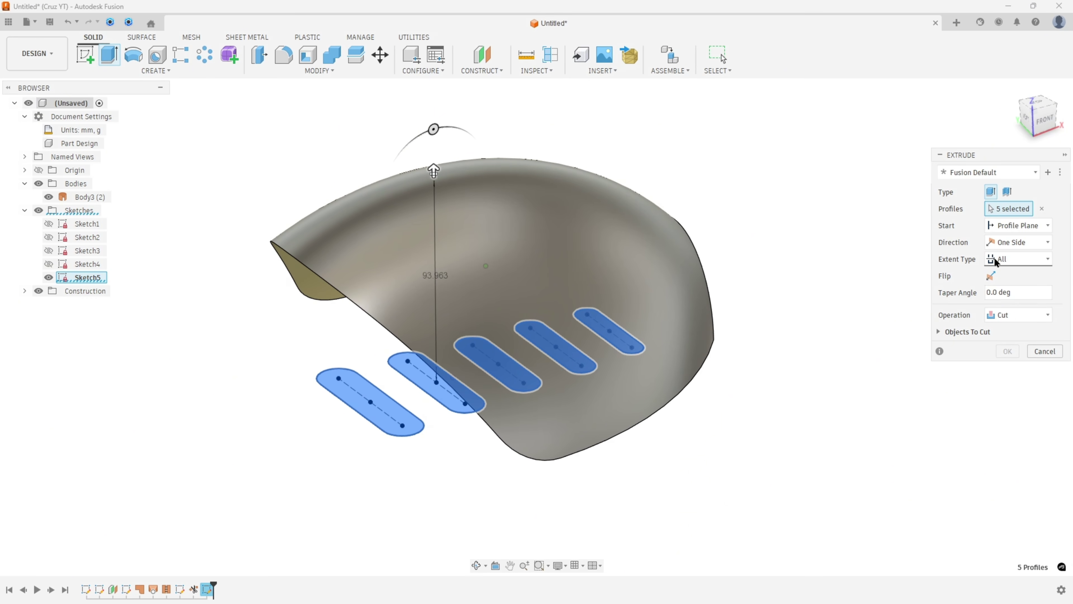
left_click(1018, 258)
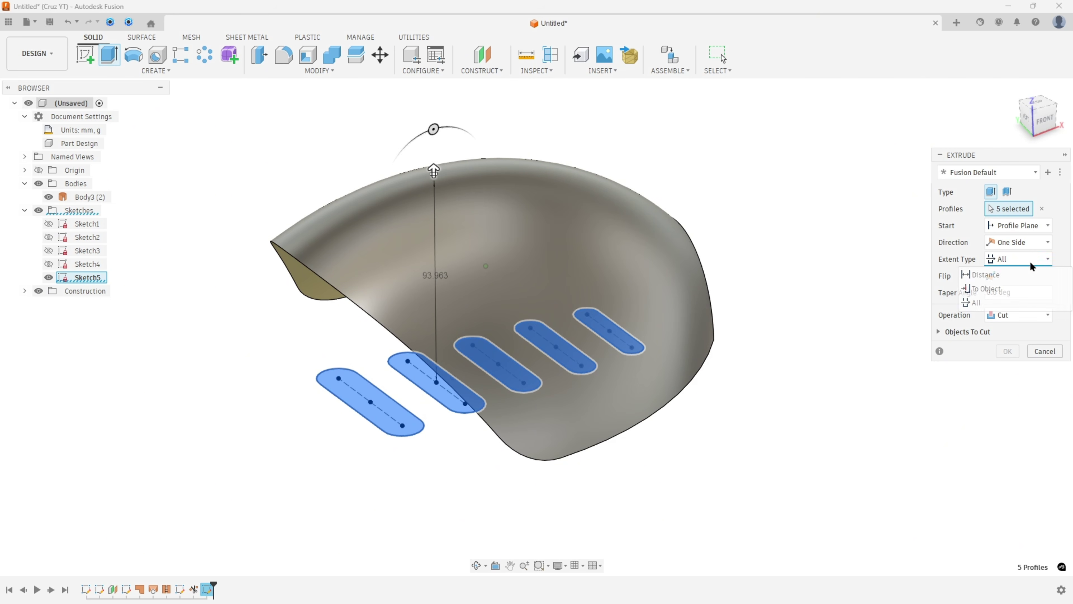
left_click(960, 279)
middle_click_drag(651, 189, 652, 209)
left_click_drag(605, 137, 604, 106)
middle_click_drag(589, 126, 949, 308, "shift")
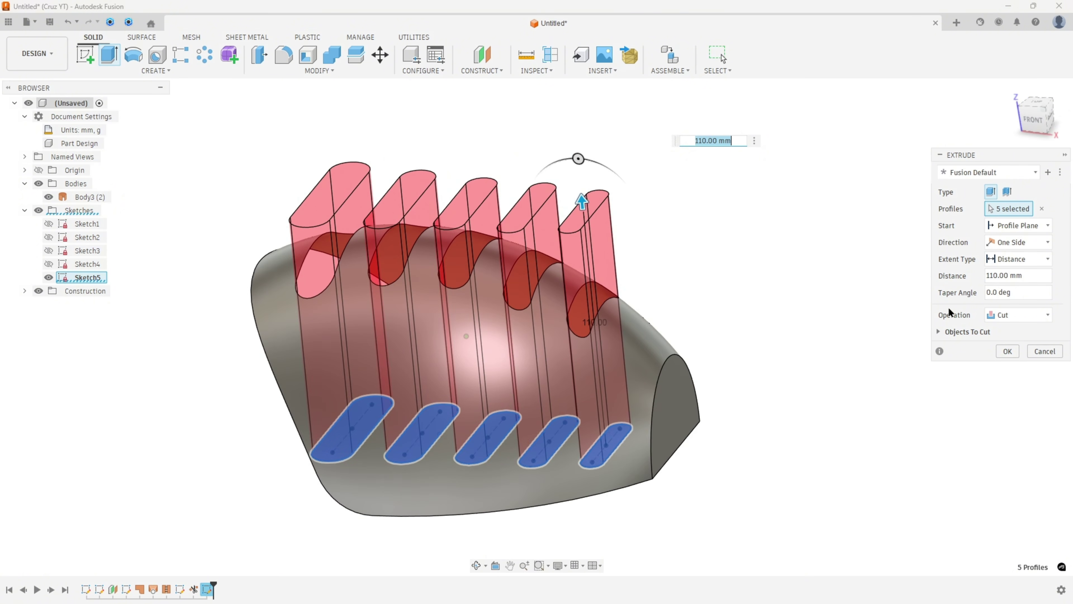
left_click(1007, 351)
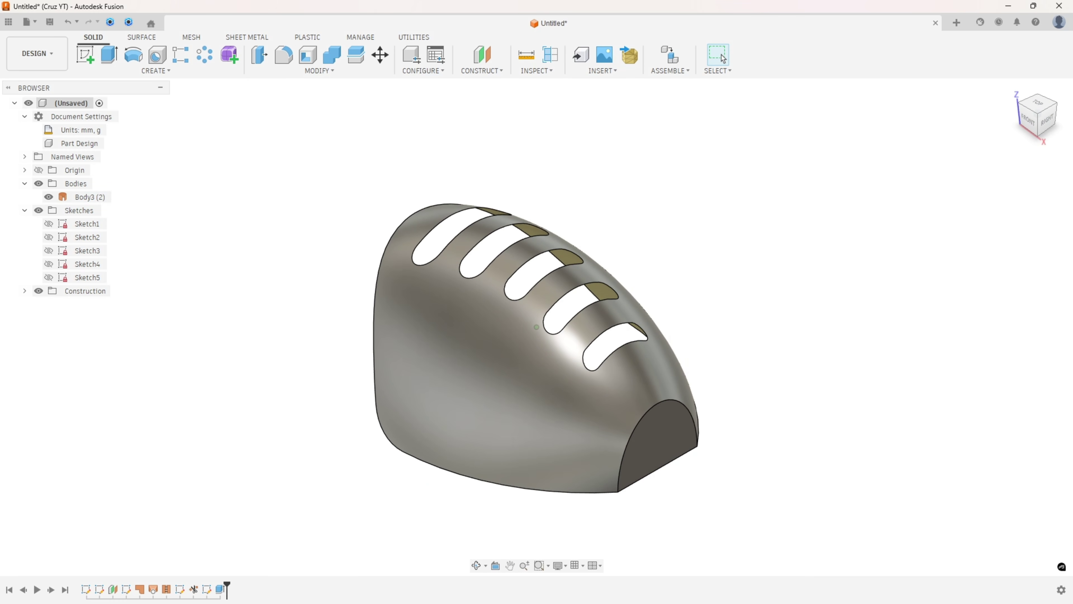
Step: Mark in red the R7 base corners and R15 crown of the small arched end in Draw 116_1.pdf, and return to Fusion
key("alt+Tab")
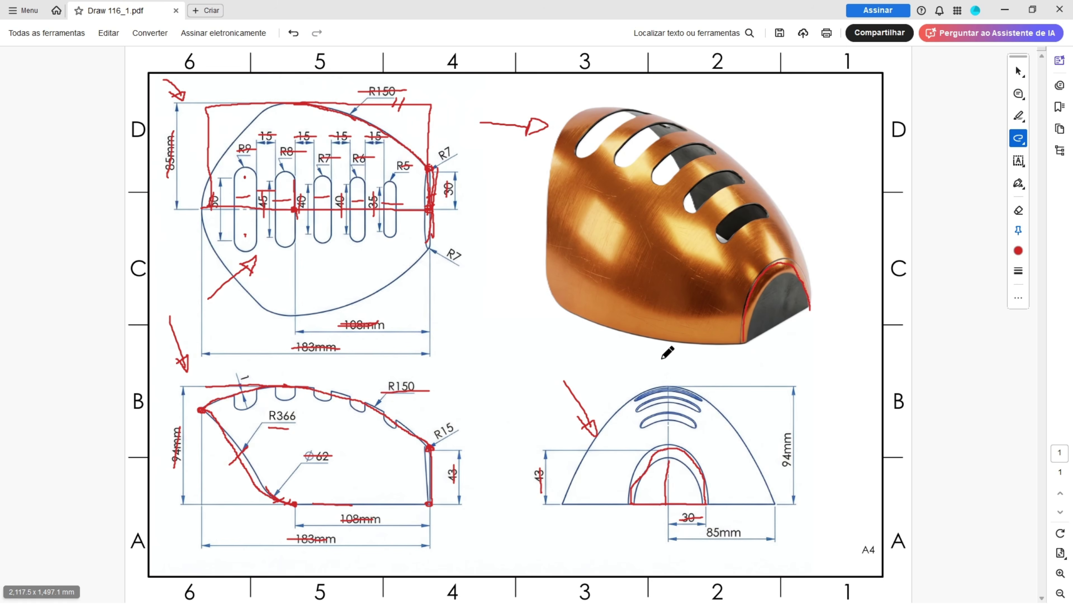
mouse_move(737, 343)
left_mouse_down()
mouse_move(807, 265)
mouse_move(750, 324)
left_mouse_up()
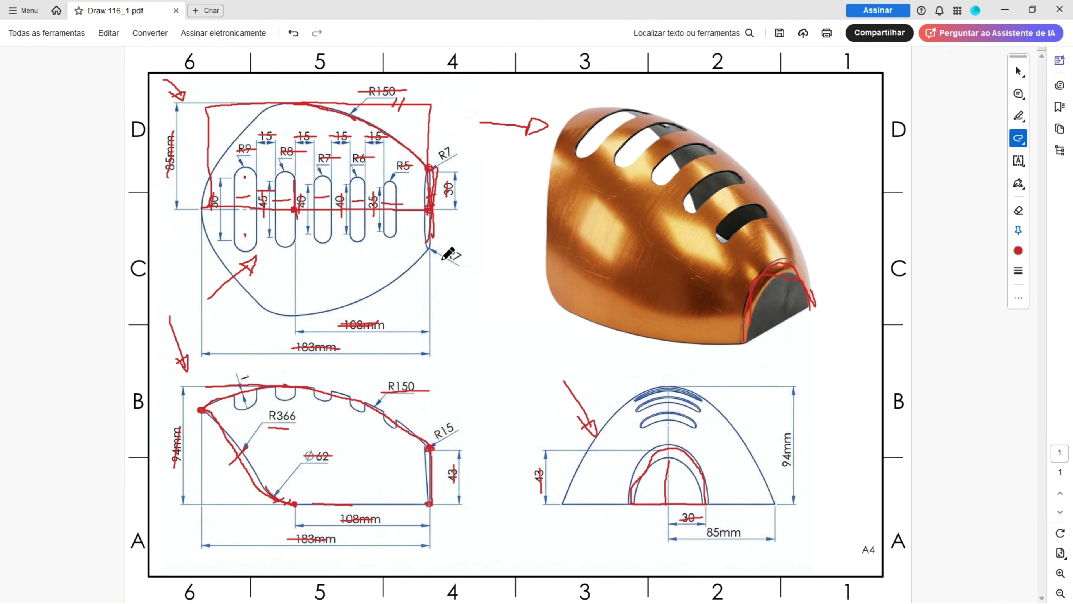
left_click_drag(423, 250, 425, 243)
left_click_drag(753, 324, 810, 301)
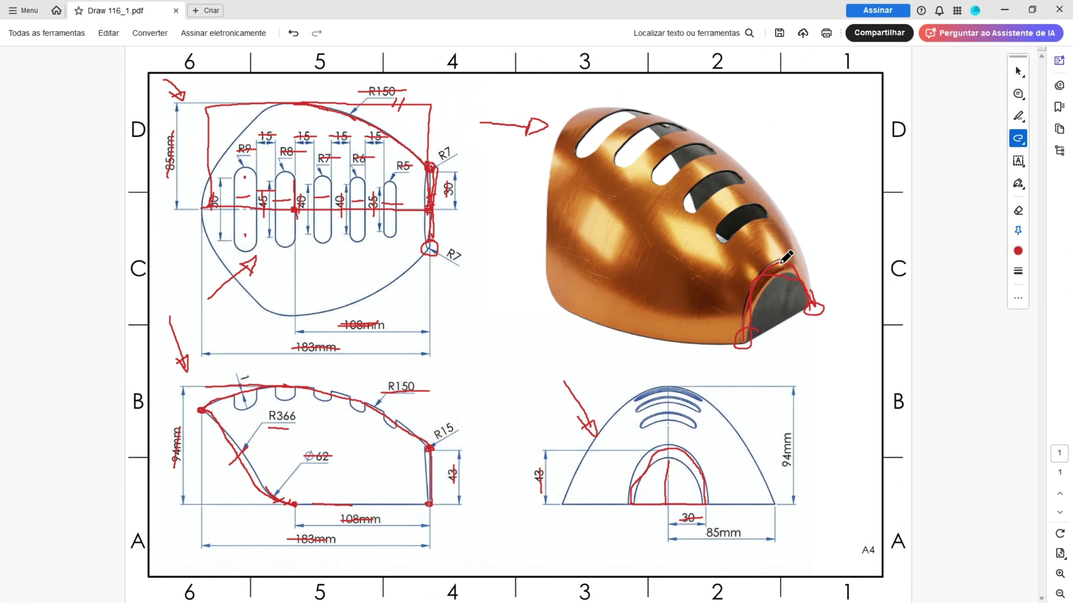
left_click_drag(772, 270, 775, 271)
left_click_drag(444, 423, 455, 418)
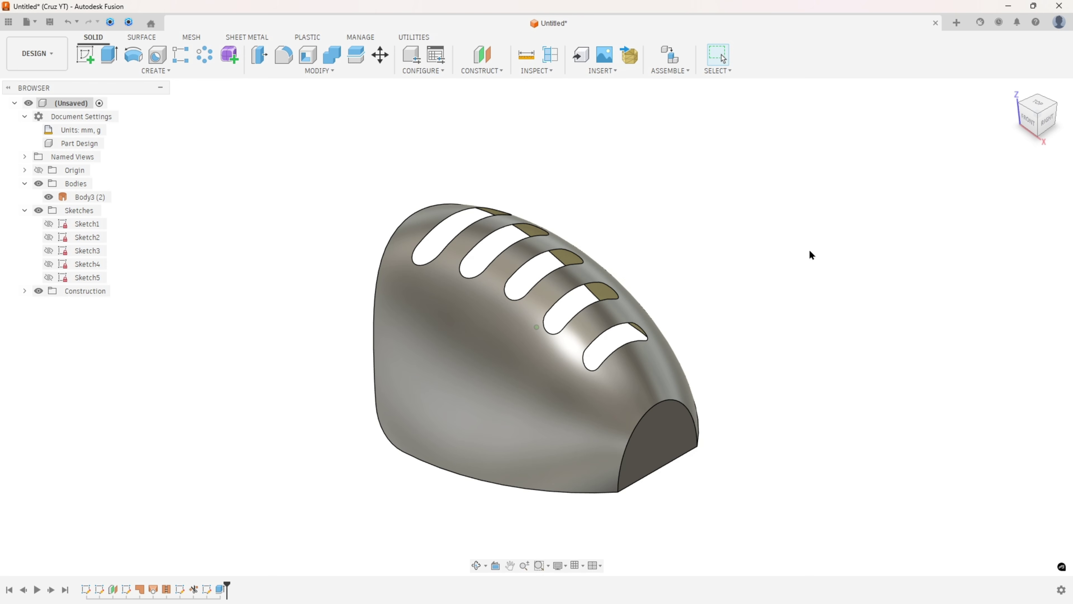
Step: Set up a variable-radius fillet on the arched edge of the small flat end, with 7 mm radii at its start and end
left_click(282, 57)
left_click(672, 401)
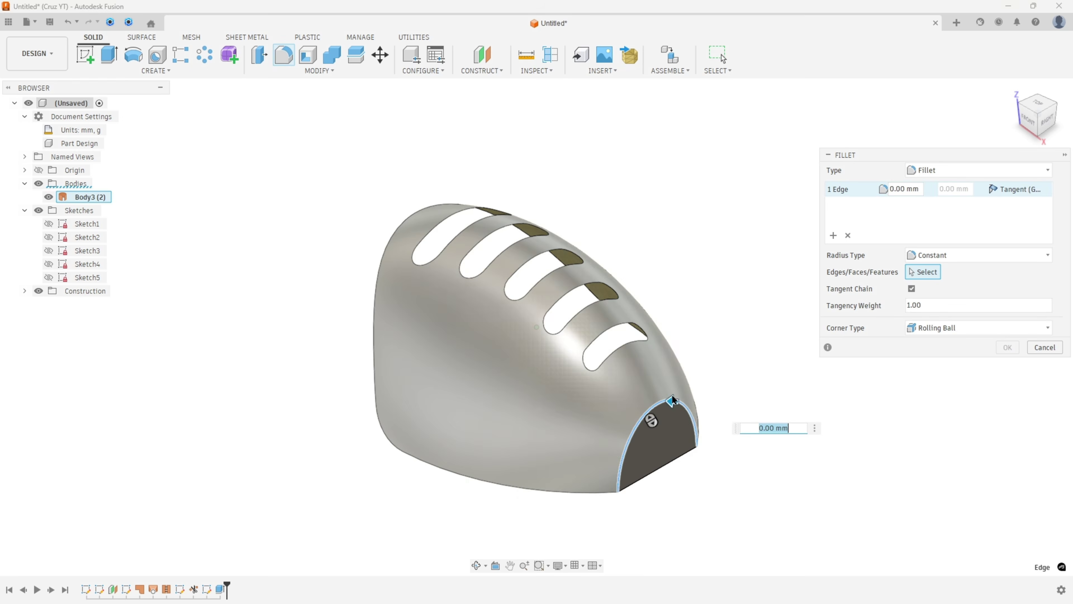
scroll(751, 338, "up", 4)
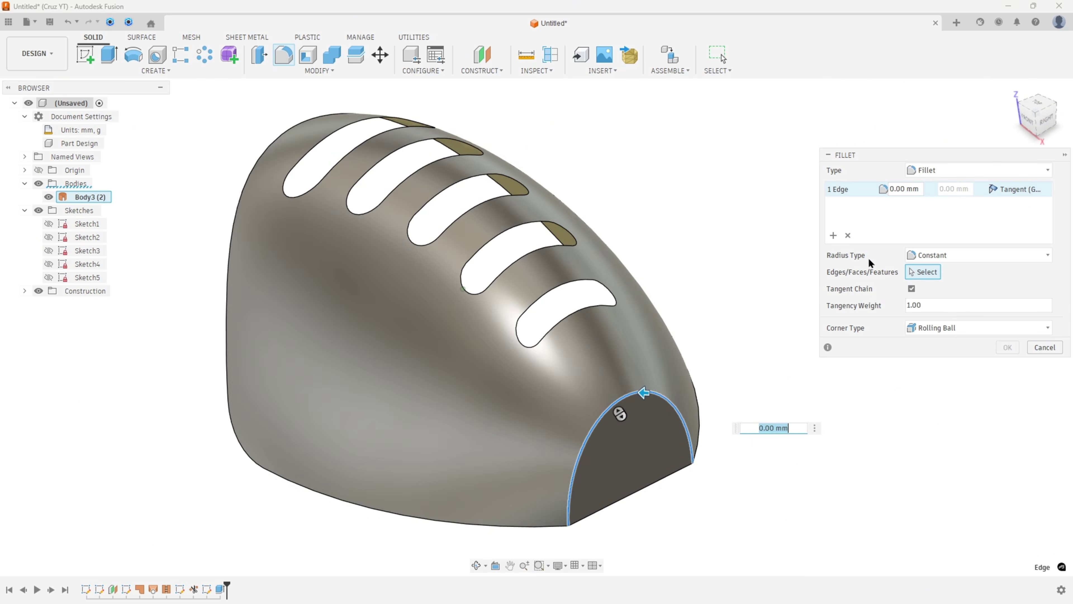
left_click(959, 255)
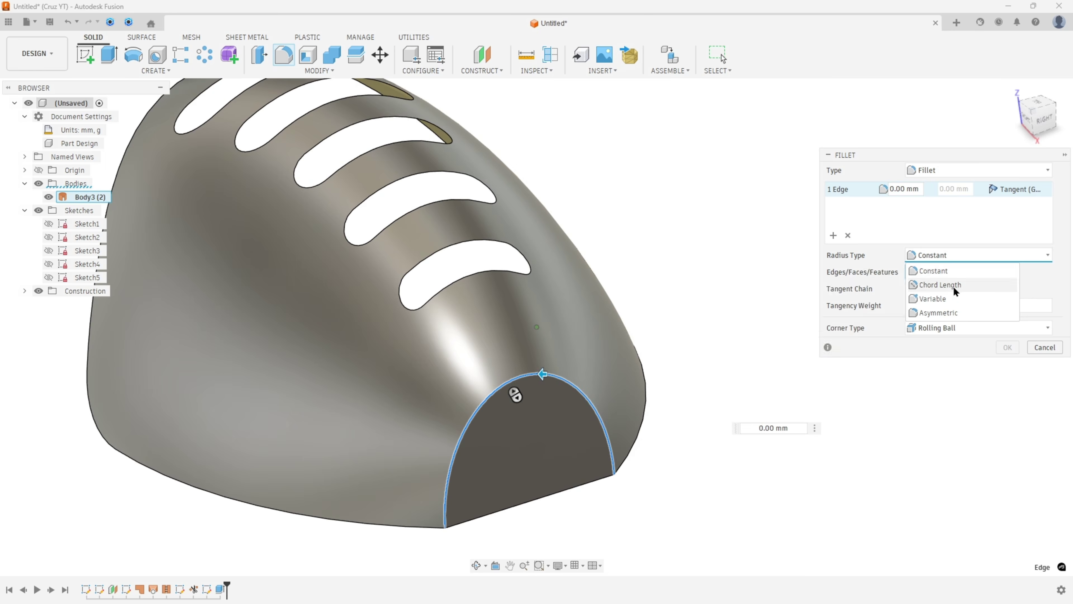
left_click(933, 299)
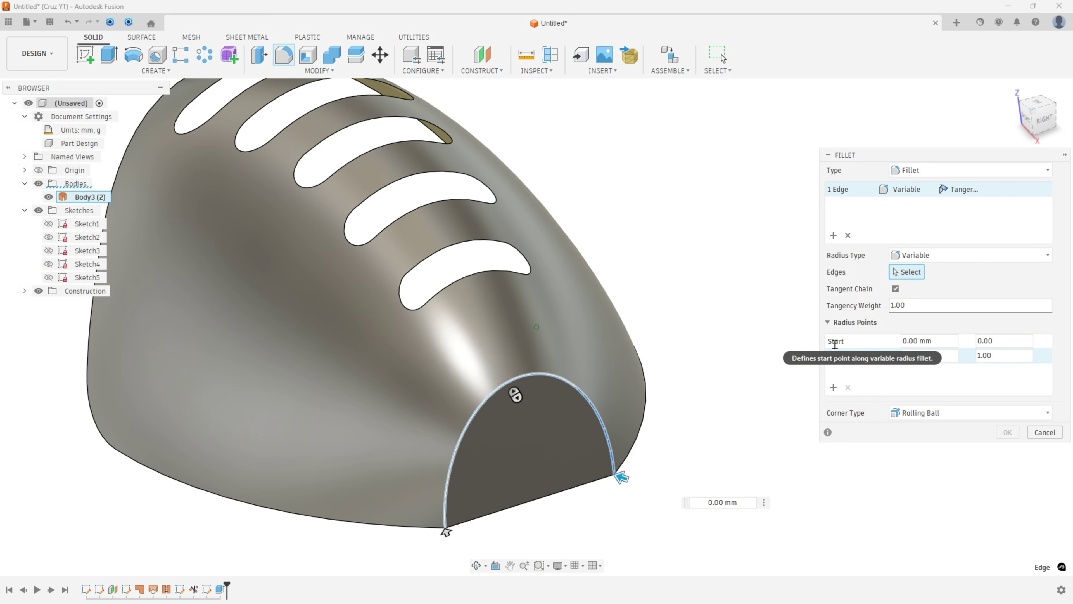
left_click(917, 341)
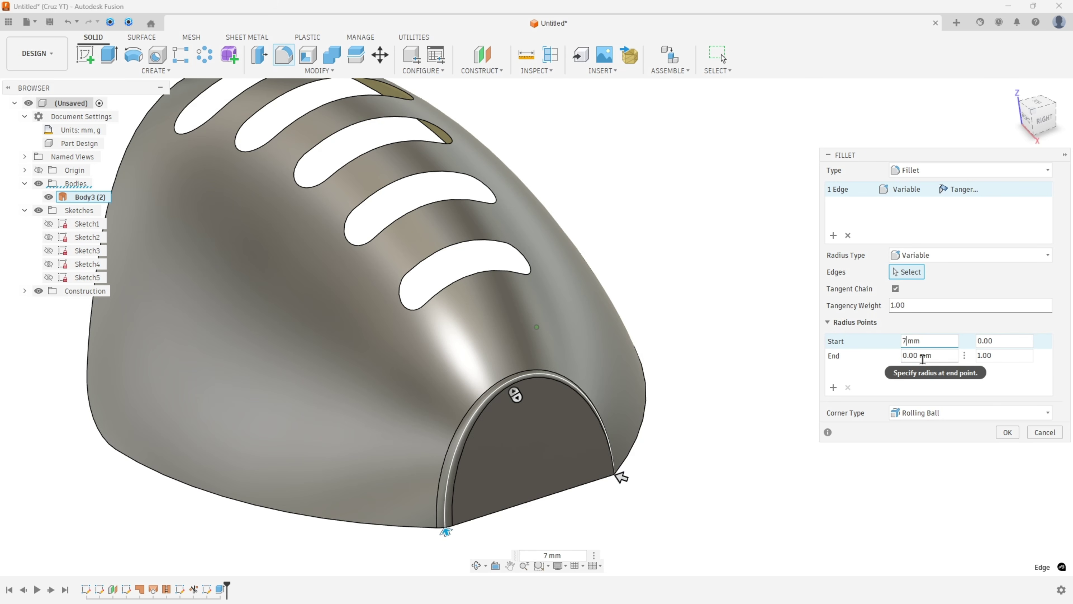
left_click_drag(922, 359, 865, 355)
type("7")
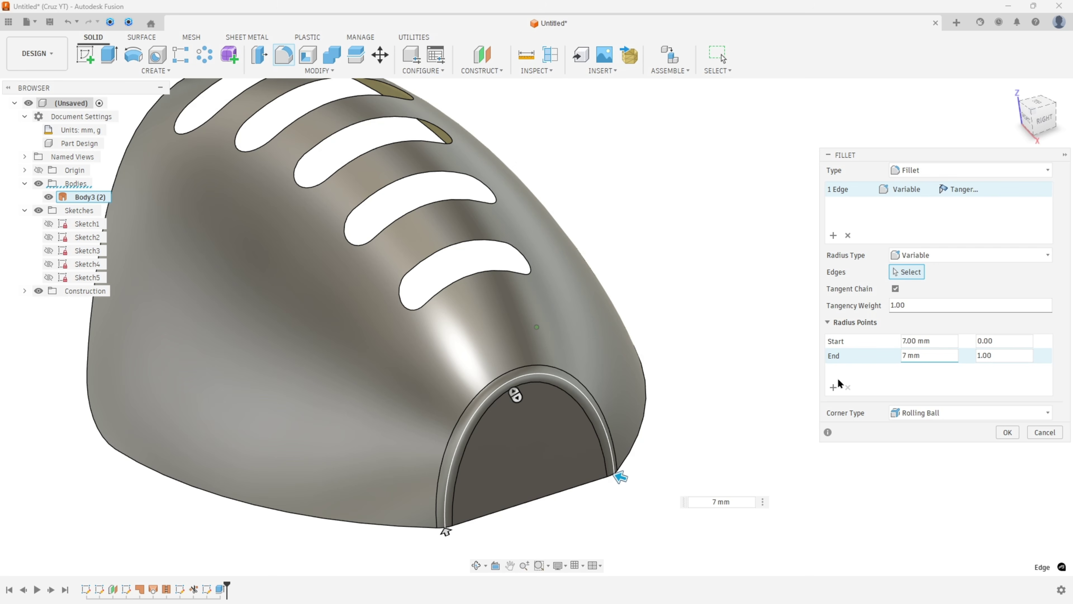
key("Return")
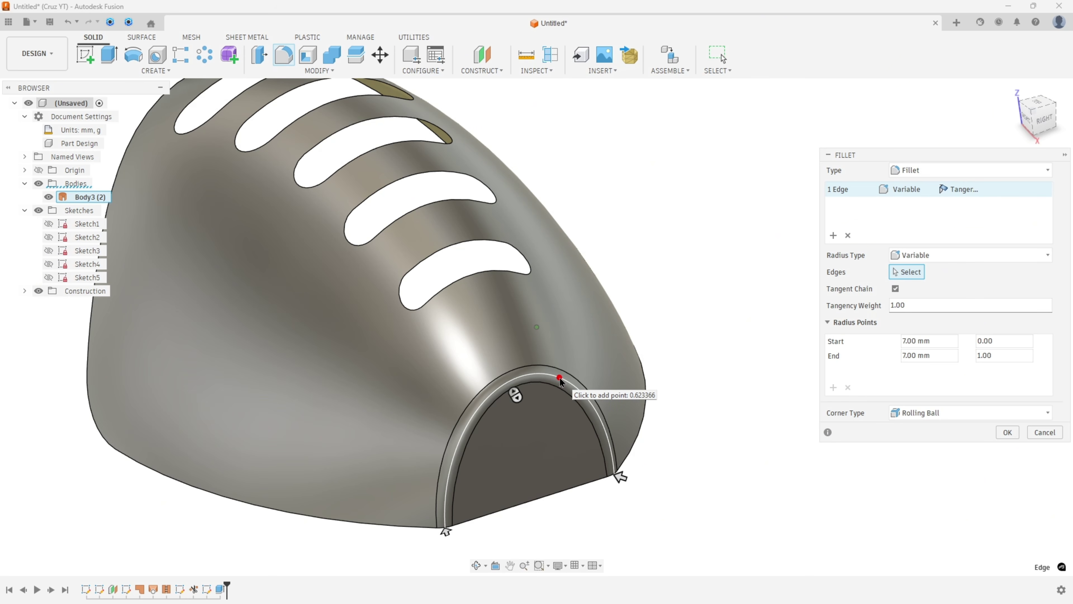
Step: Add an intermediate radius point at position 0.5 with a 15 mm radius and apply the variable fillet
left_click(560, 378)
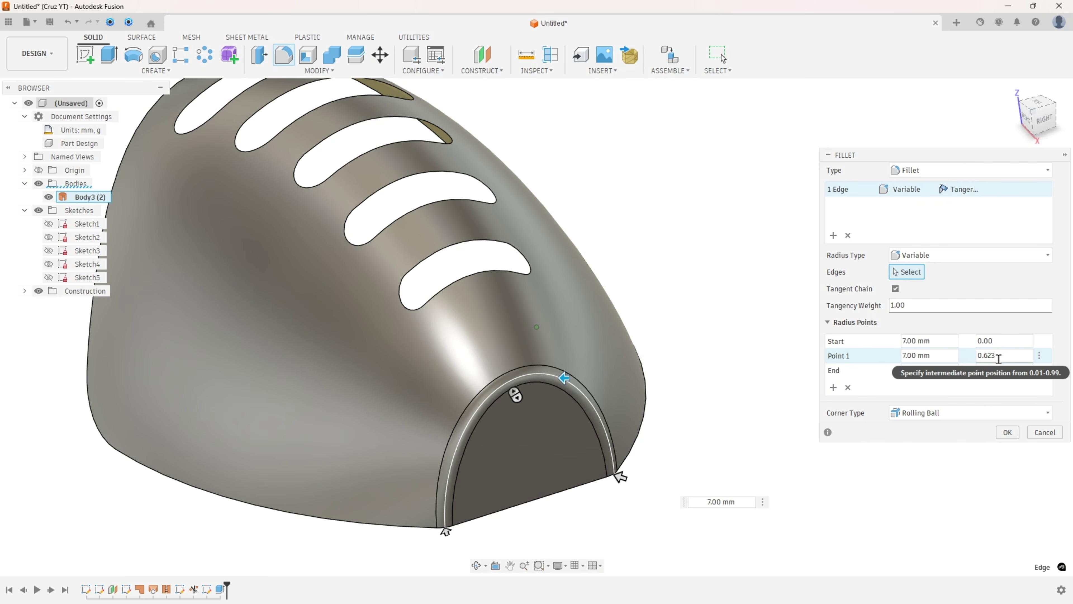
left_click(1008, 356)
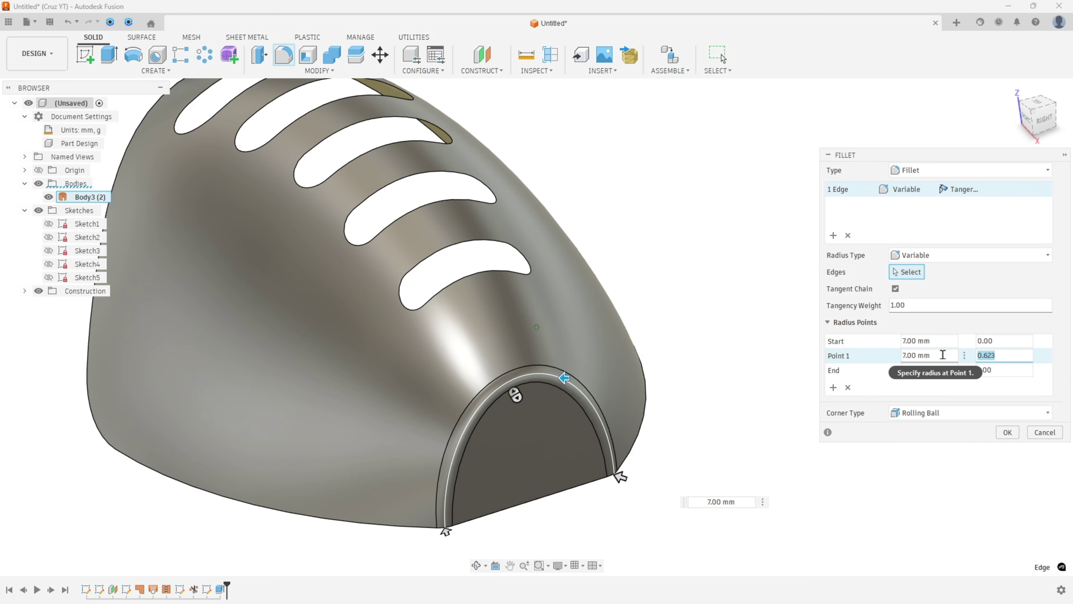
type("0.5")
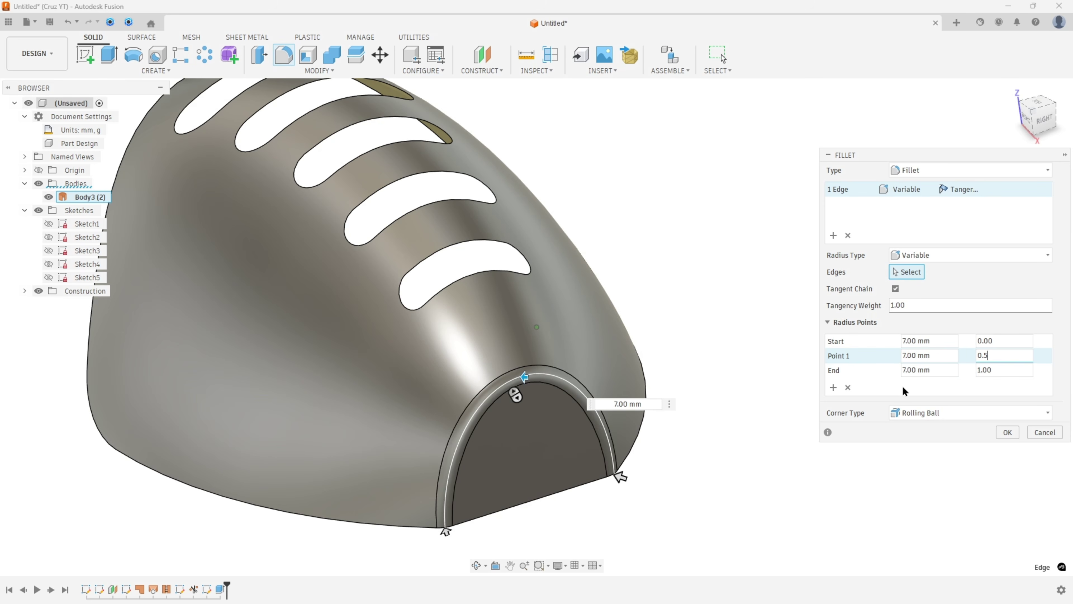
left_click(929, 355)
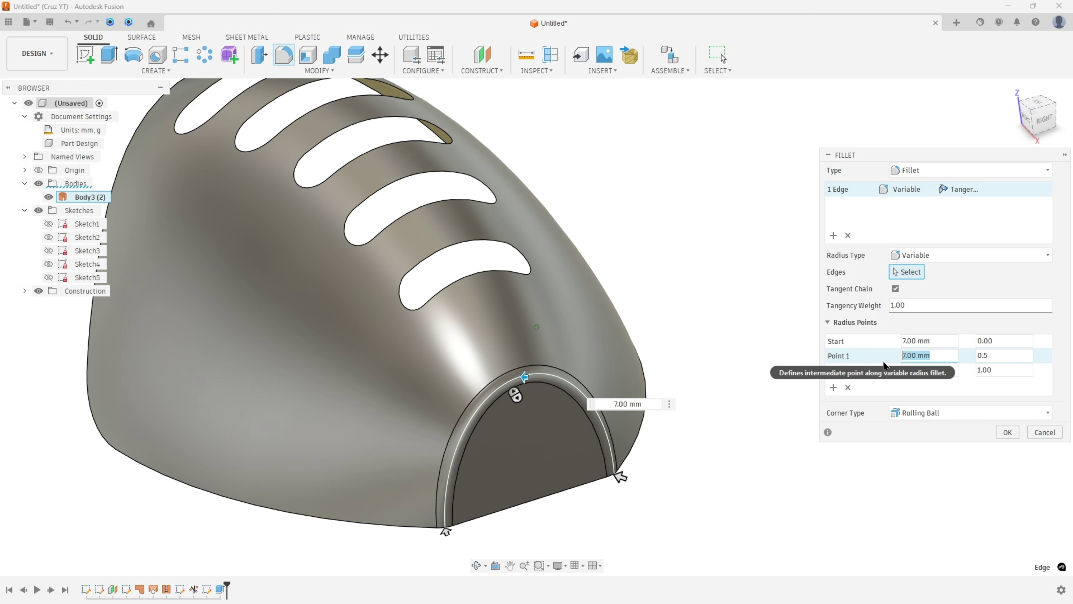
type("15")
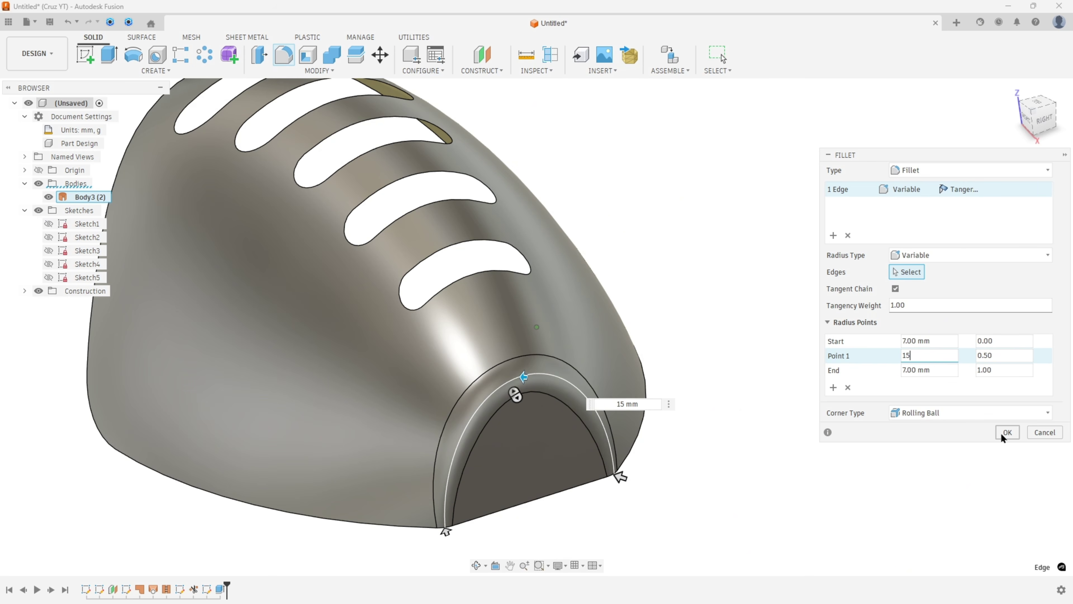
left_click(1007, 432)
scroll(722, 317, "down", 5)
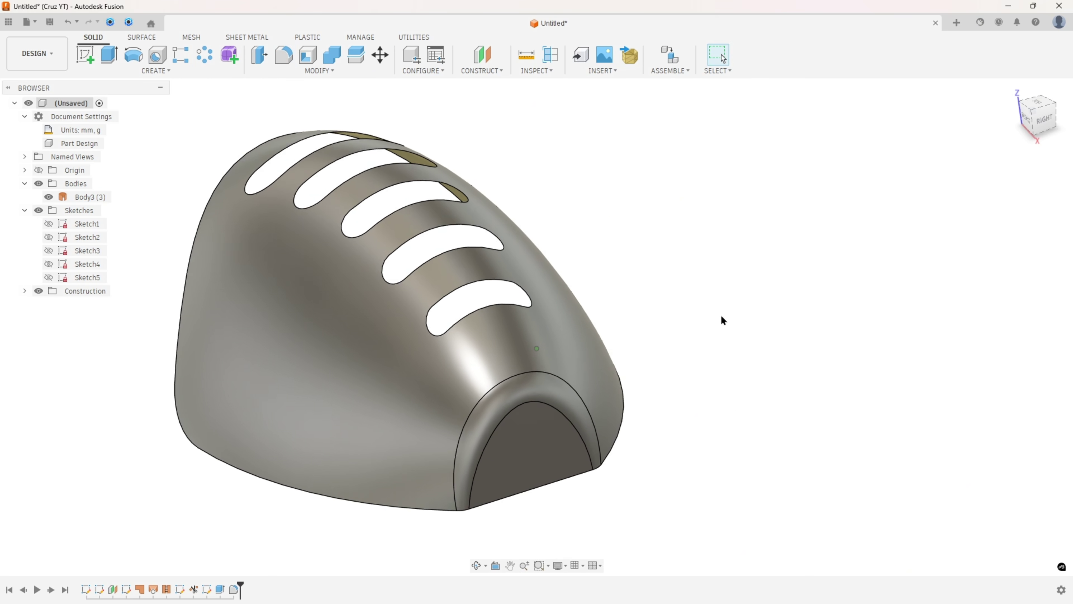
key("F6")
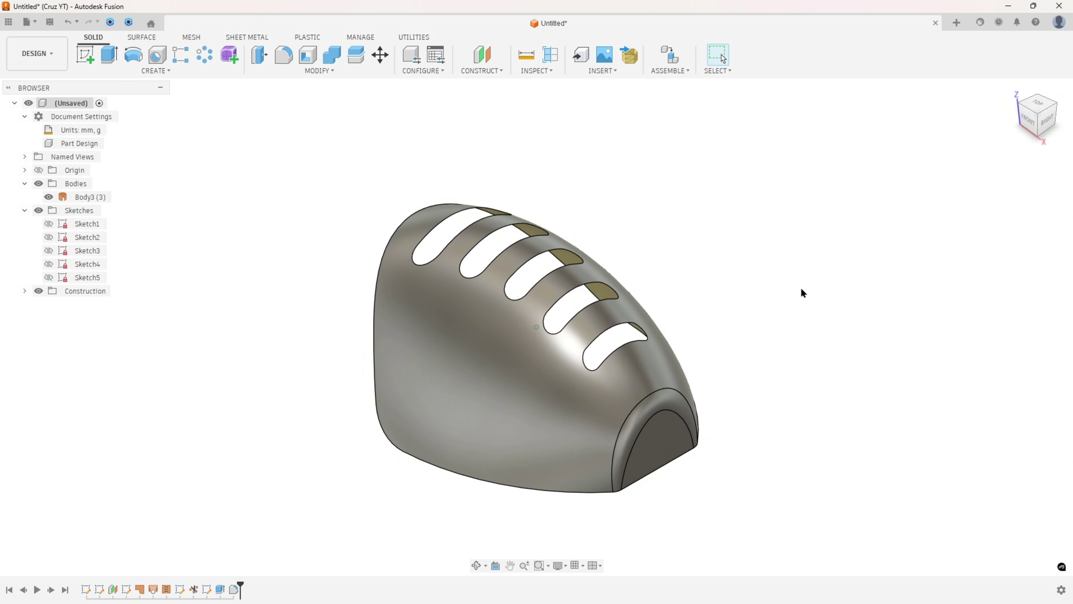